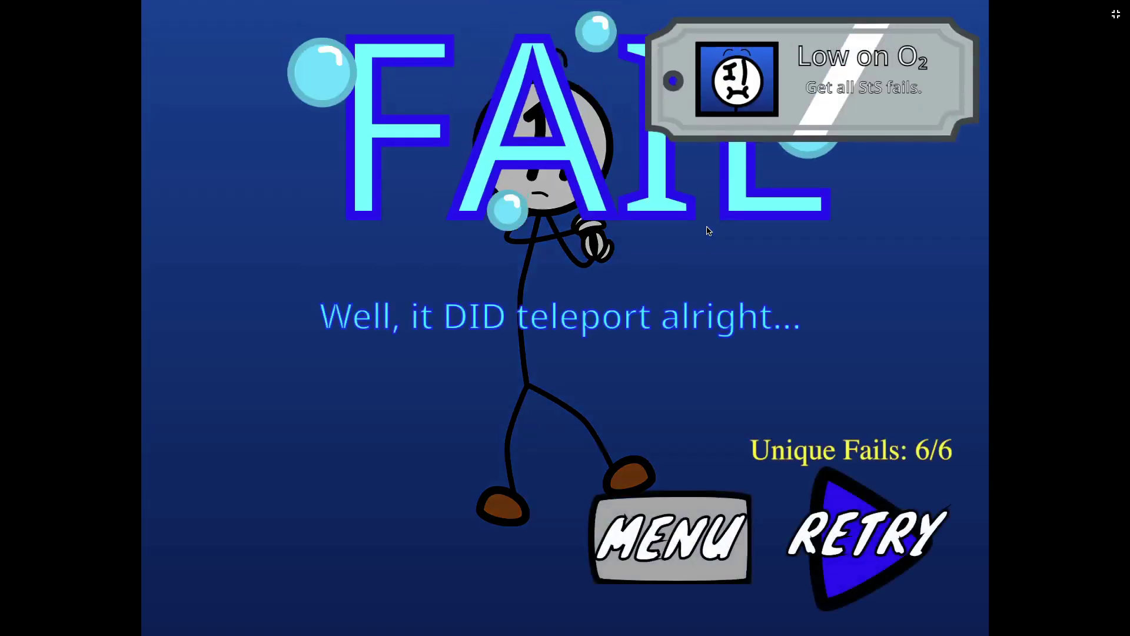
# Retry the underwater level, then move on to the Invading the Ship title menu.
pyautogui.click(901, 523)
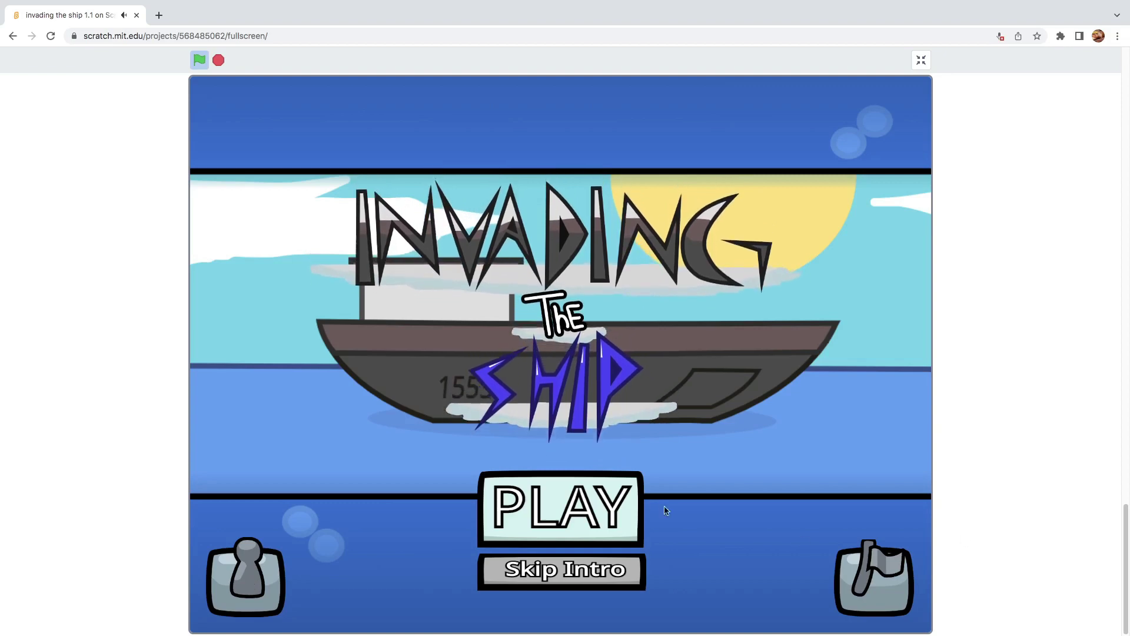
# Play Invading the Ship, hide in the BOX, read the vault note's 16645 code, and return.
pyautogui.click(612, 501)
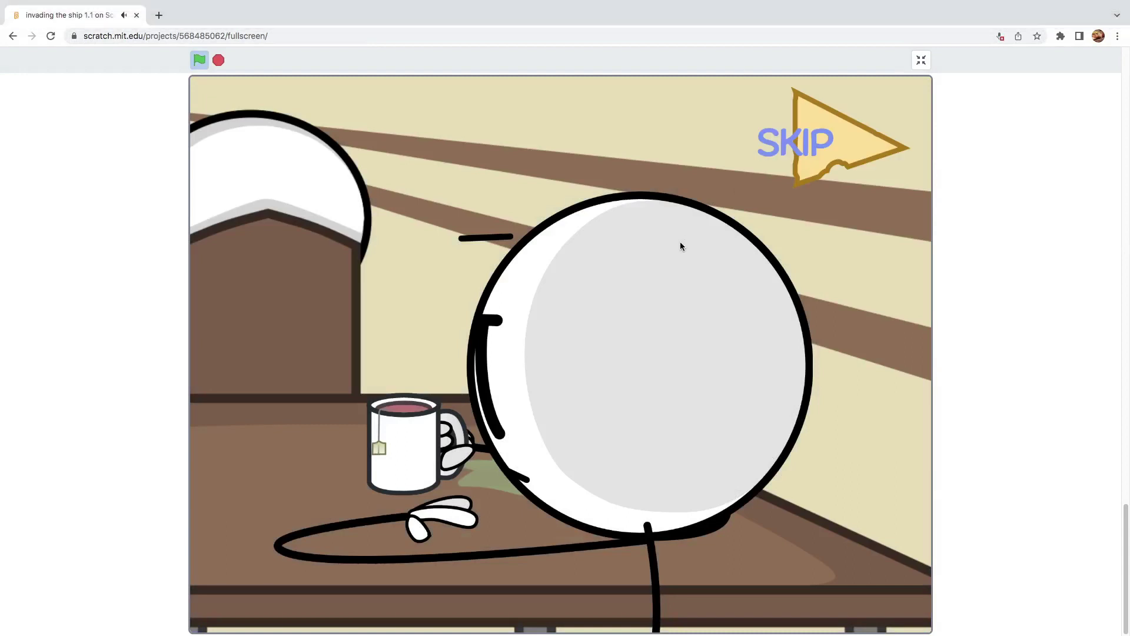
pyautogui.rightClick(677, 255)
pyautogui.click(556, 269)
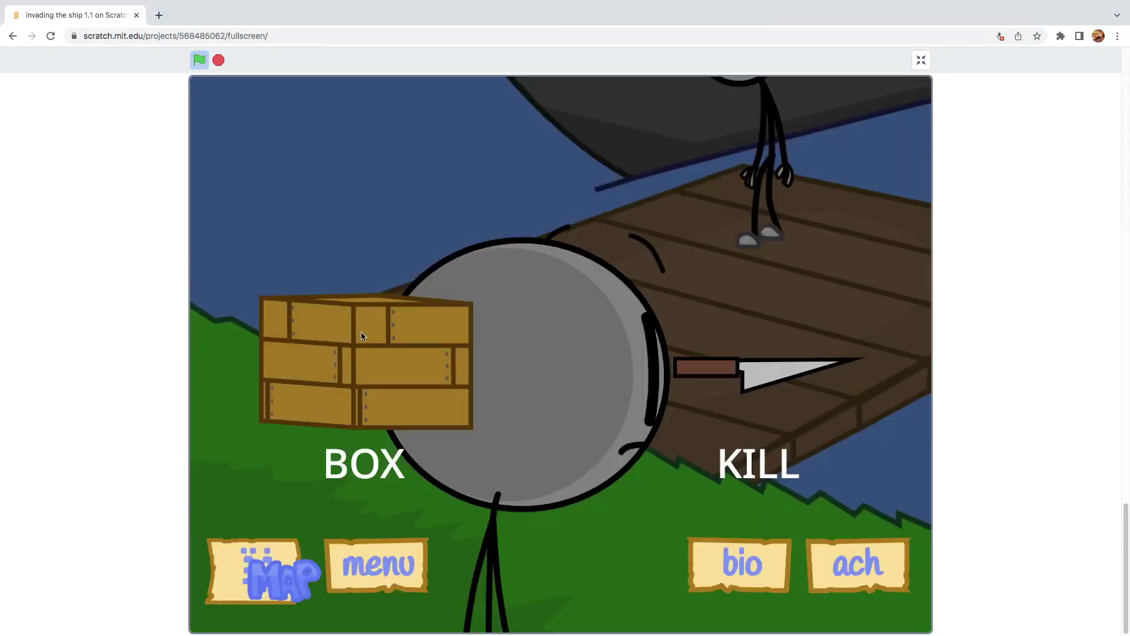
pyautogui.click(361, 333)
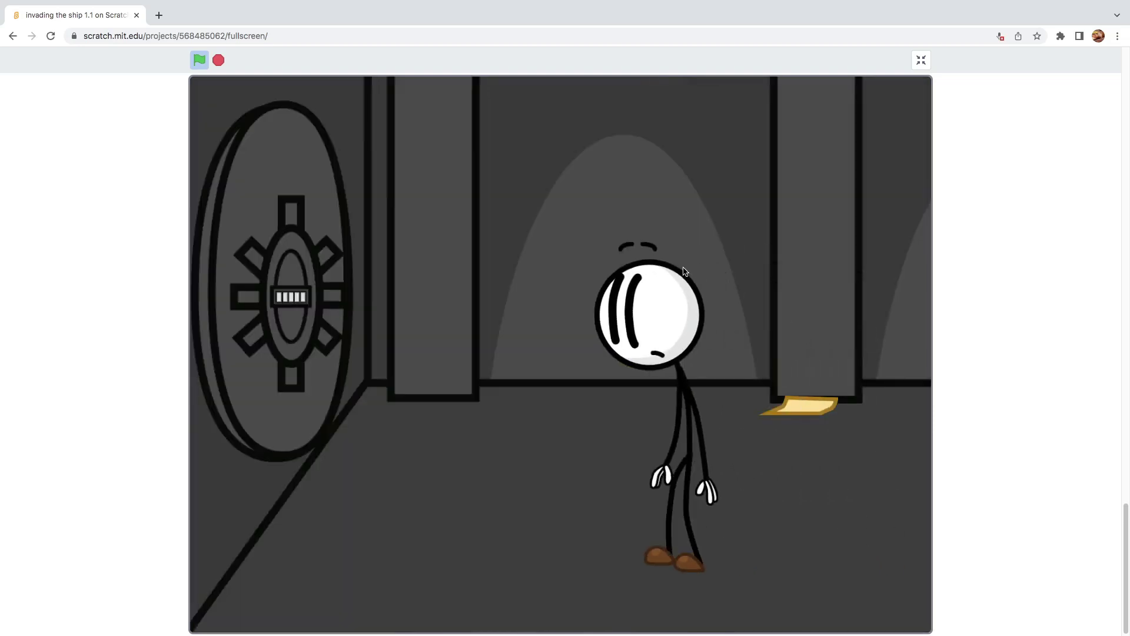
pyautogui.click(787, 413)
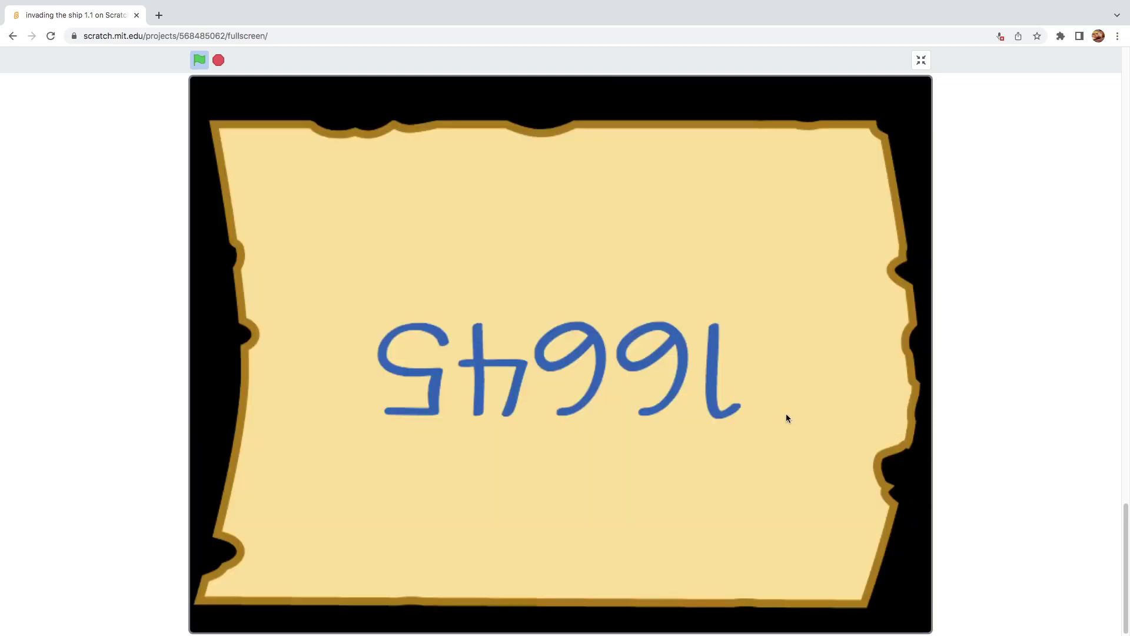
pyautogui.click(387, 549)
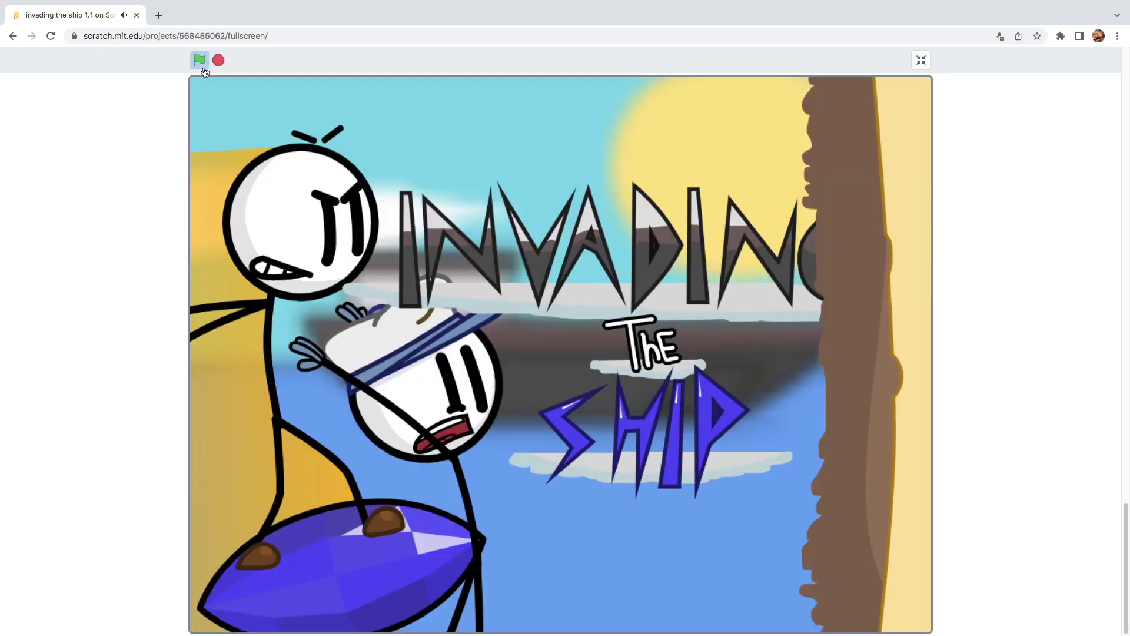
# Skip the splash and news, hide in the BOX, and try OPEN on the vault without the code.
pyautogui.click(200, 60)
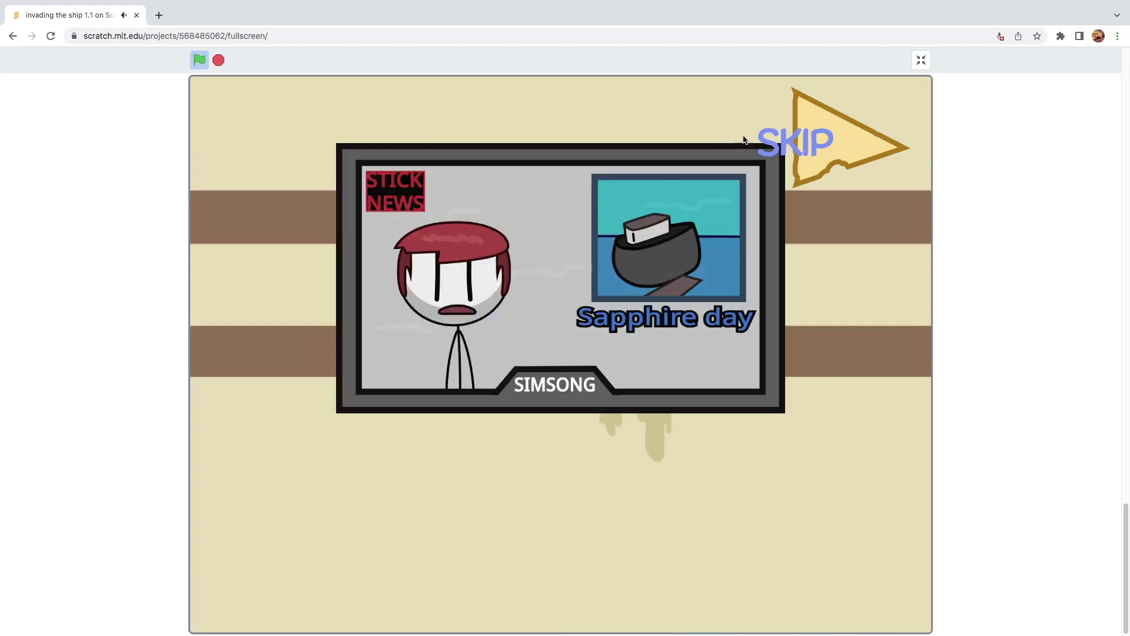
pyautogui.click(789, 139)
pyautogui.click(423, 353)
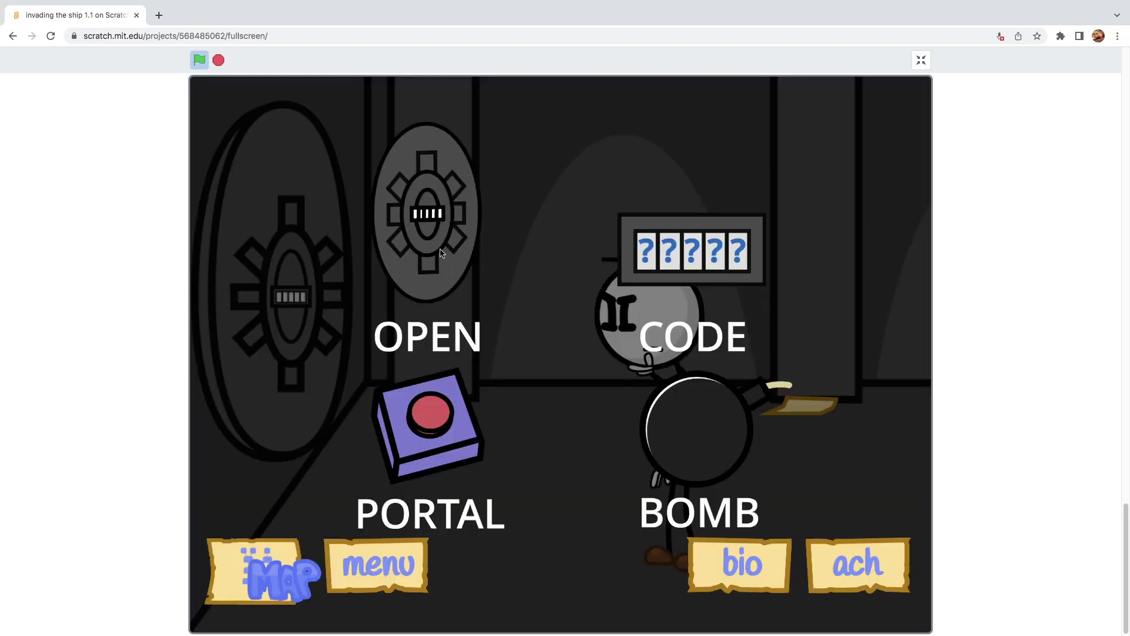
pyautogui.click(446, 214)
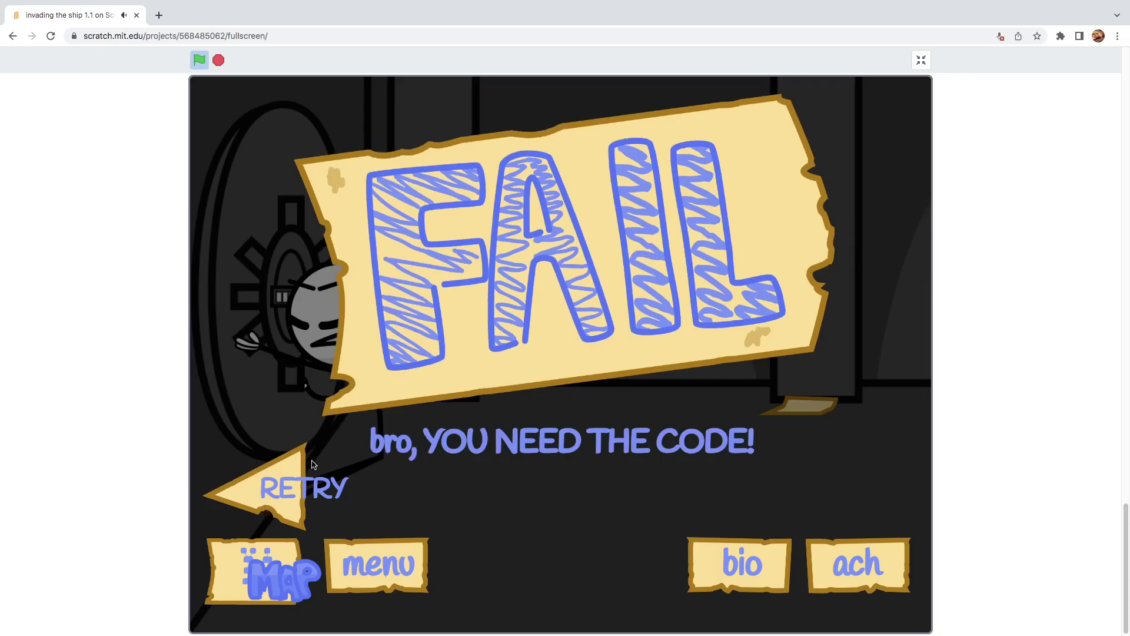
# Retry at the vault and take the PORTAL fail.
pyautogui.click(280, 479)
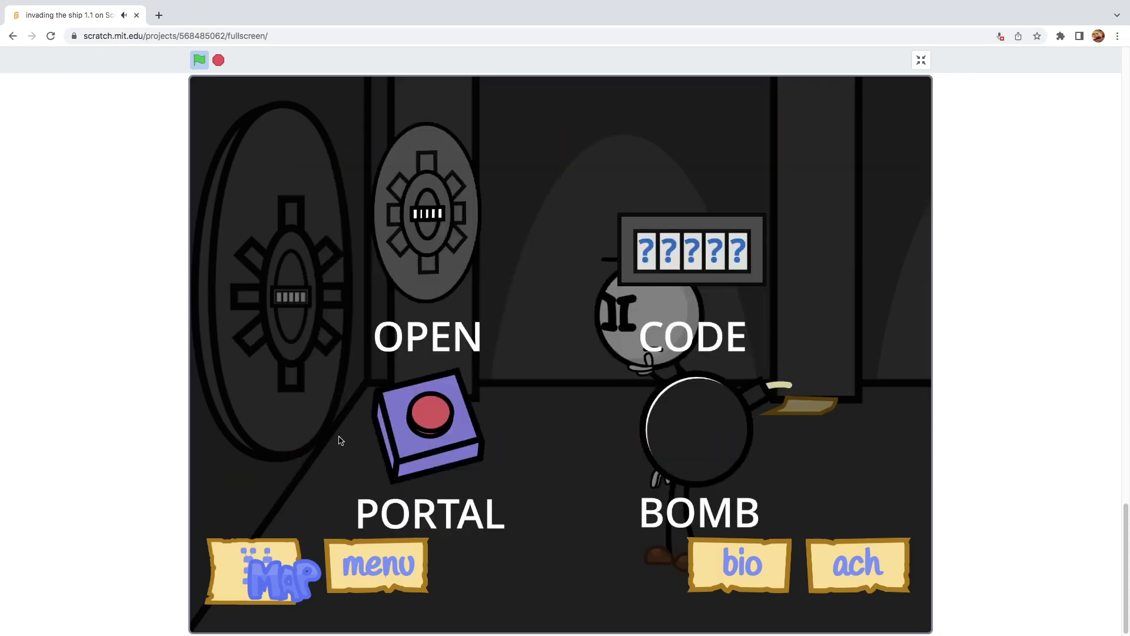
pyautogui.click(444, 431)
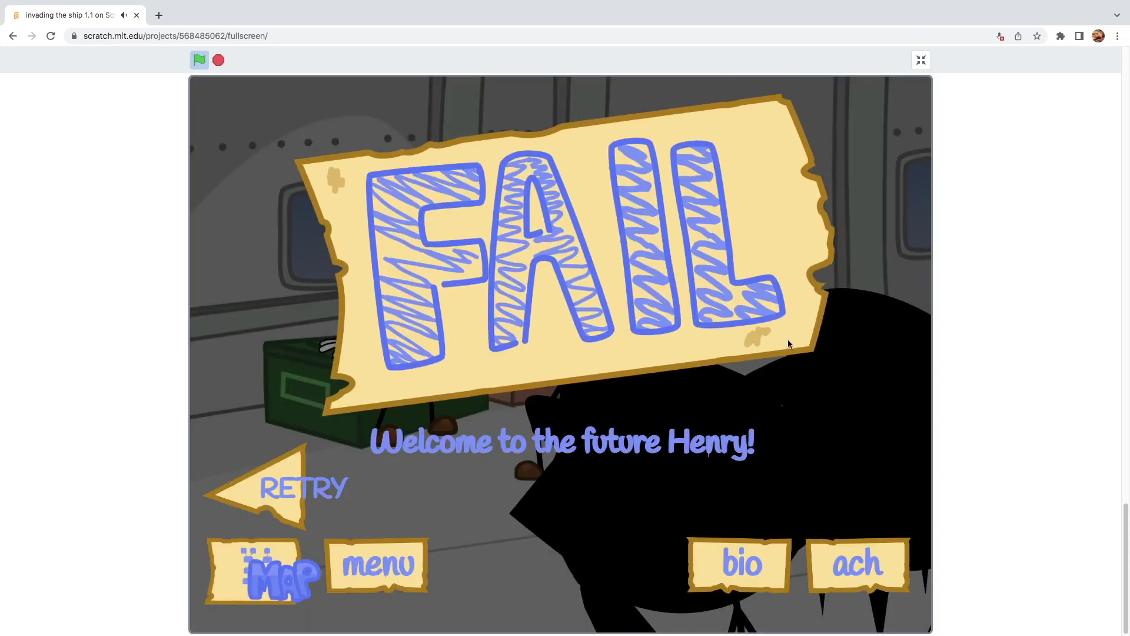
pyautogui.click(290, 494)
# Take the BOMB fail after checking the note, then retry and choose CODE.
pyautogui.click(683, 423)
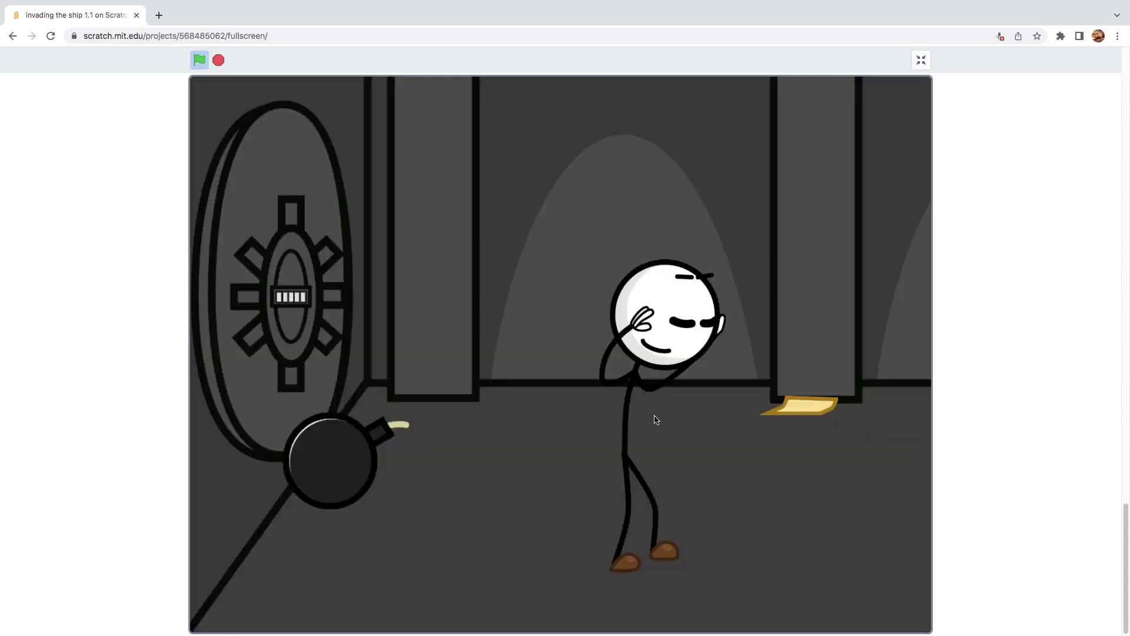
pyautogui.click(776, 415)
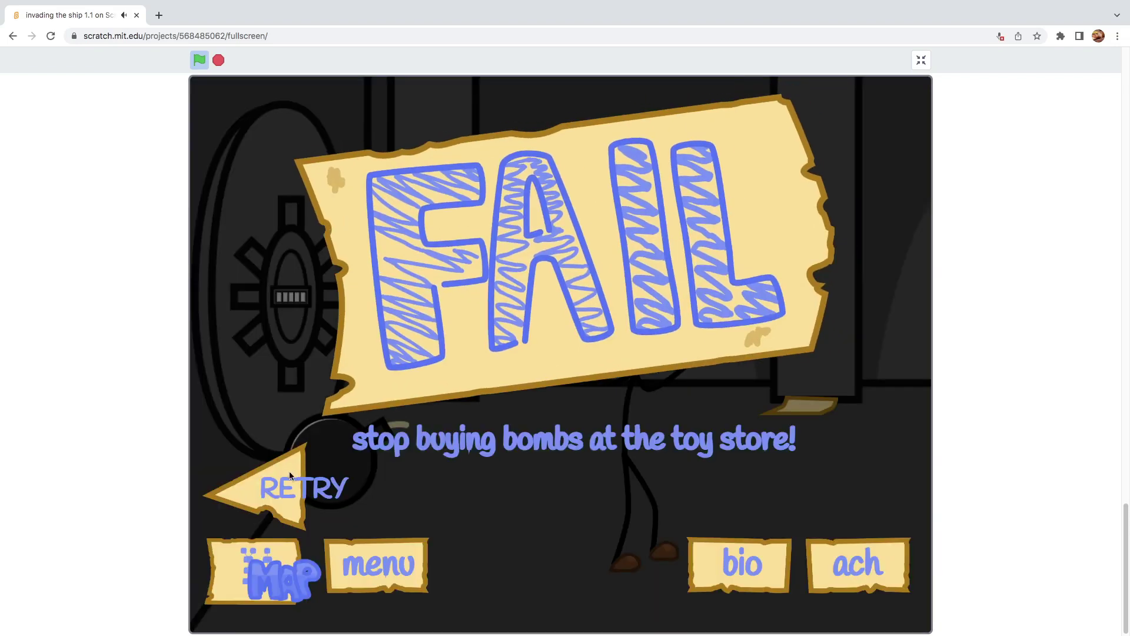
pyautogui.click(289, 476)
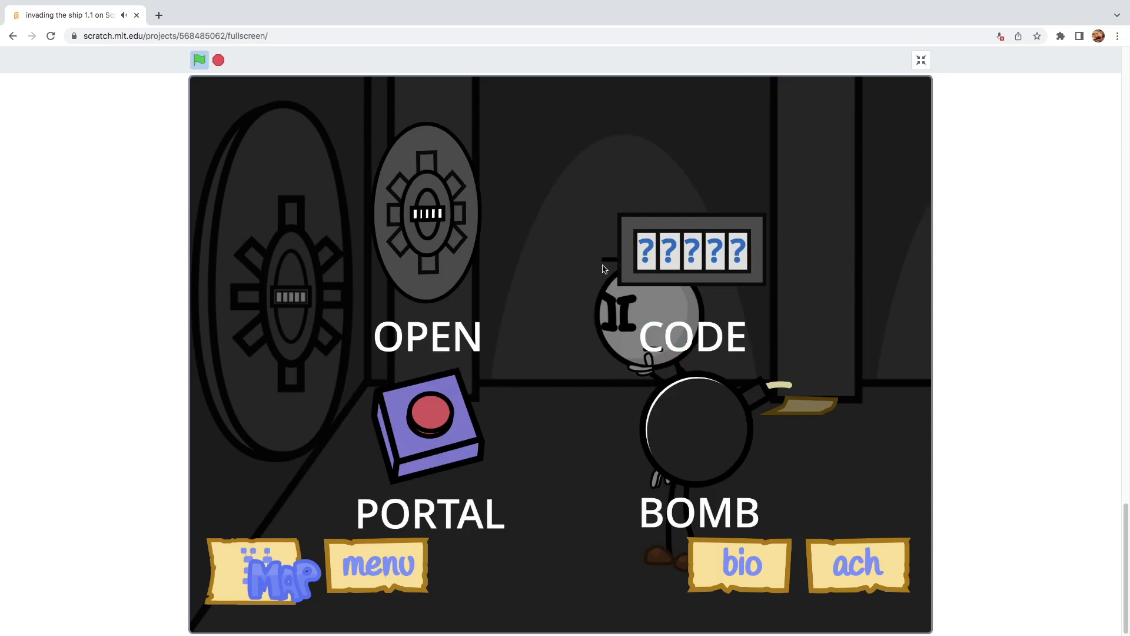
pyautogui.click(648, 266)
# Dial the vault's digit wheels to 16645 and submit with OPEN.
pyautogui.click(442, 376)
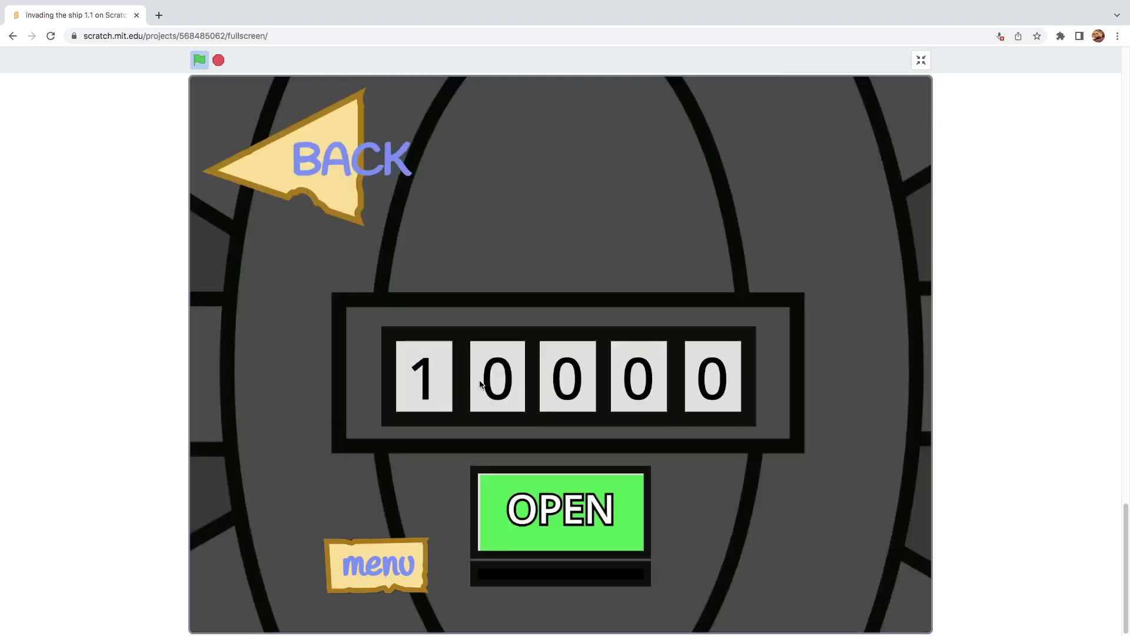
pyautogui.doubleClick(492, 385)
pyautogui.doubleClick(495, 383)
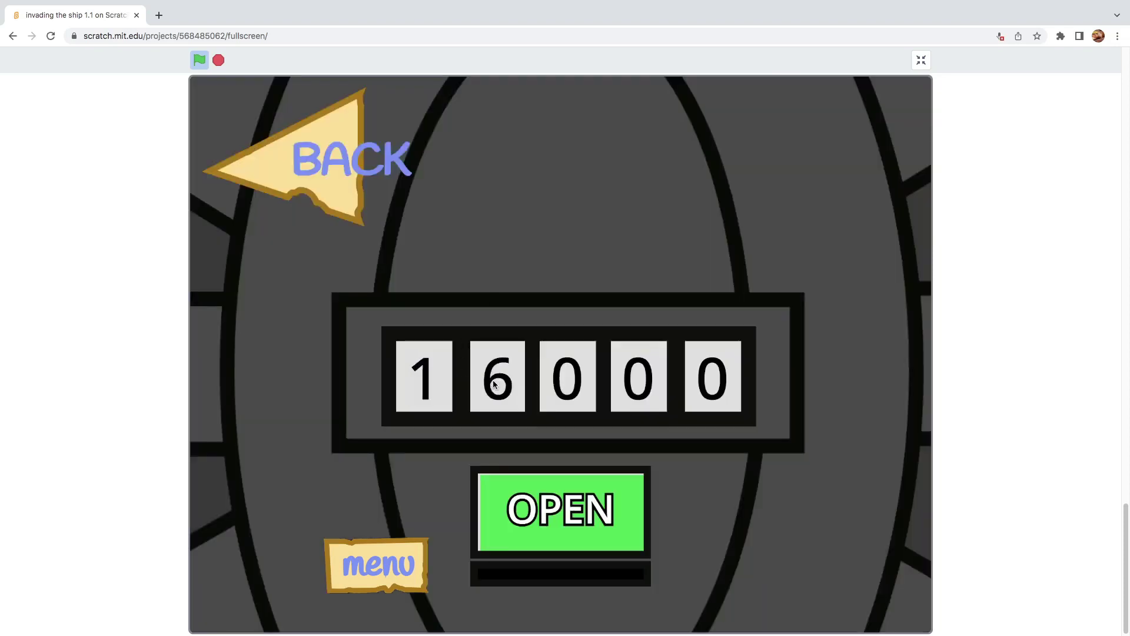
pyautogui.doubleClick(580, 381)
pyautogui.tripleClick(580, 378)
pyautogui.click(581, 380)
pyautogui.doubleClick(633, 391)
pyautogui.click(632, 392)
pyautogui.click(632, 394)
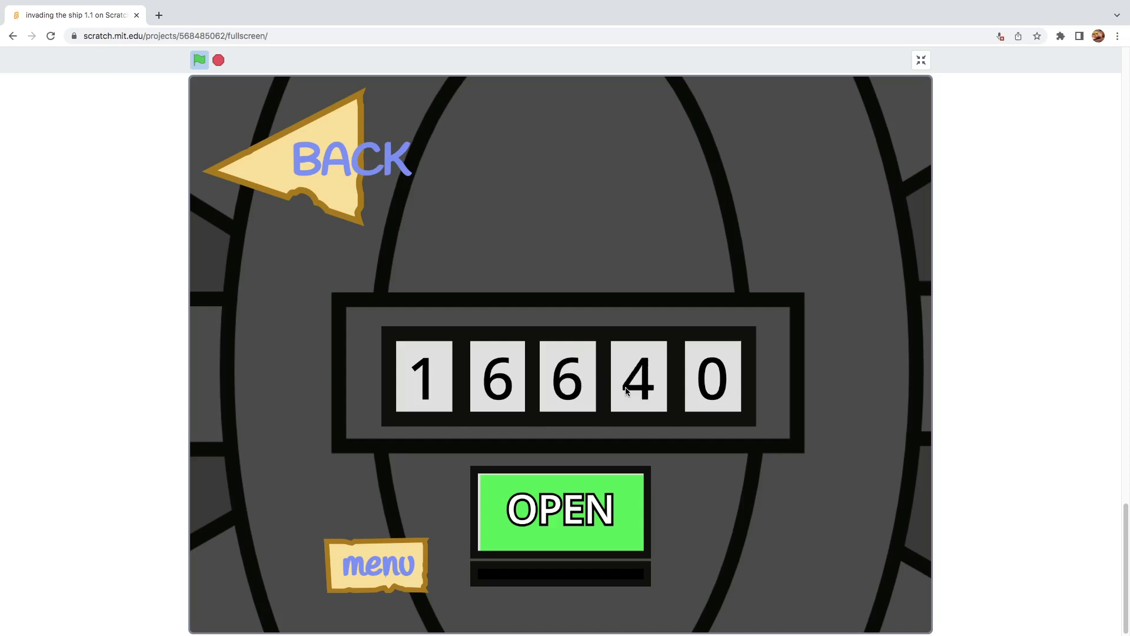
pyautogui.click(705, 378)
pyautogui.tripleClick(704, 377)
pyautogui.click(703, 376)
pyautogui.click(633, 492)
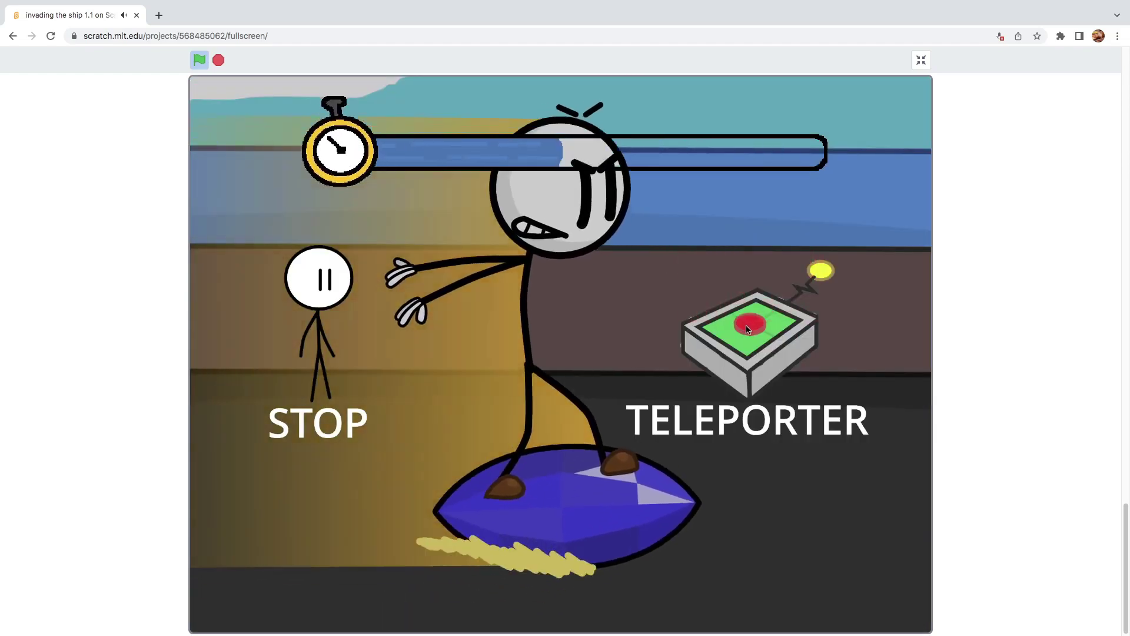
# Take the TELEPORTER sleeping fail, retry with TELEPORTER, then pick TURBO MODE on the raft.
pyautogui.click(746, 327)
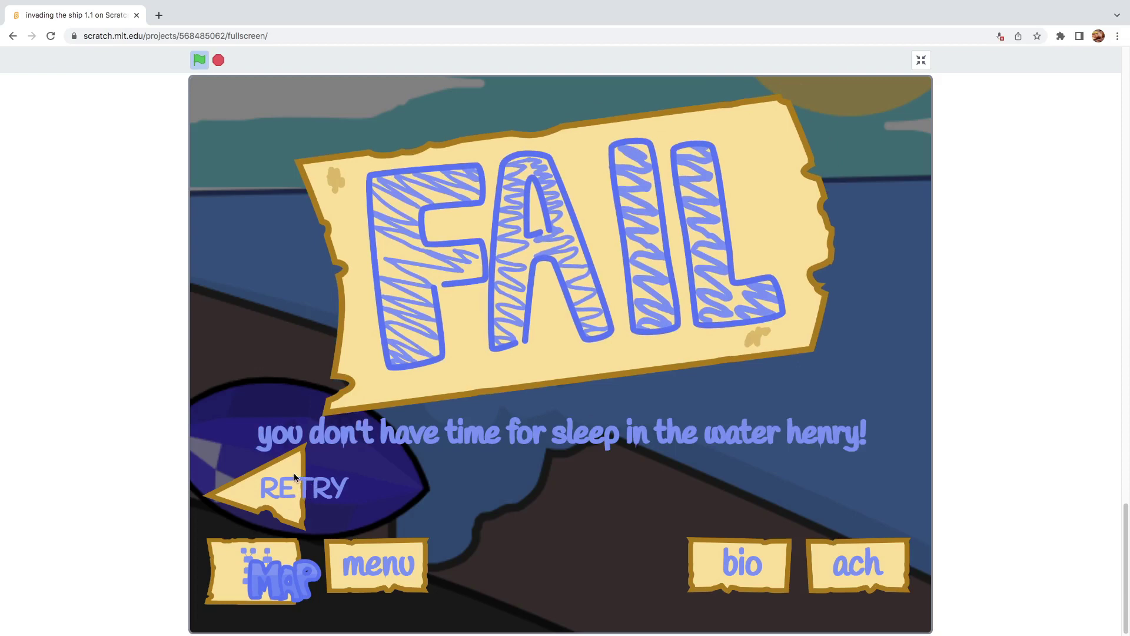
pyautogui.click(279, 481)
pyautogui.click(725, 360)
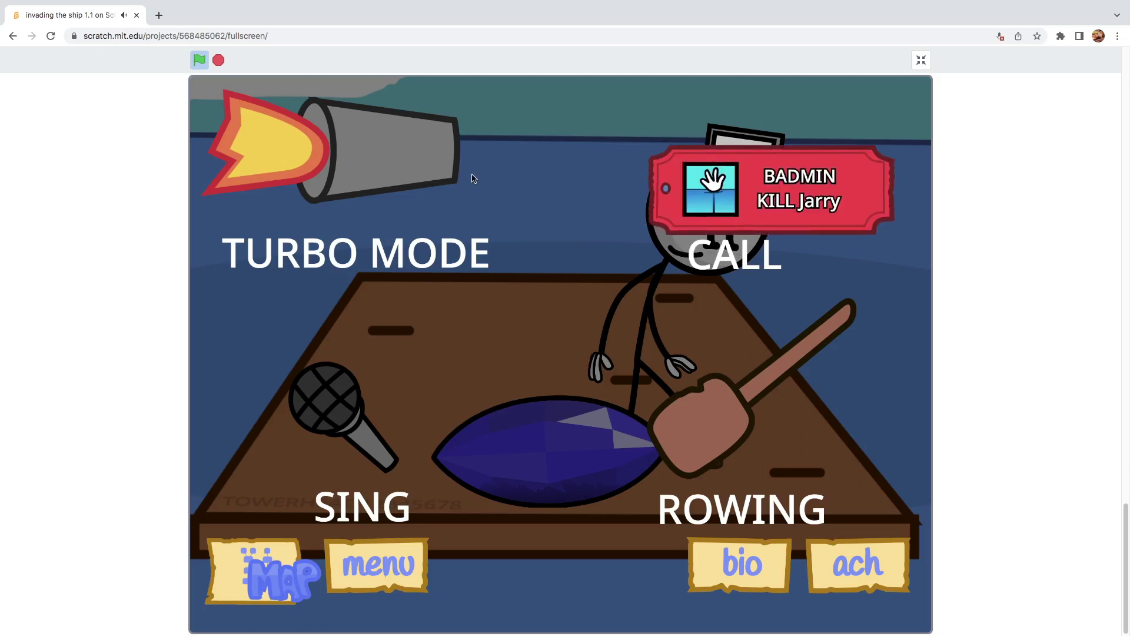
pyautogui.click(377, 161)
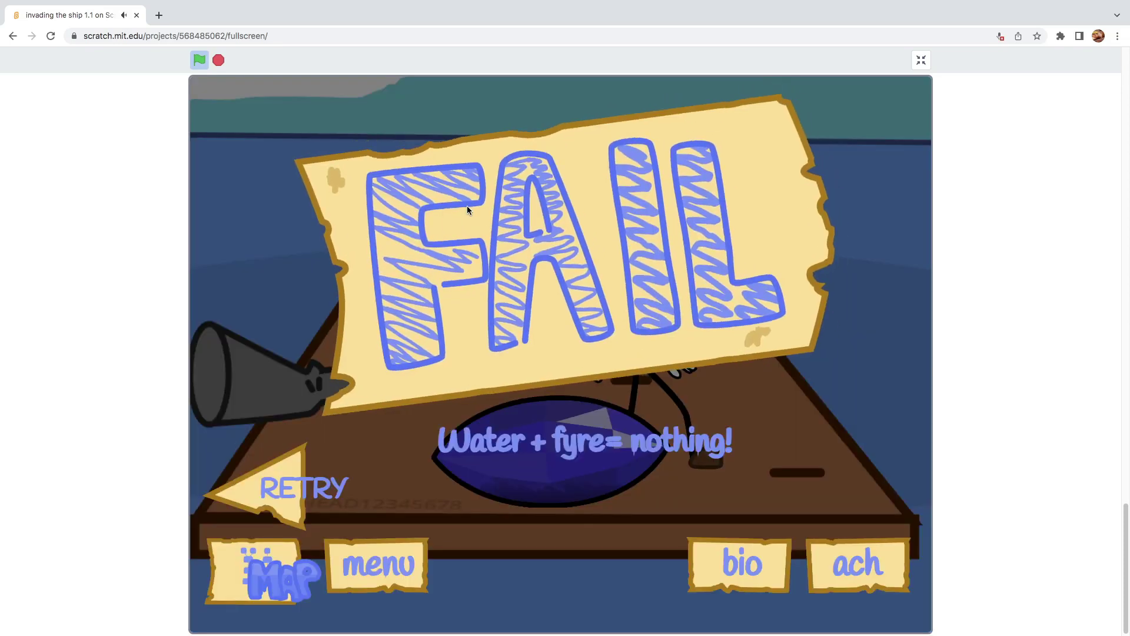
# Replay from the map through the TELEPORTER escape back to the raft stage.
pyautogui.click(270, 562)
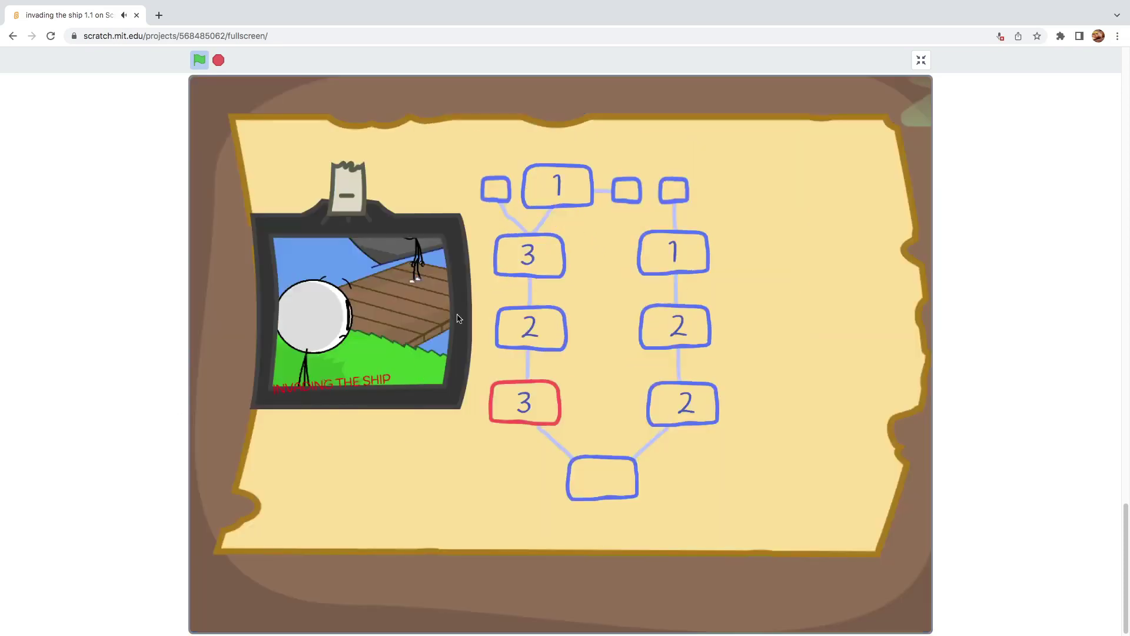
pyautogui.click(522, 333)
pyautogui.click(321, 323)
pyautogui.click(579, 356)
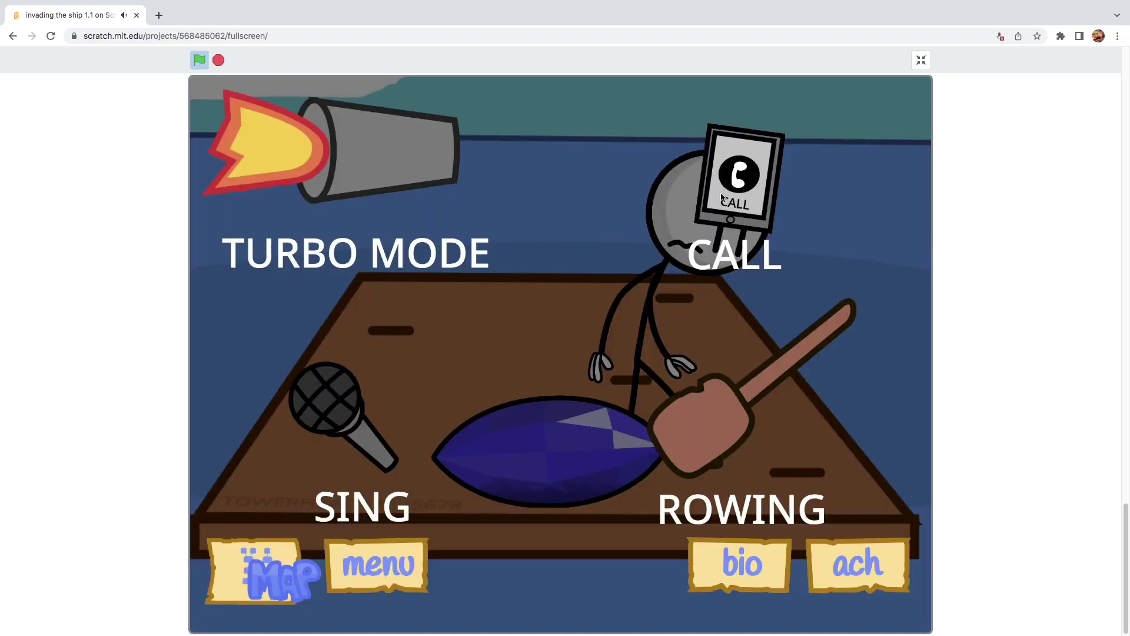
# Take the SING fail on the raft, retry, then choose ROWING.
pyautogui.click(354, 437)
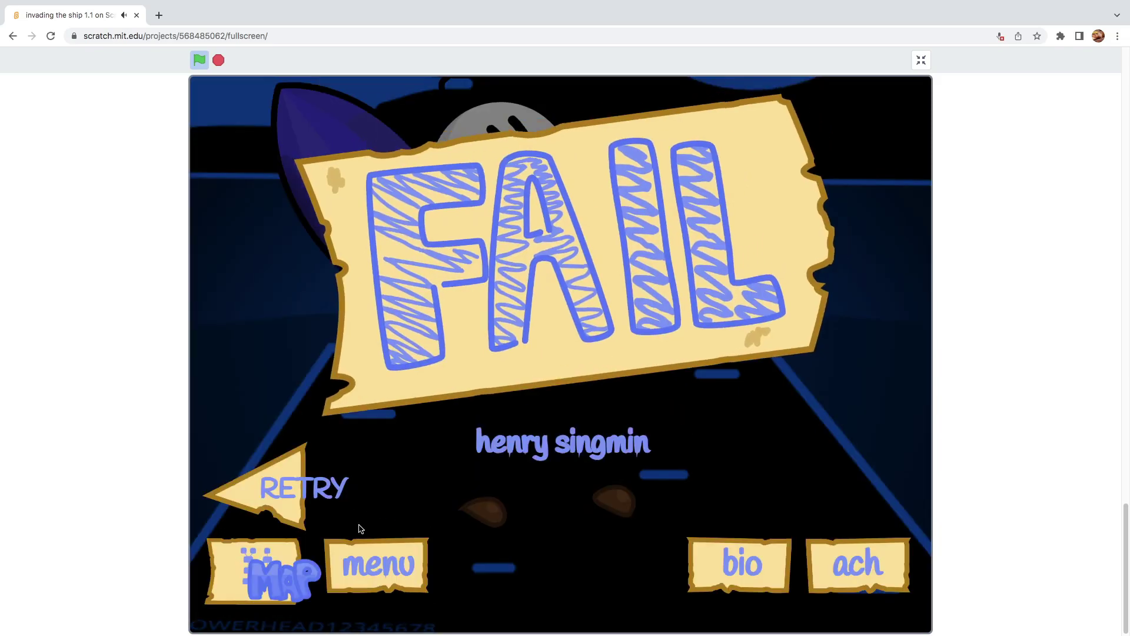
pyautogui.click(284, 481)
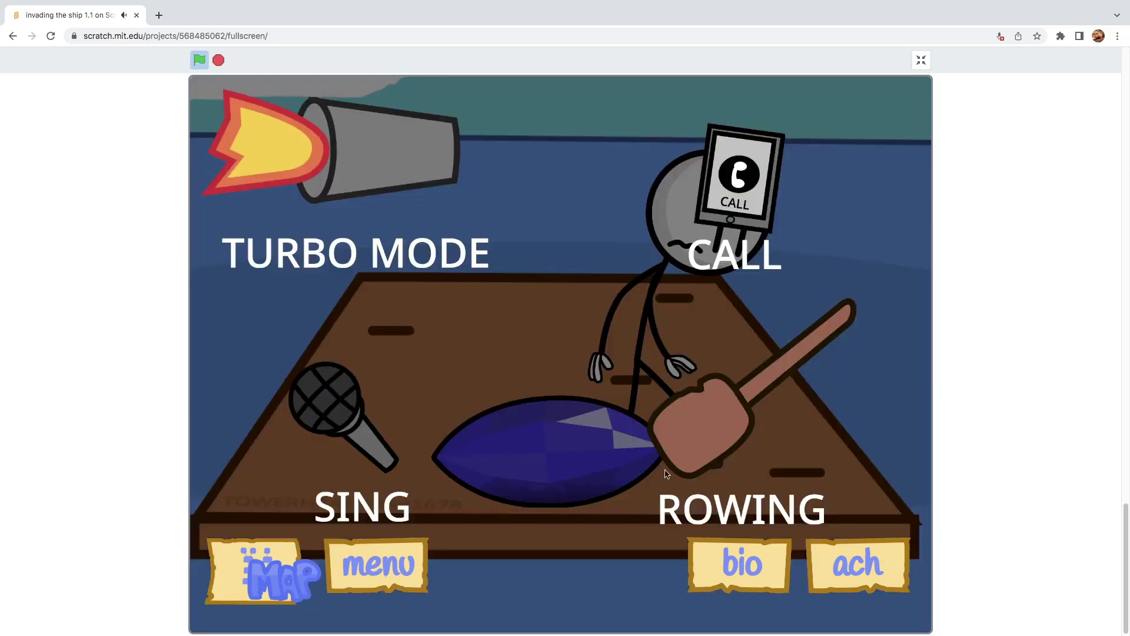
pyautogui.click(681, 440)
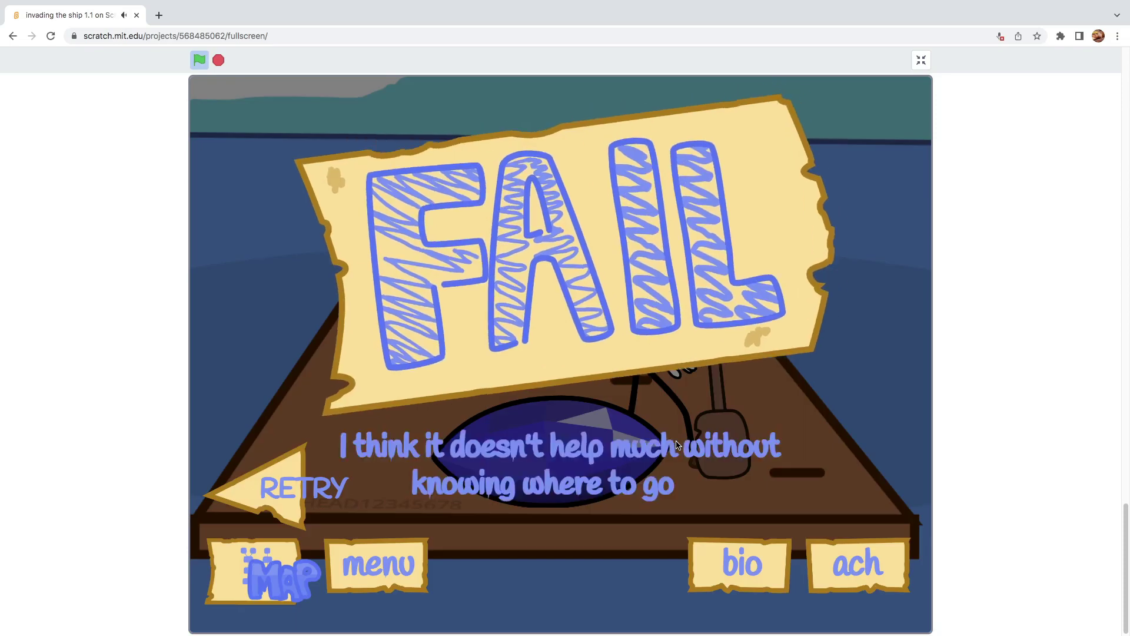
# Retry after the rowing fail, choose to call from the raft, and start the phone's gem clicker.
pyautogui.click(293, 487)
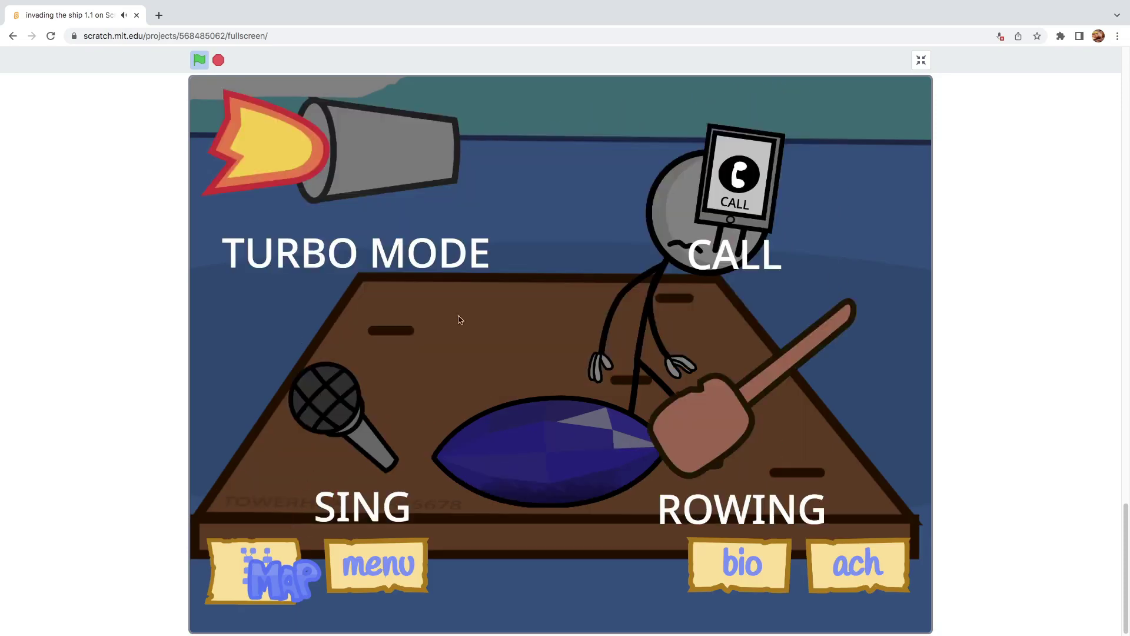
pyautogui.click(732, 189)
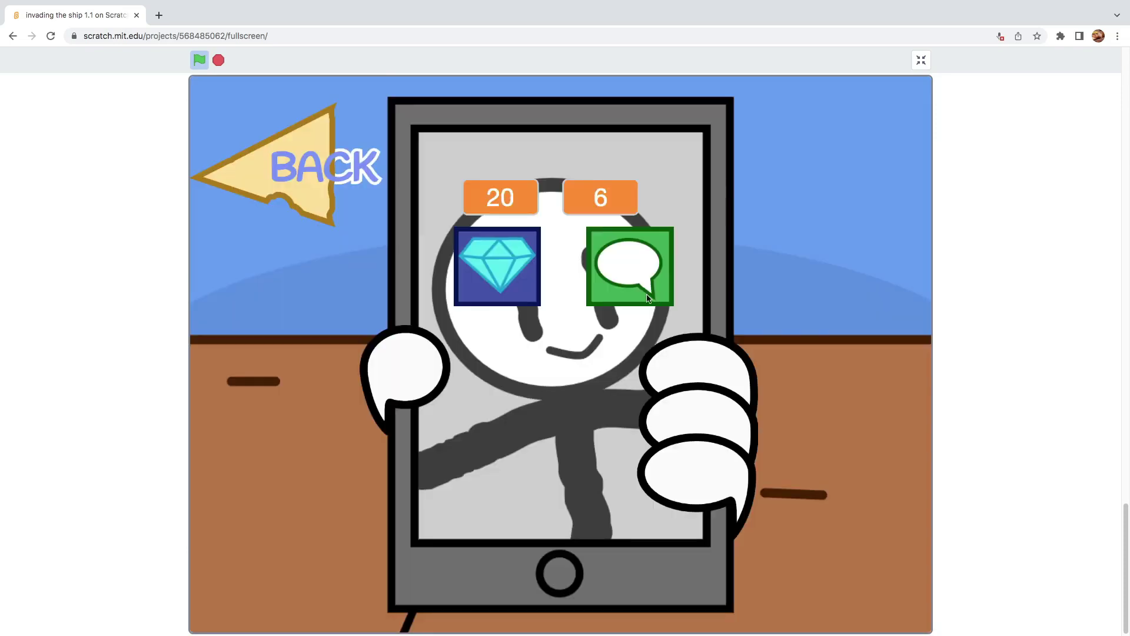
pyautogui.click(500, 250)
pyautogui.click(553, 309)
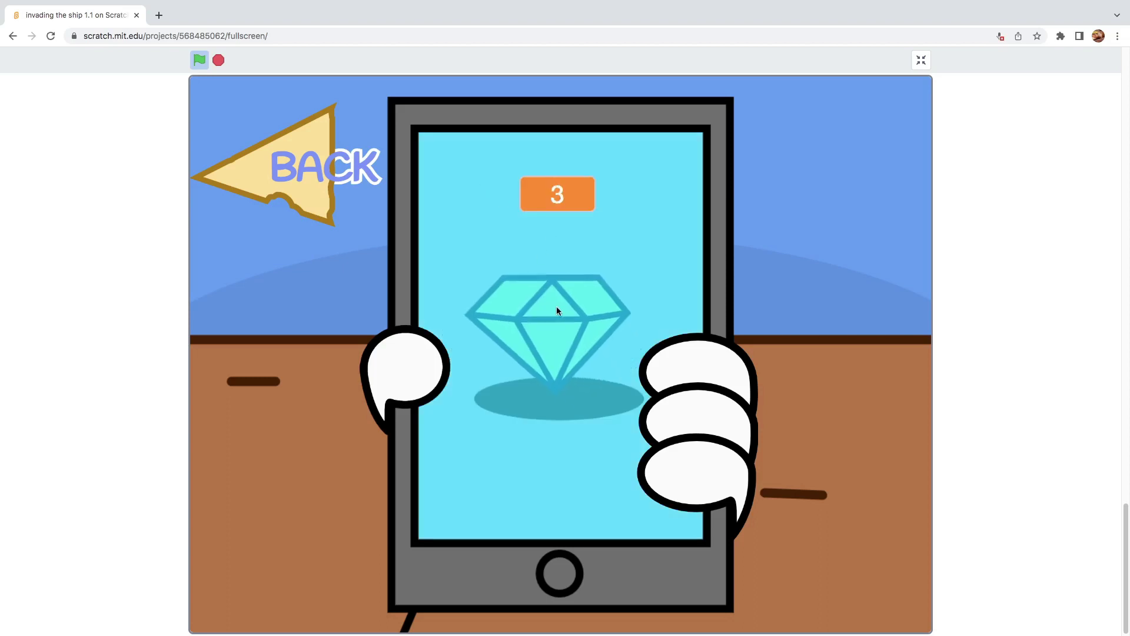
pyautogui.click(557, 311)
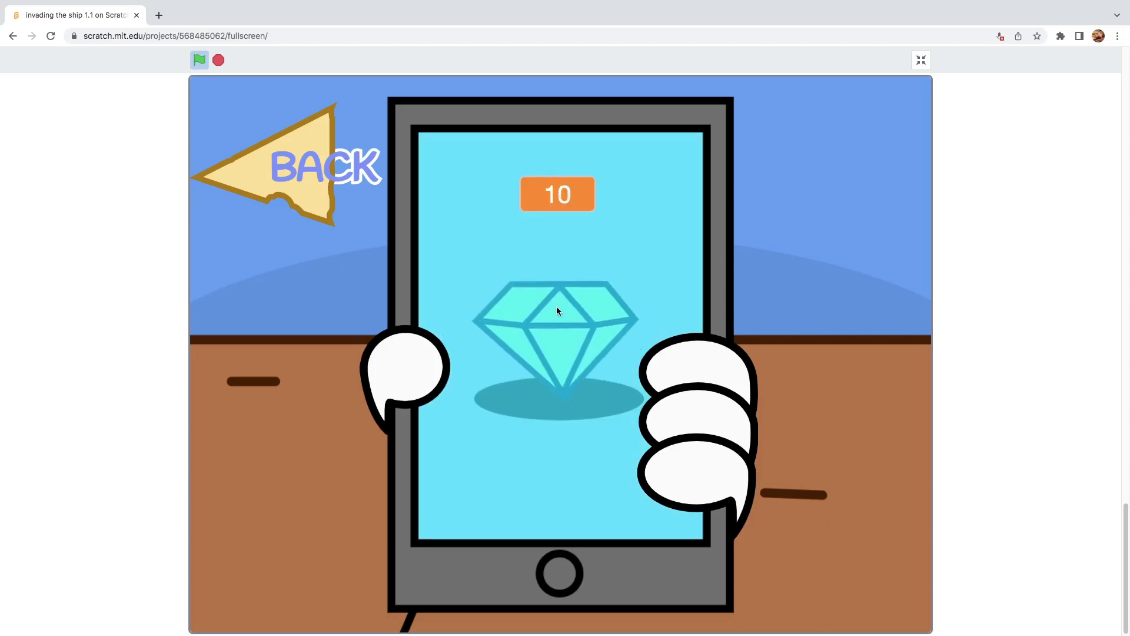
# Tap the gem repeatedly until the counter passes 100 diamonds.
pyautogui.click(557, 306)
pyautogui.click(549, 295)
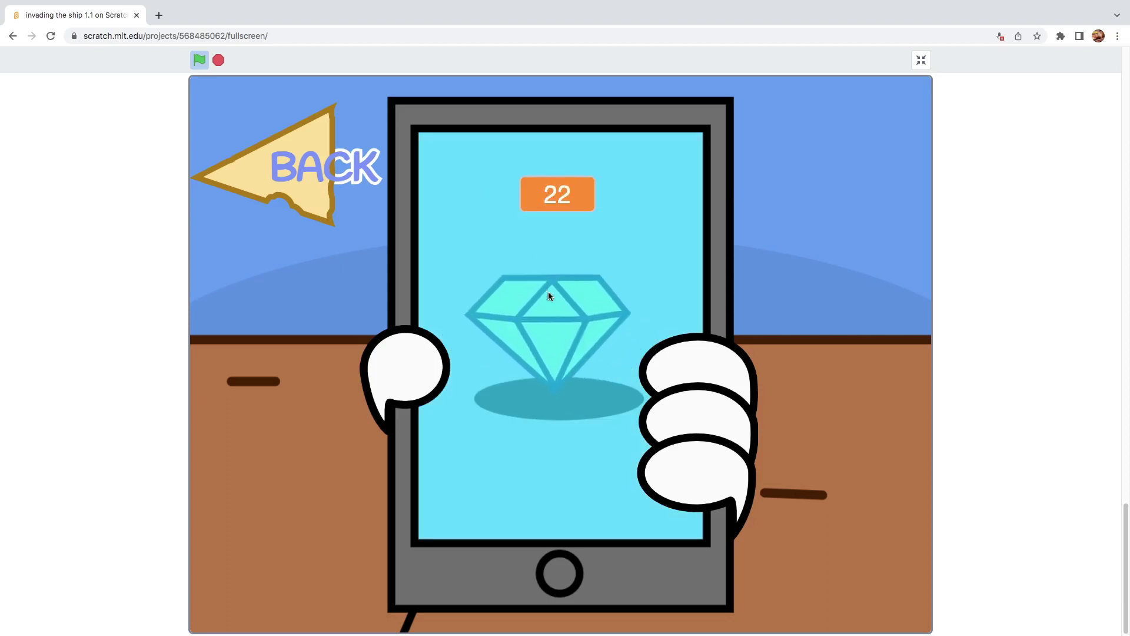
pyautogui.click(548, 295)
pyautogui.click(549, 295)
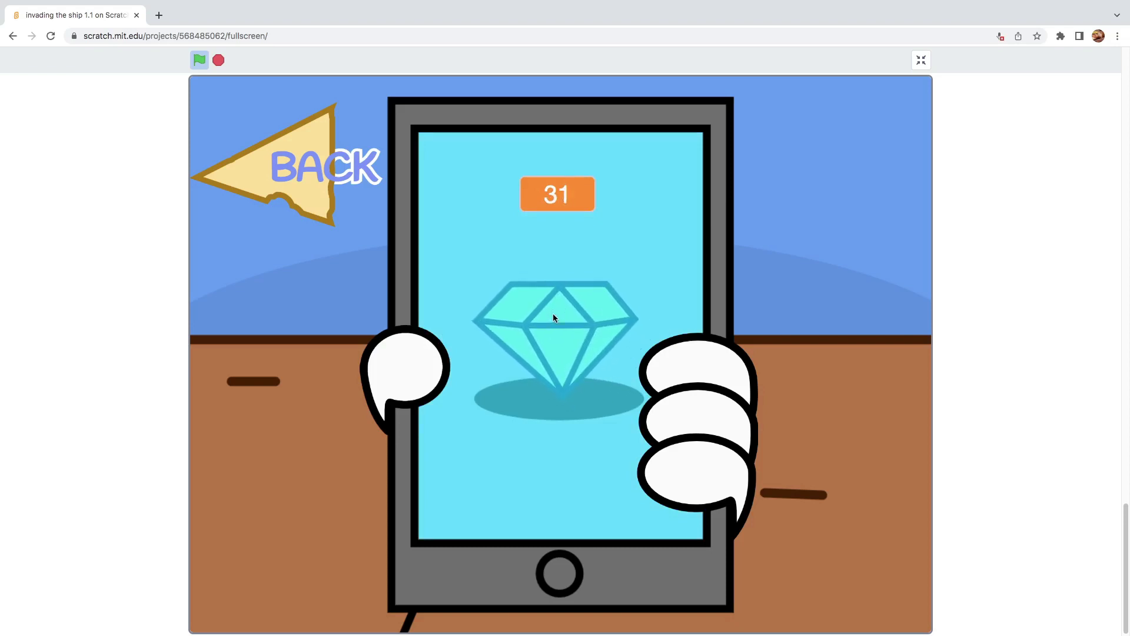
pyautogui.click(559, 360)
pyautogui.click(563, 358)
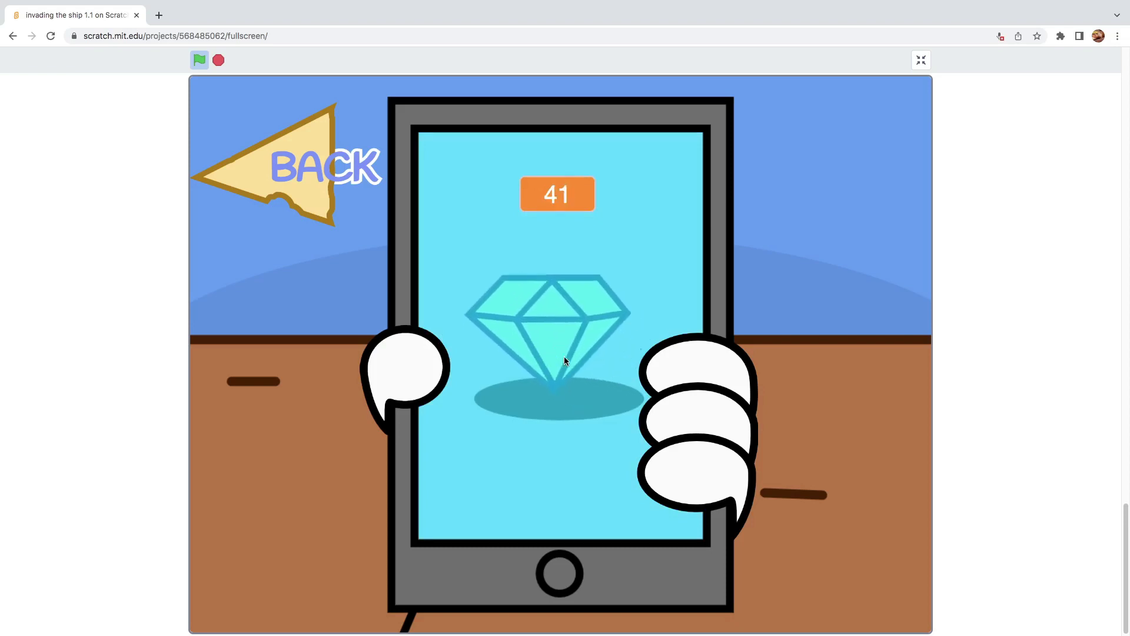
pyautogui.click(563, 358)
pyautogui.click(563, 357)
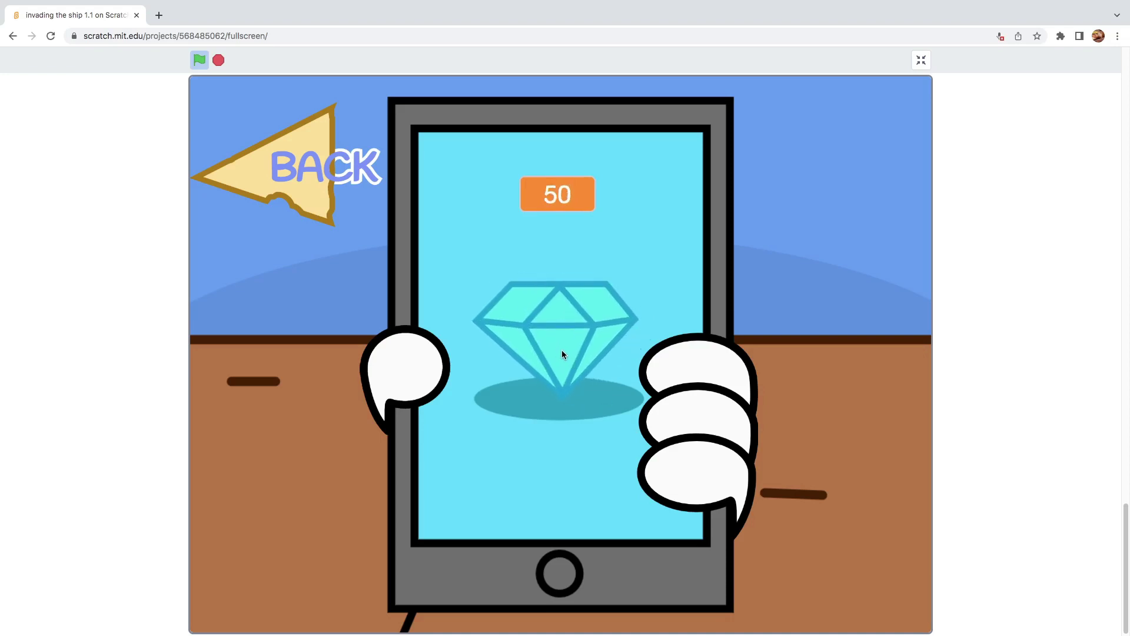
pyautogui.click(561, 355)
pyautogui.click(557, 363)
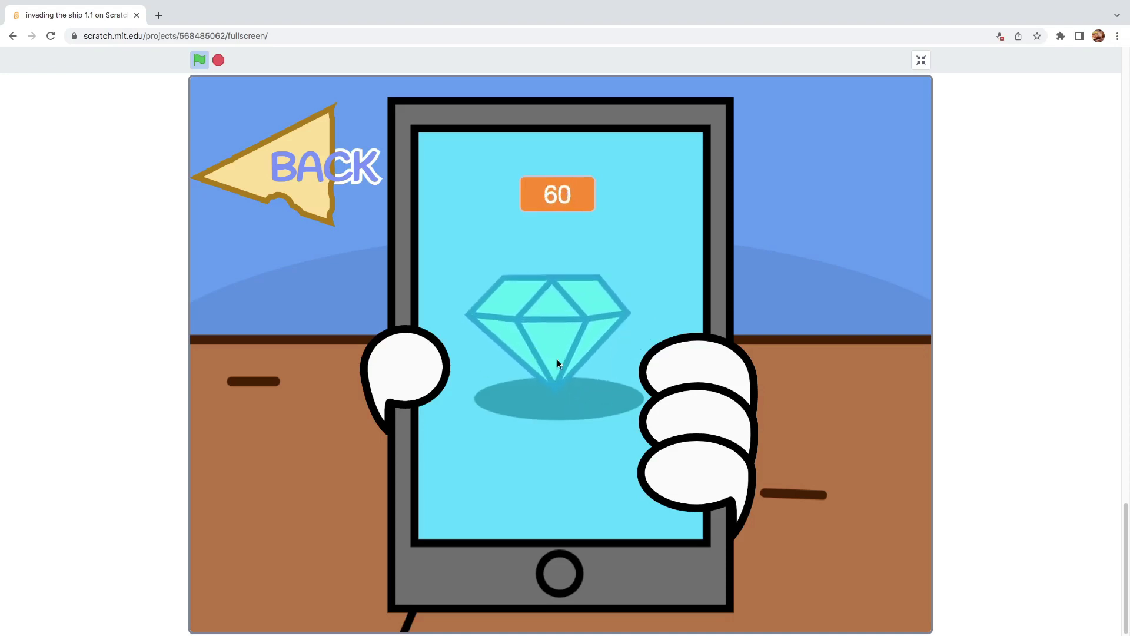
pyautogui.click(557, 364)
pyautogui.click(557, 364)
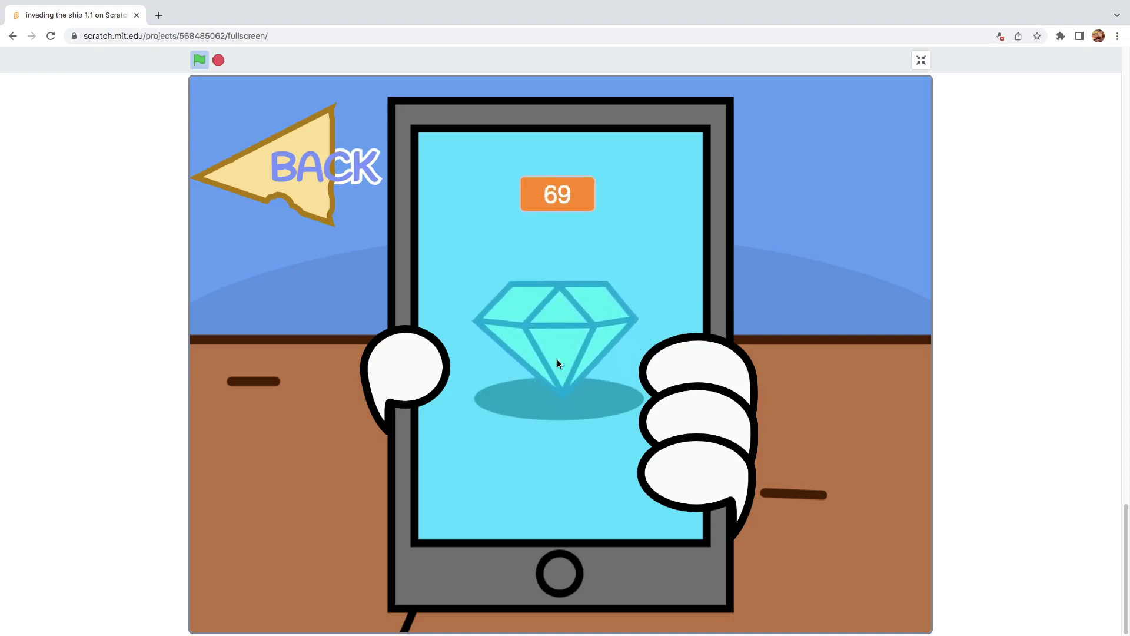
pyautogui.click(558, 364)
pyautogui.click(557, 363)
pyautogui.click(557, 364)
pyautogui.click(557, 362)
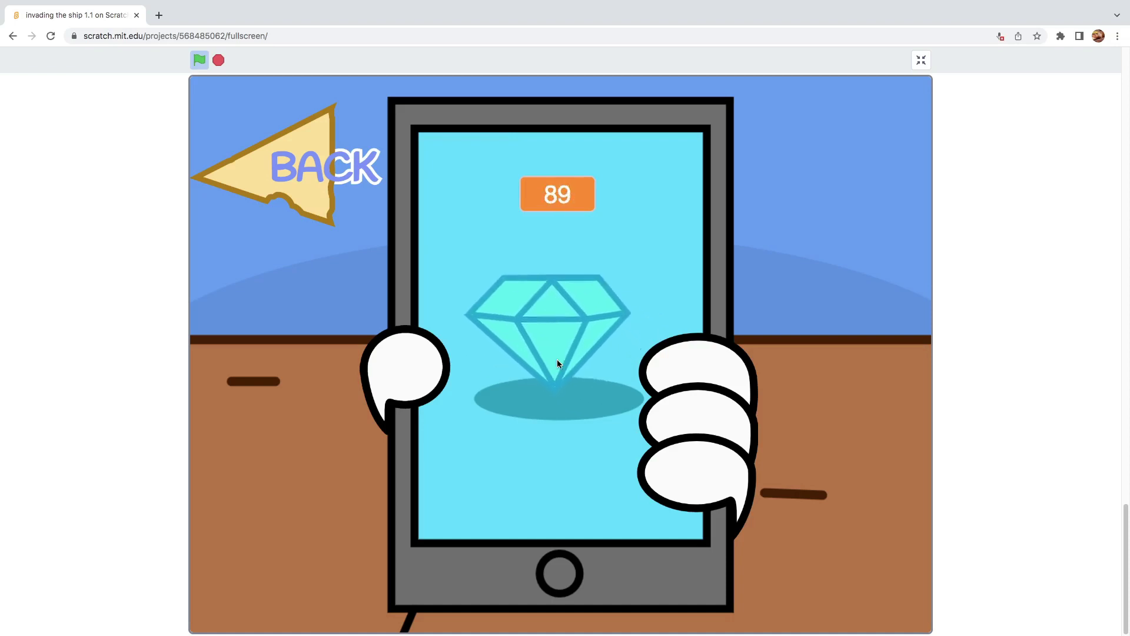
pyautogui.click(557, 364)
pyautogui.click(557, 364)
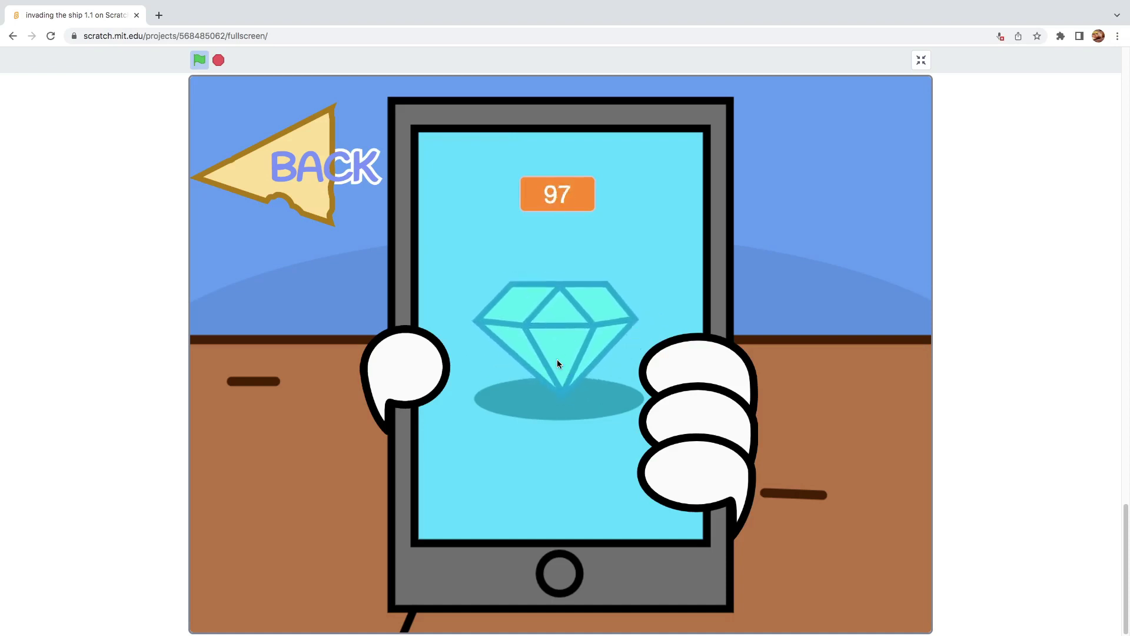
# Keep tapping the gem until the counter passes 200 diamonds.
pyautogui.click(558, 364)
pyautogui.click(558, 362)
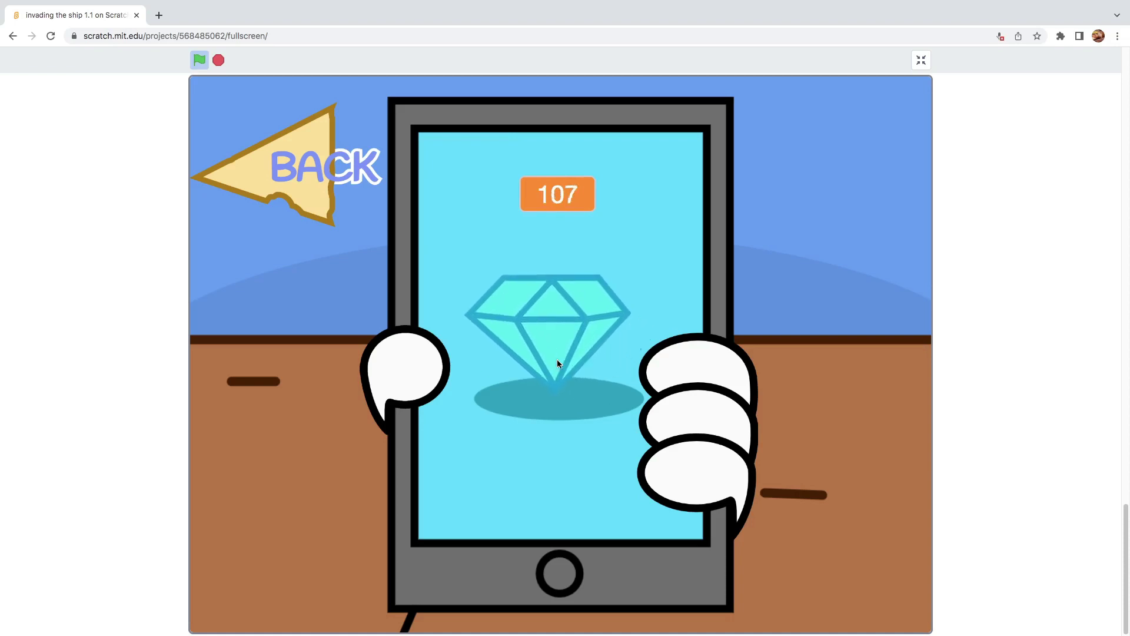
pyautogui.click(557, 363)
pyautogui.click(557, 364)
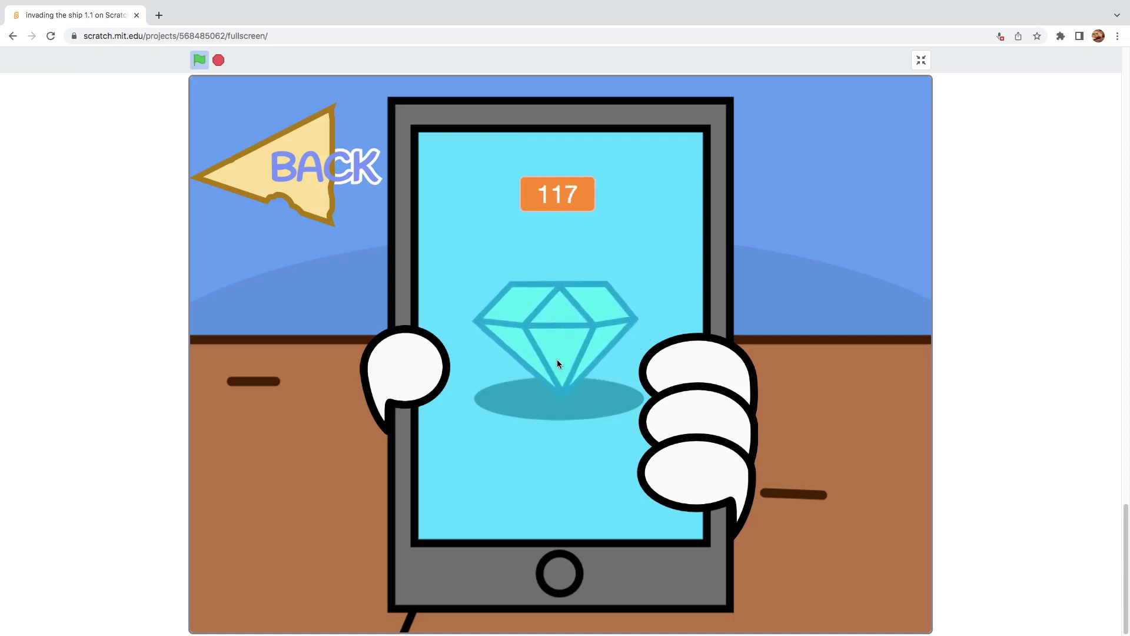
pyautogui.click(558, 362)
pyautogui.click(557, 364)
pyautogui.click(558, 363)
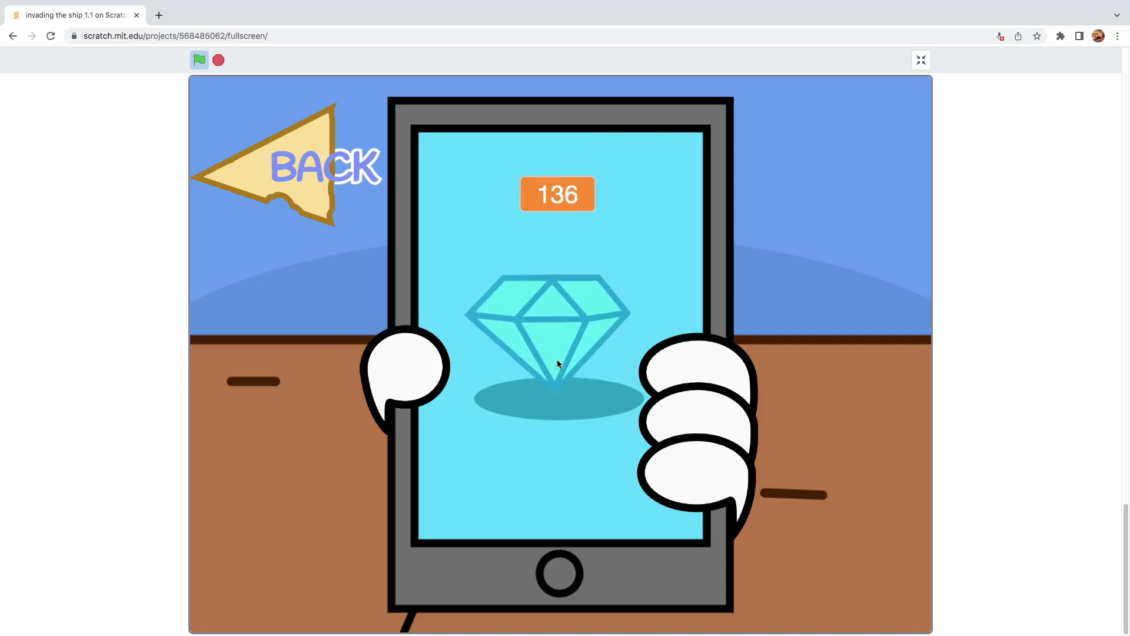
pyautogui.click(557, 363)
pyautogui.click(558, 363)
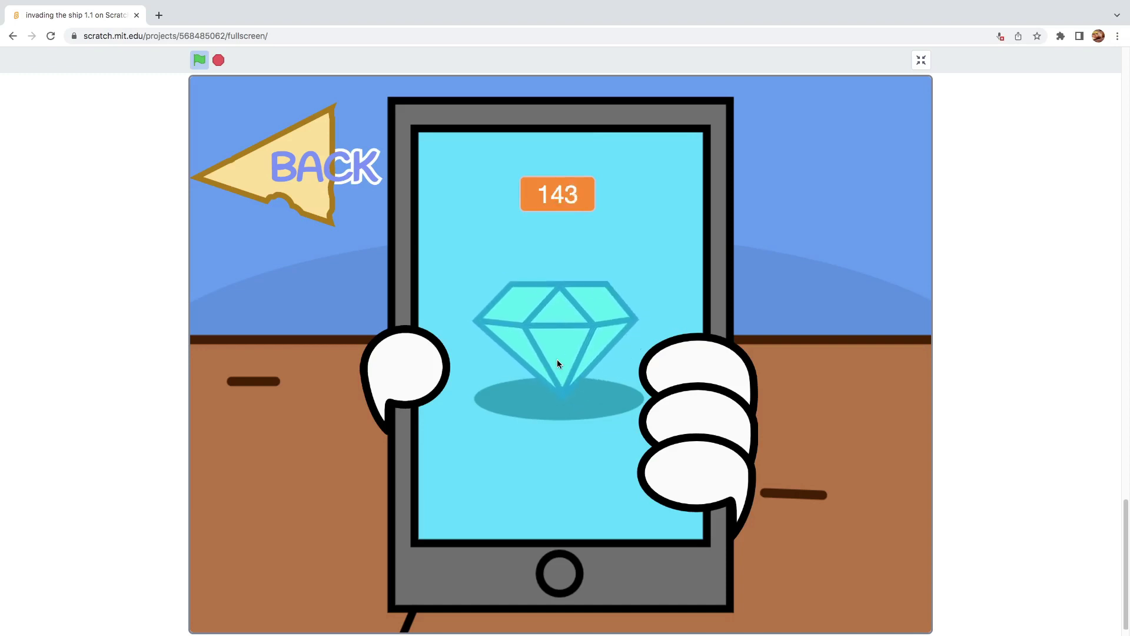
pyautogui.click(557, 363)
pyautogui.click(557, 363)
pyautogui.click(558, 363)
pyautogui.click(557, 363)
pyautogui.click(557, 363)
pyautogui.click(557, 363)
pyautogui.click(557, 363)
pyautogui.click(557, 363)
pyautogui.click(558, 363)
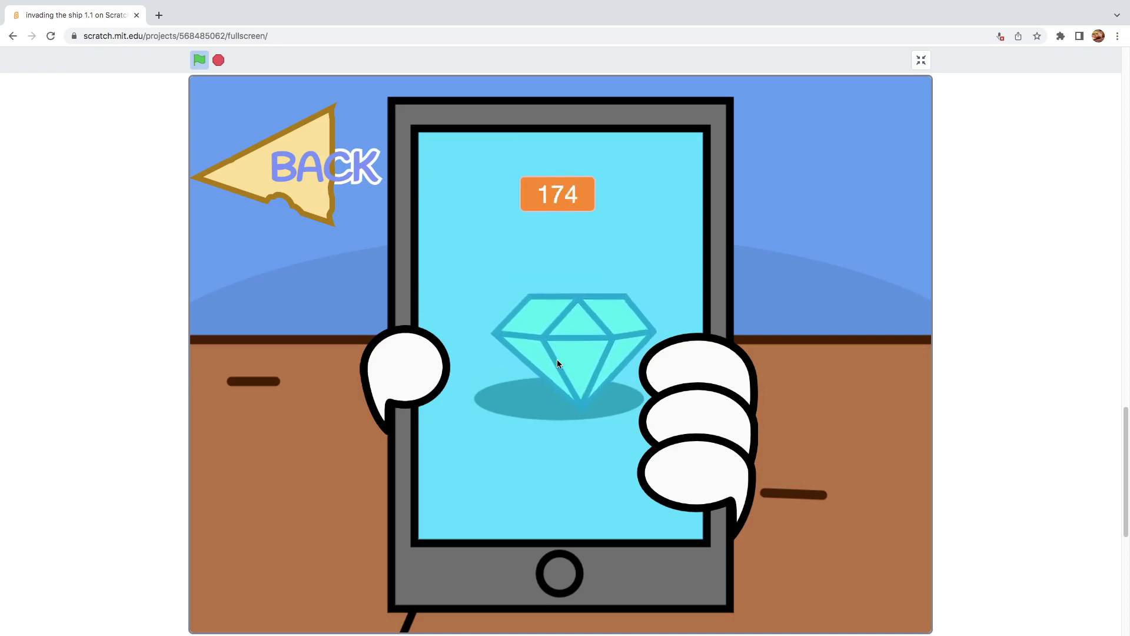
pyautogui.click(557, 363)
pyautogui.click(557, 363)
pyautogui.click(557, 363)
pyautogui.click(557, 364)
pyautogui.click(557, 363)
pyautogui.click(558, 363)
pyautogui.click(557, 362)
pyautogui.click(557, 361)
pyautogui.click(557, 361)
pyautogui.click(558, 363)
# Keep tapping the gem until the counter passes 300 diamonds.
pyautogui.click(558, 363)
pyautogui.click(557, 363)
pyautogui.click(558, 363)
pyautogui.click(557, 363)
pyautogui.click(558, 363)
pyautogui.click(557, 363)
pyautogui.click(557, 363)
pyautogui.click(558, 363)
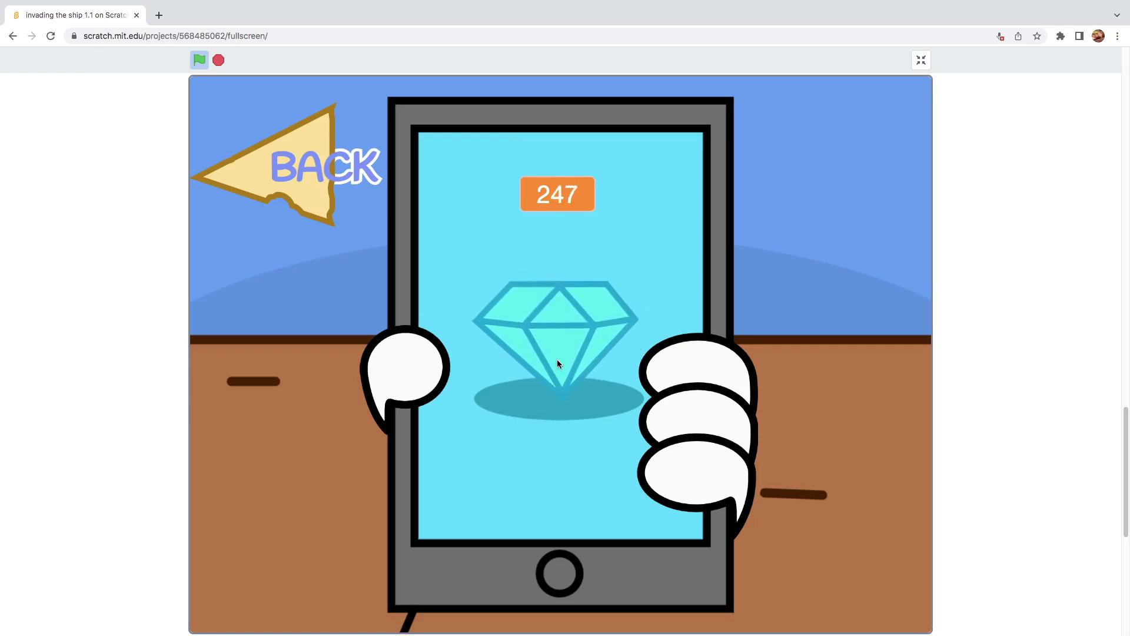
pyautogui.click(558, 363)
pyautogui.click(557, 363)
pyautogui.click(558, 363)
pyautogui.click(558, 364)
pyautogui.click(557, 361)
pyautogui.click(557, 361)
pyautogui.click(557, 363)
pyautogui.click(558, 363)
pyautogui.click(558, 363)
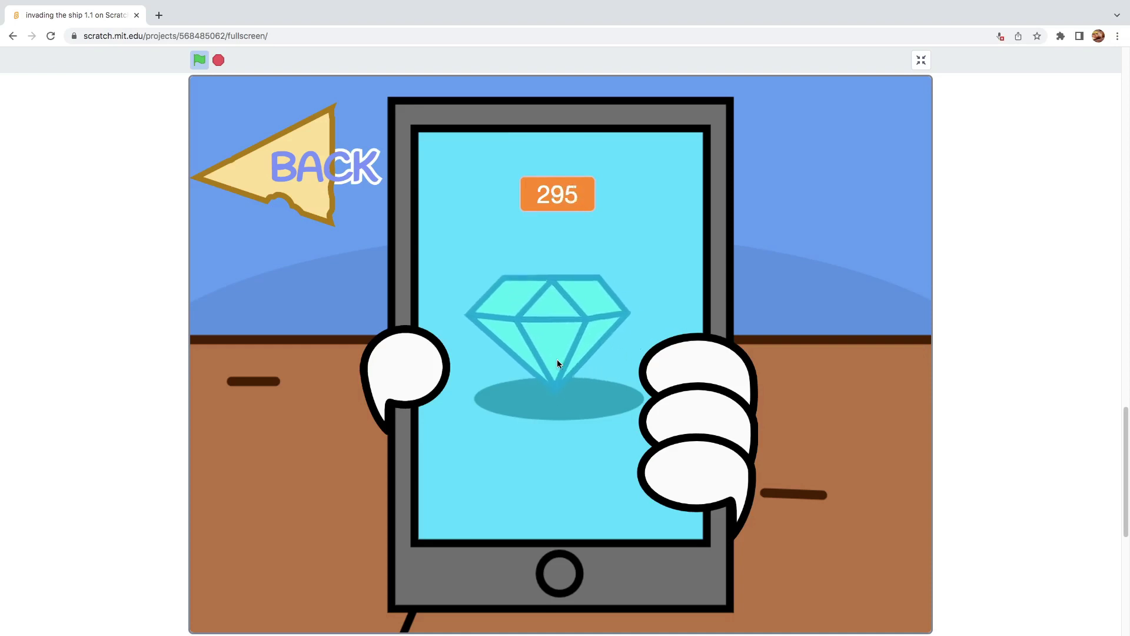
pyautogui.click(557, 362)
pyautogui.click(557, 363)
# Keep tapping the gem until the counter passes 400 diamonds.
pyautogui.click(557, 363)
pyautogui.click(557, 363)
pyautogui.click(557, 363)
pyautogui.click(558, 363)
pyautogui.click(557, 363)
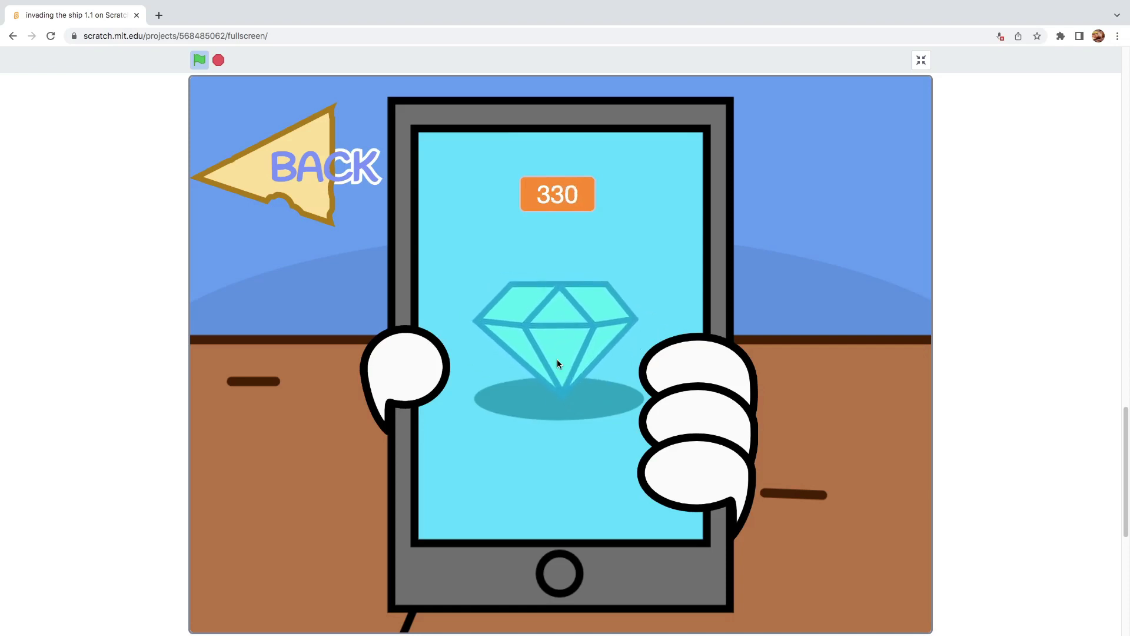
pyautogui.click(557, 369)
pyautogui.click(557, 370)
pyautogui.click(557, 369)
pyautogui.click(557, 370)
pyautogui.click(557, 370)
pyautogui.click(557, 369)
pyautogui.click(557, 369)
pyautogui.click(557, 370)
pyautogui.click(557, 369)
pyautogui.click(556, 369)
pyautogui.click(557, 369)
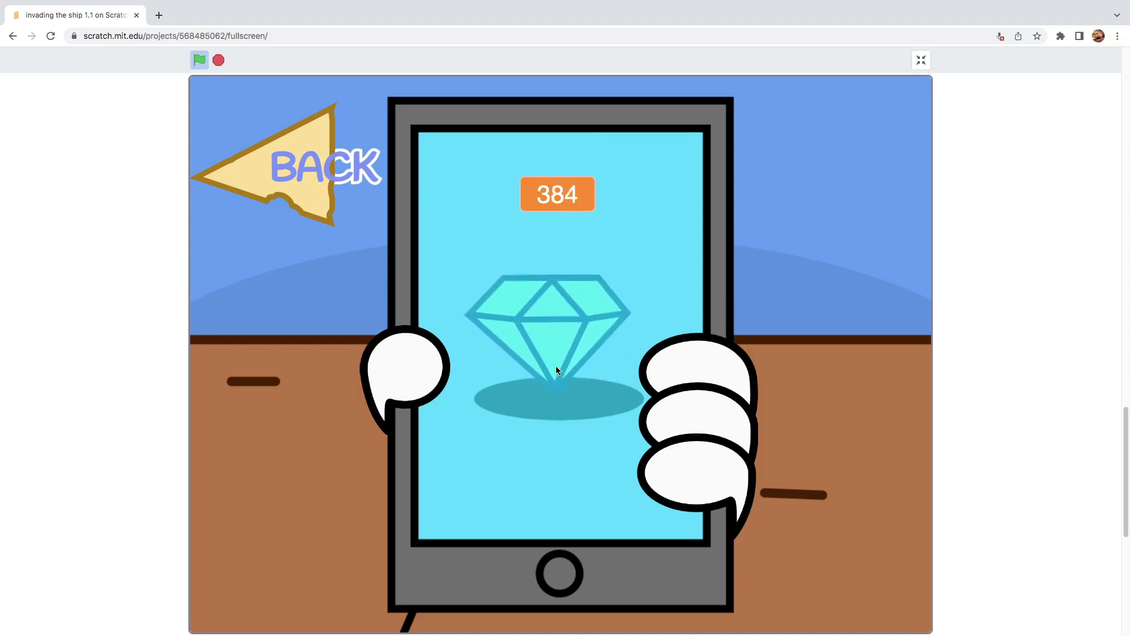
pyautogui.click(557, 370)
pyautogui.click(556, 369)
pyautogui.click(556, 369)
pyautogui.click(556, 370)
pyautogui.click(557, 369)
# Tap the gem past 500 diamonds to unlock the WASTE of TIME achievement.
pyautogui.click(556, 369)
pyautogui.click(556, 369)
pyautogui.click(557, 370)
pyautogui.click(557, 369)
pyautogui.click(557, 370)
pyautogui.click(556, 369)
pyautogui.click(557, 369)
pyautogui.click(557, 369)
pyautogui.click(557, 369)
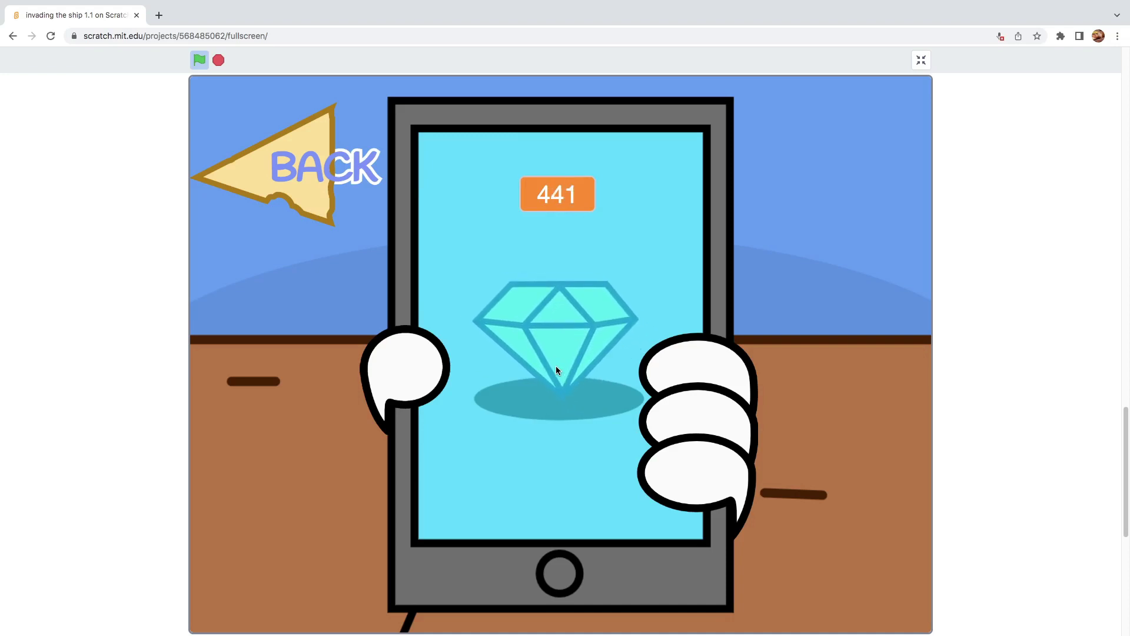
pyautogui.click(557, 370)
pyautogui.click(557, 370)
pyautogui.click(556, 369)
pyautogui.click(556, 370)
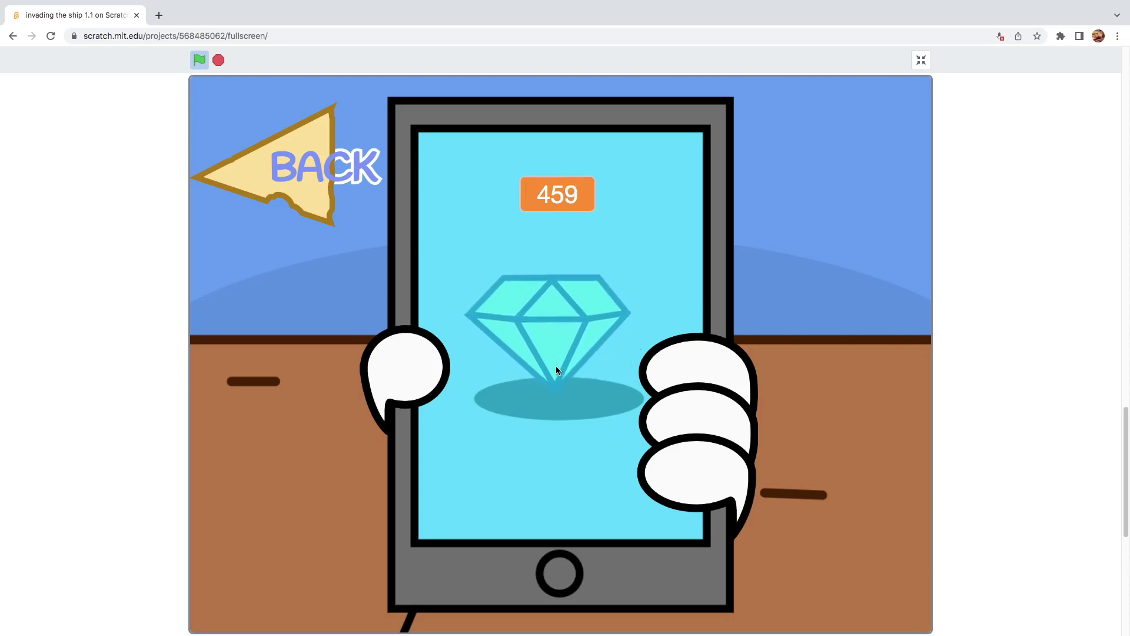
pyautogui.click(556, 369)
pyautogui.click(556, 370)
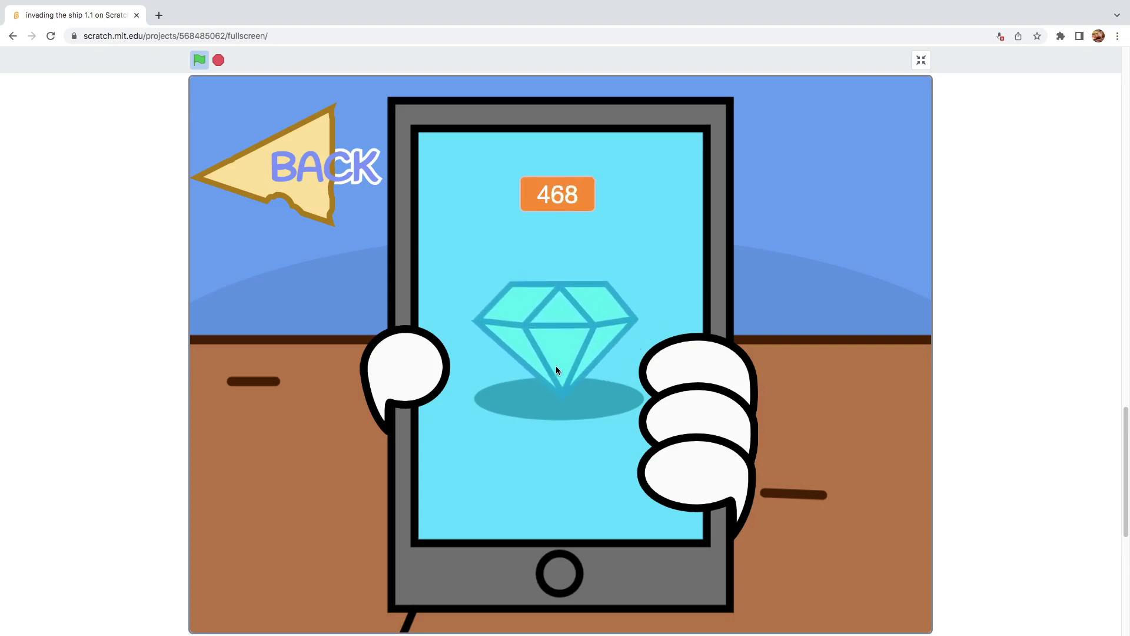
pyautogui.click(556, 370)
pyautogui.click(555, 369)
pyautogui.click(556, 369)
pyautogui.click(555, 369)
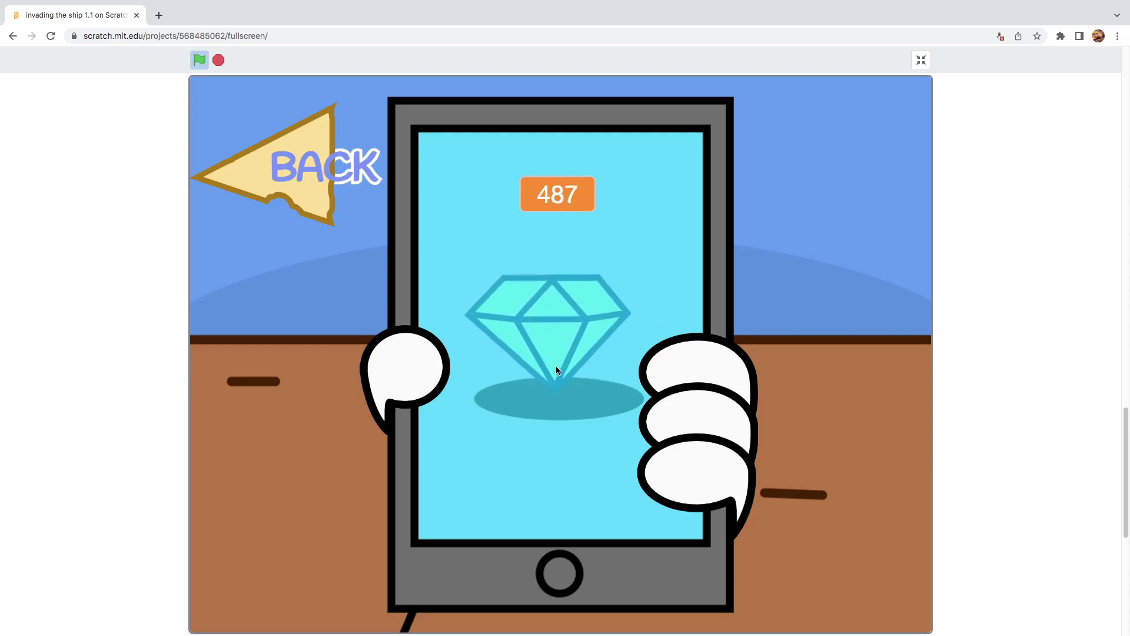
pyautogui.click(556, 369)
pyautogui.click(555, 367)
pyautogui.click(556, 366)
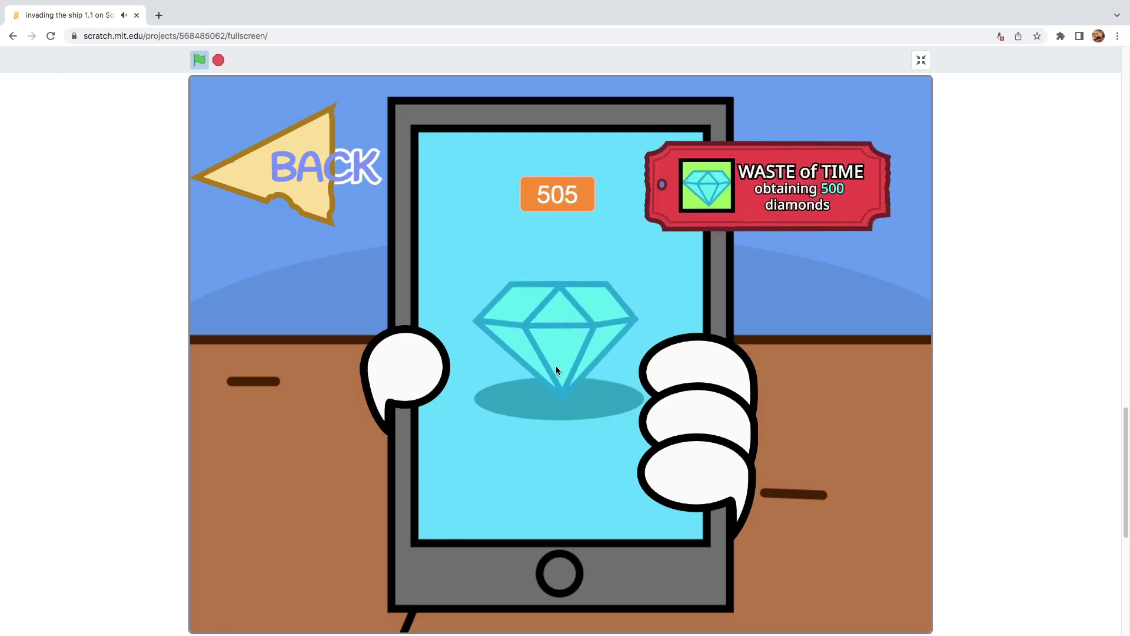
# Tap the diamond seven more times beyond the 500 count.
pyautogui.click(556, 369)
pyautogui.click(556, 370)
pyautogui.click(556, 369)
pyautogui.click(556, 370)
pyautogui.click(556, 370)
pyautogui.click(555, 369)
pyautogui.click(556, 370)
pyautogui.click(556, 369)
# Return to the raft, choose CALL, and view the phone's contacts list.
pyautogui.click(369, 202)
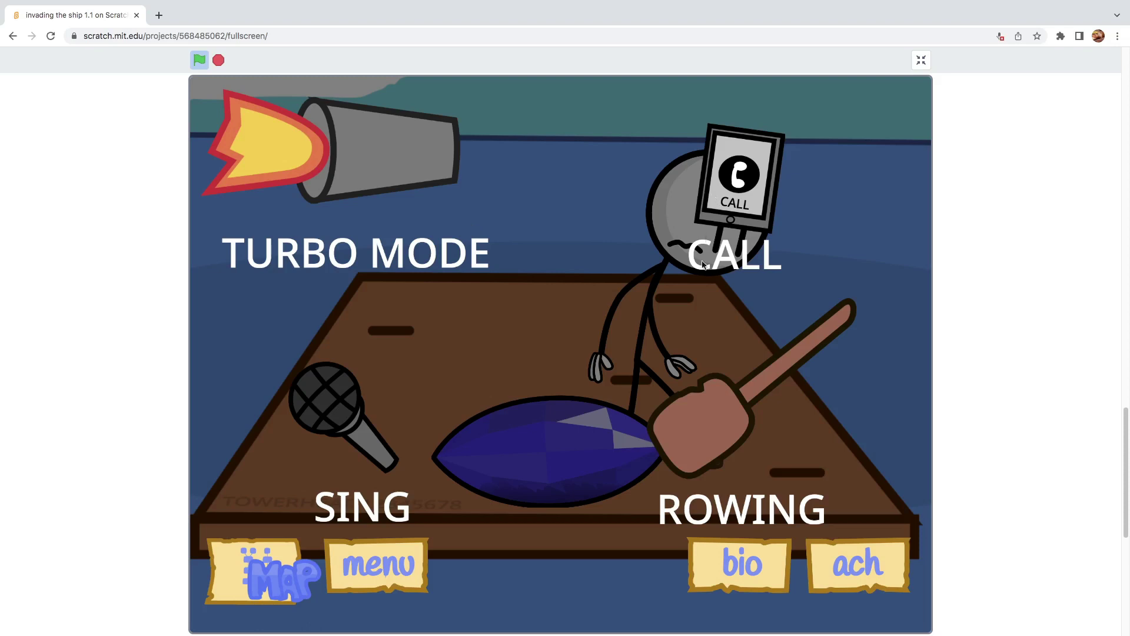
pyautogui.click(760, 166)
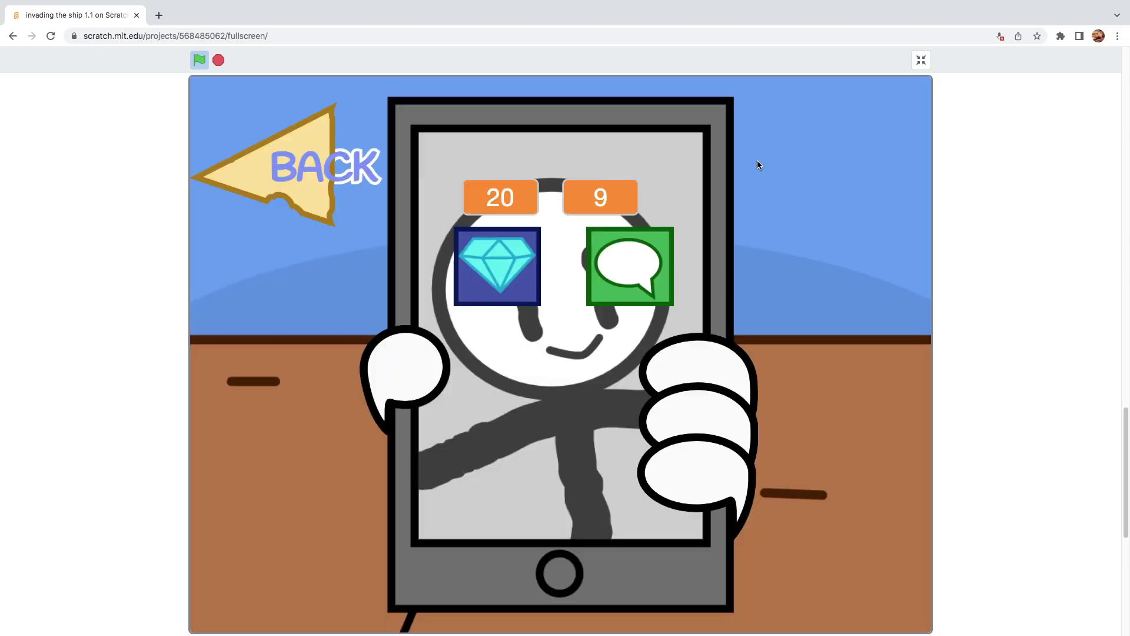
pyautogui.click(654, 273)
pyautogui.click(610, 324)
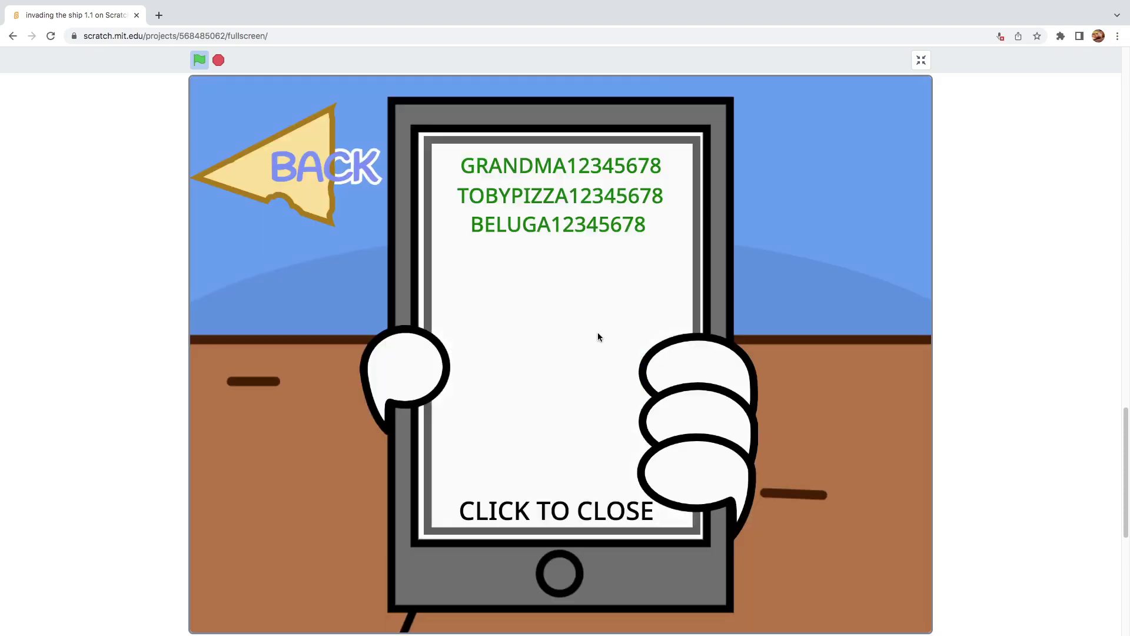
pyautogui.click(539, 499)
pyautogui.click(628, 378)
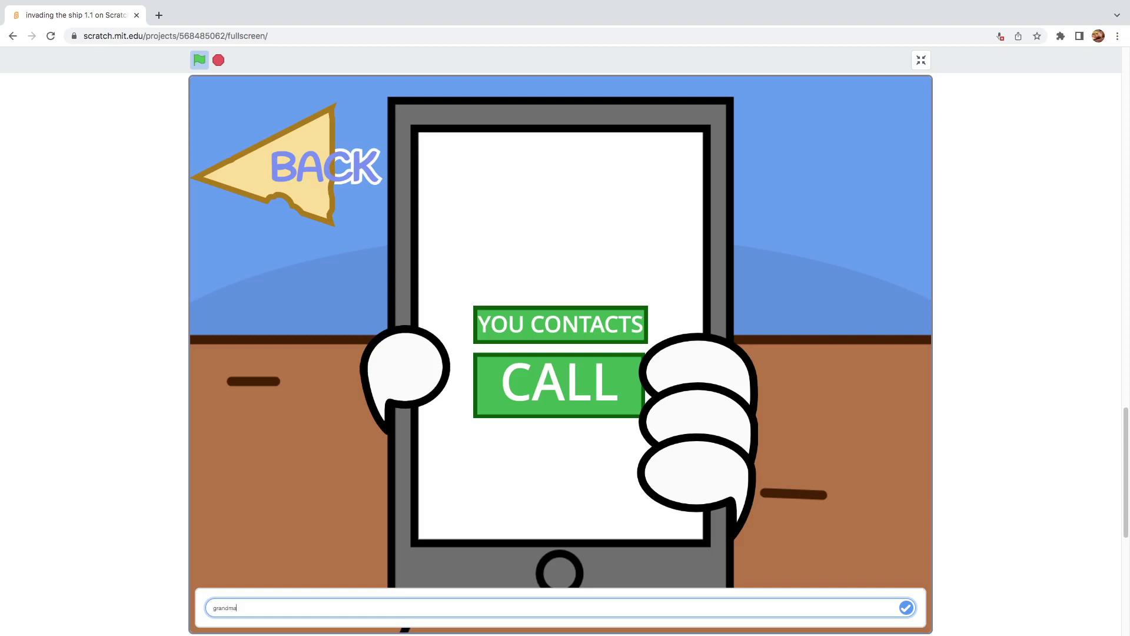
pyautogui.write("12'3")
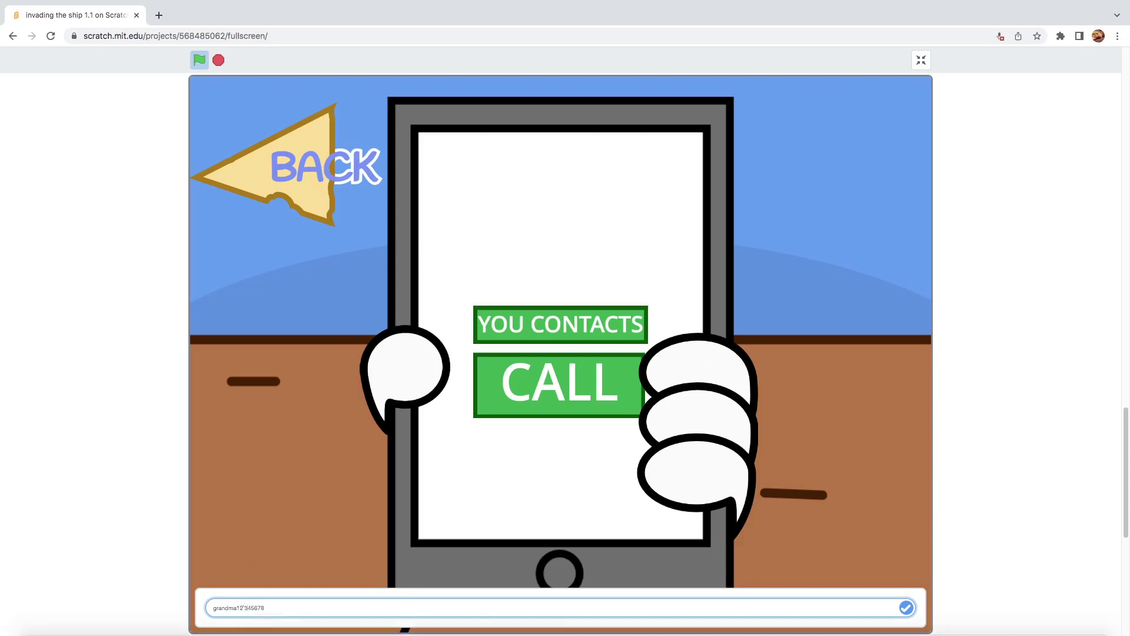
pyautogui.moveTo(276, 629)
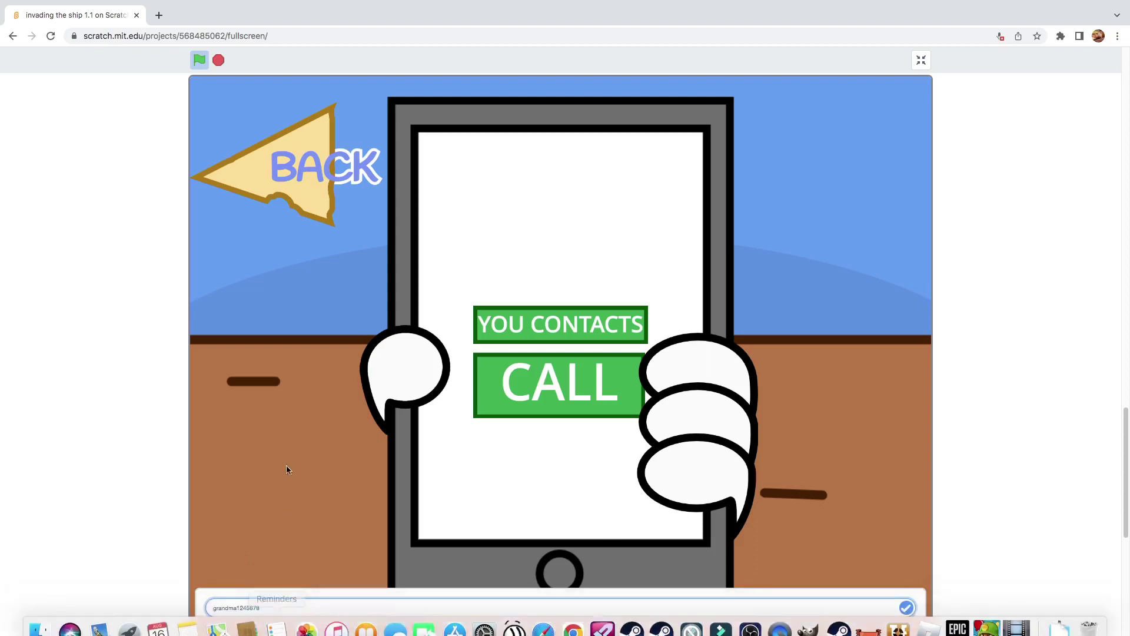
pyautogui.click(556, 425)
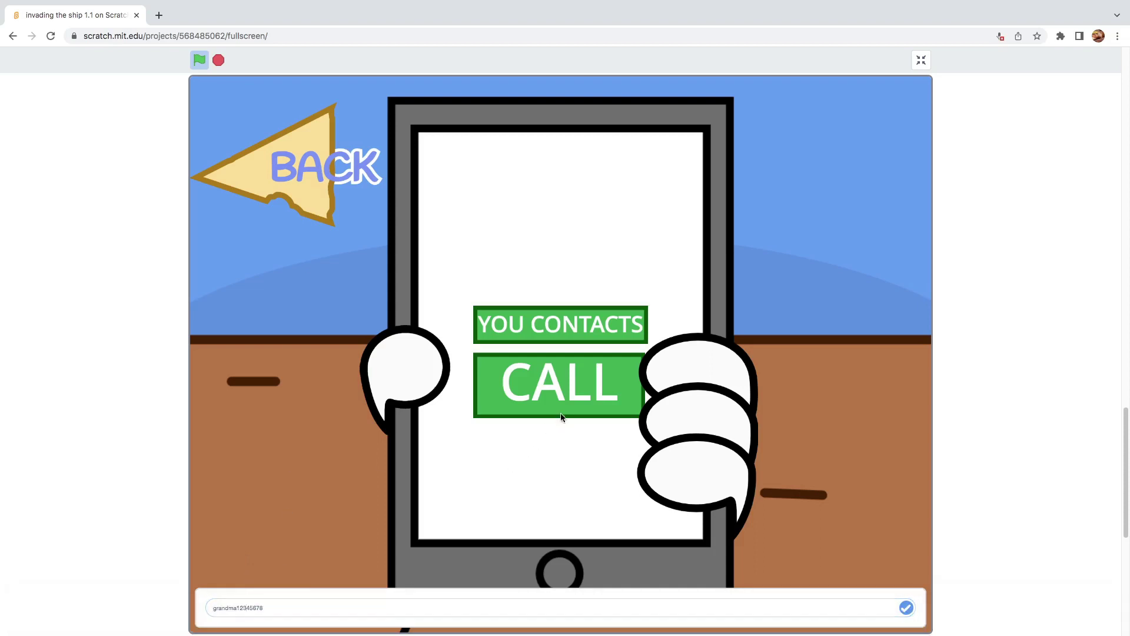
pyautogui.click(907, 608)
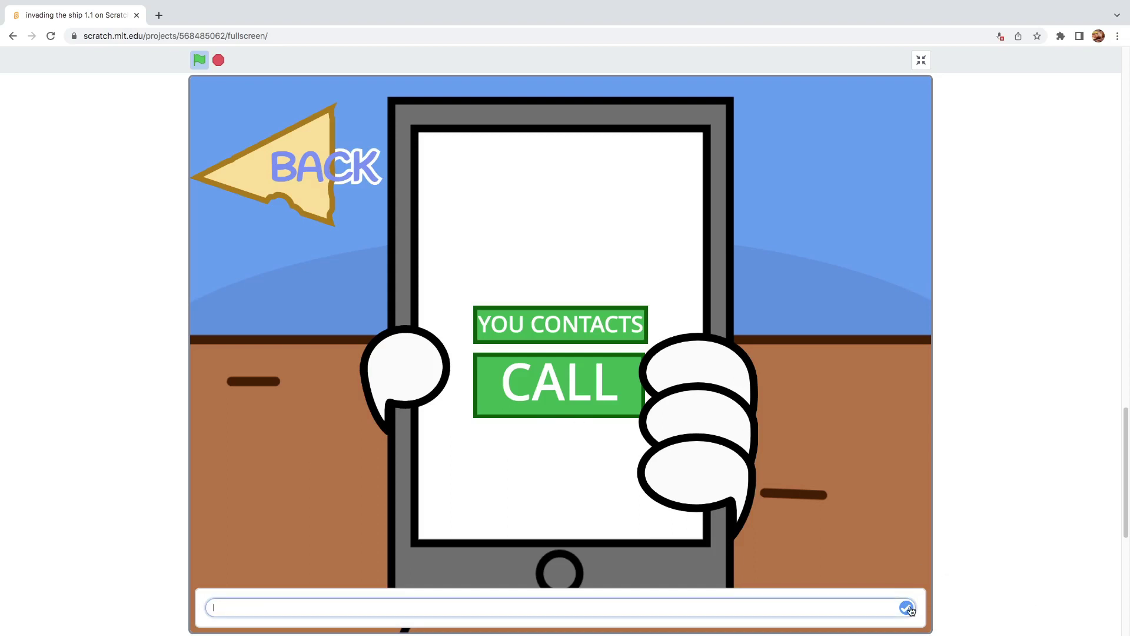
pyautogui.click(607, 392)
pyautogui.click(495, 324)
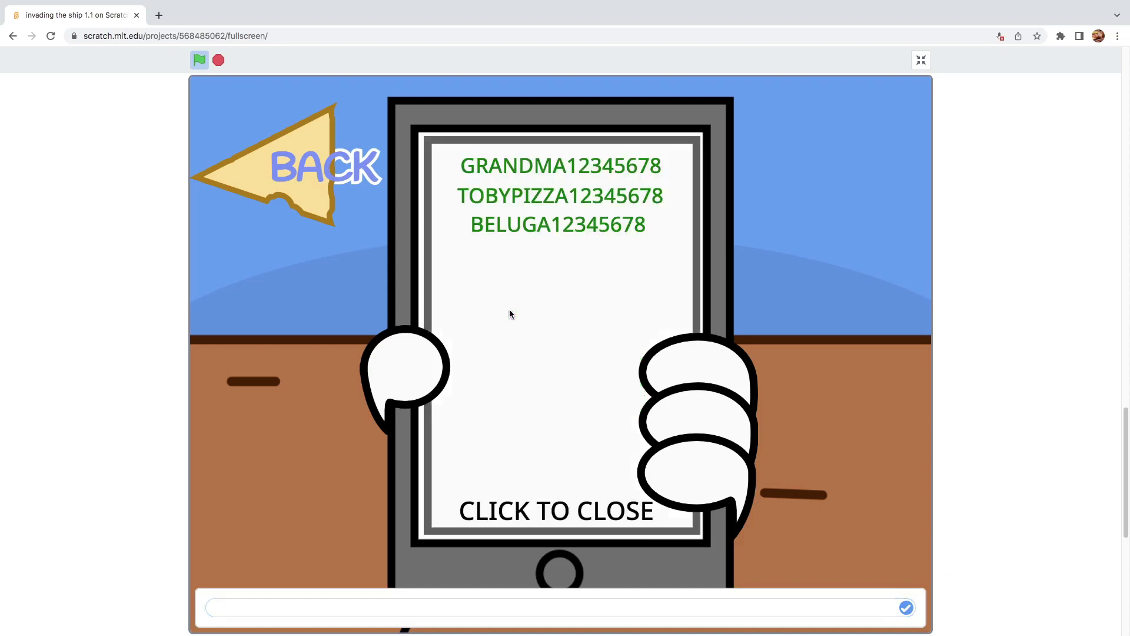
pyautogui.click(398, 609)
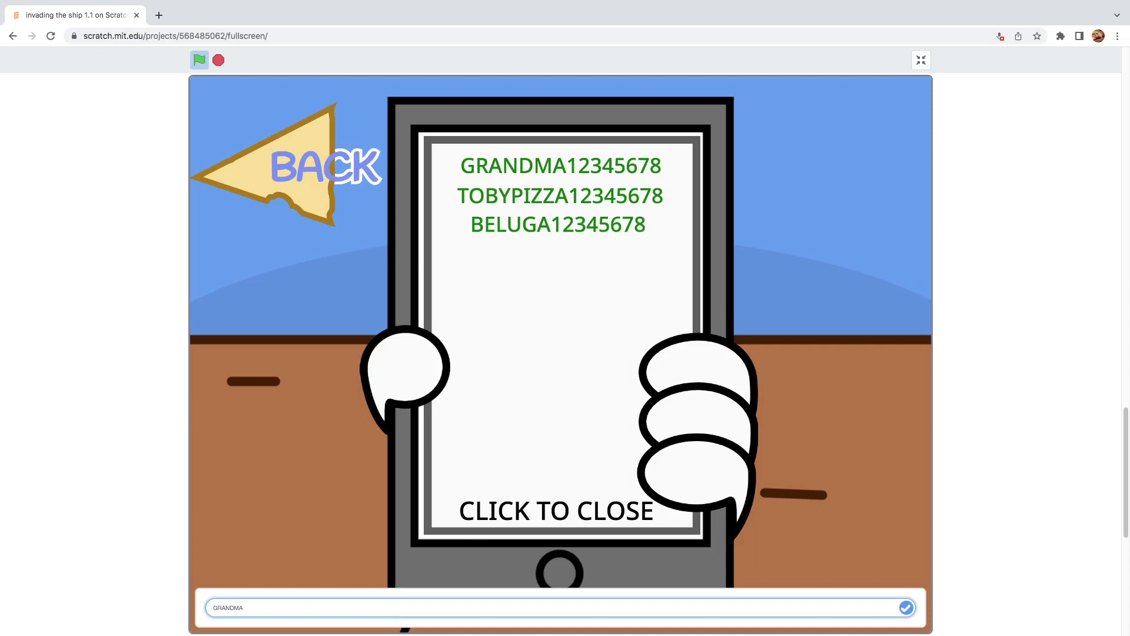
pyautogui.write('45678')
pyautogui.click(906, 608)
# Review the contacts list again and resubmit GRANDMA12345678 as the number to call.
pyautogui.click(598, 232)
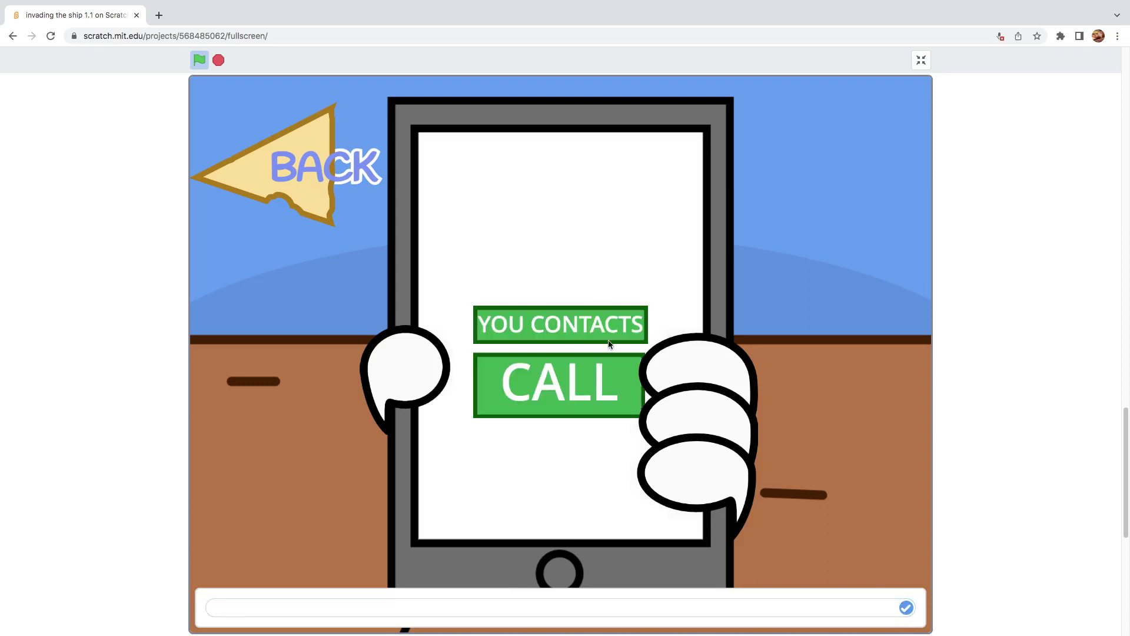
pyautogui.click(582, 322)
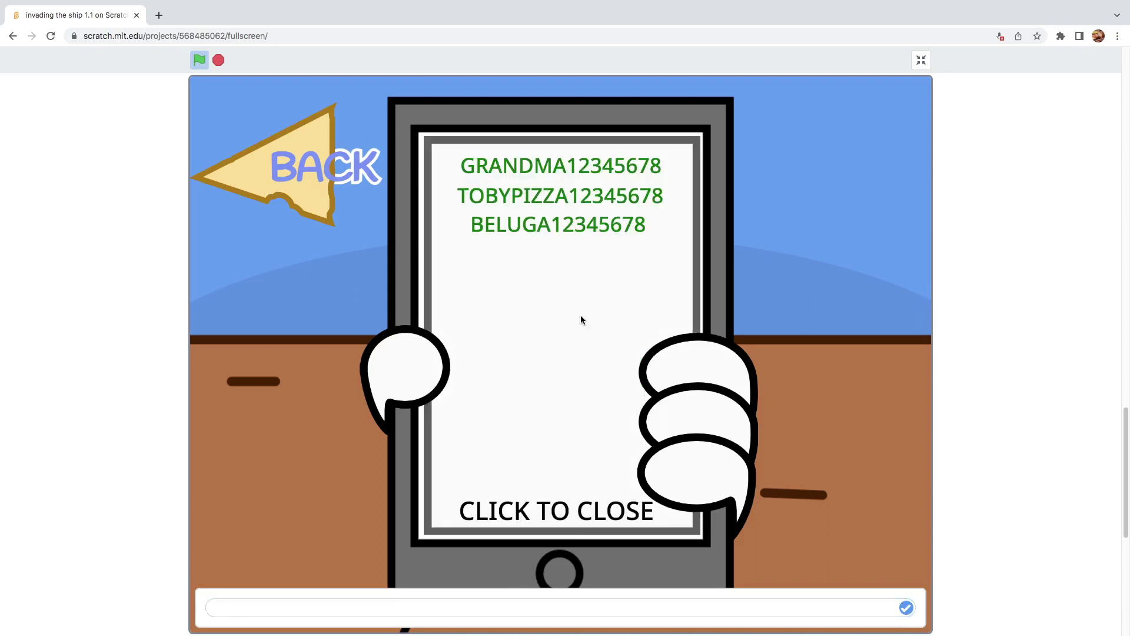
pyautogui.click(607, 163)
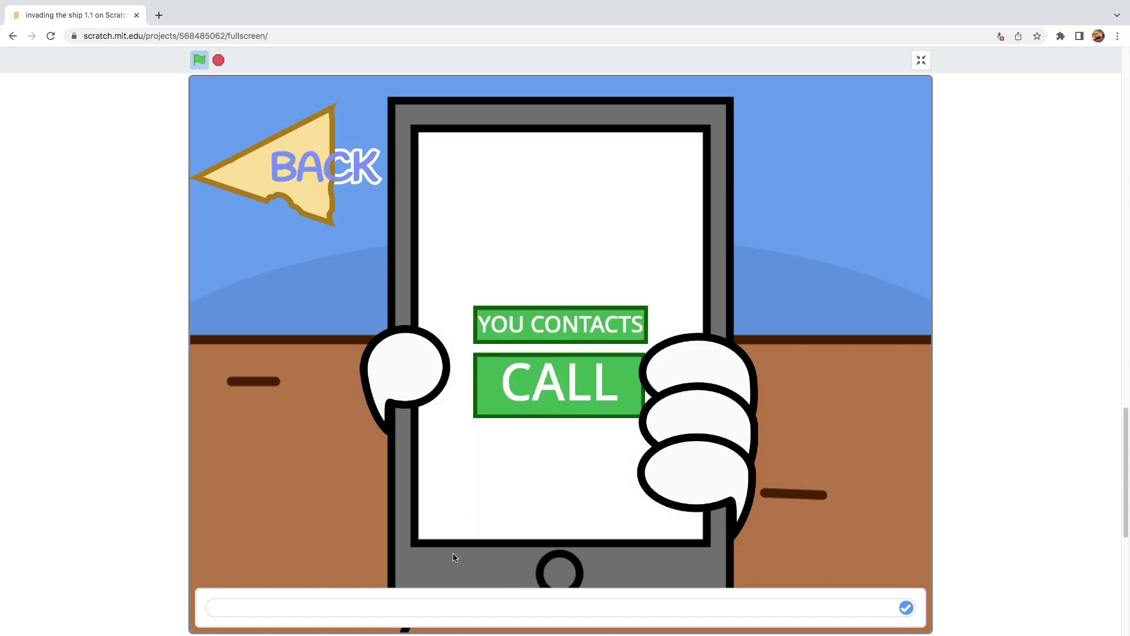
pyautogui.click(450, 608)
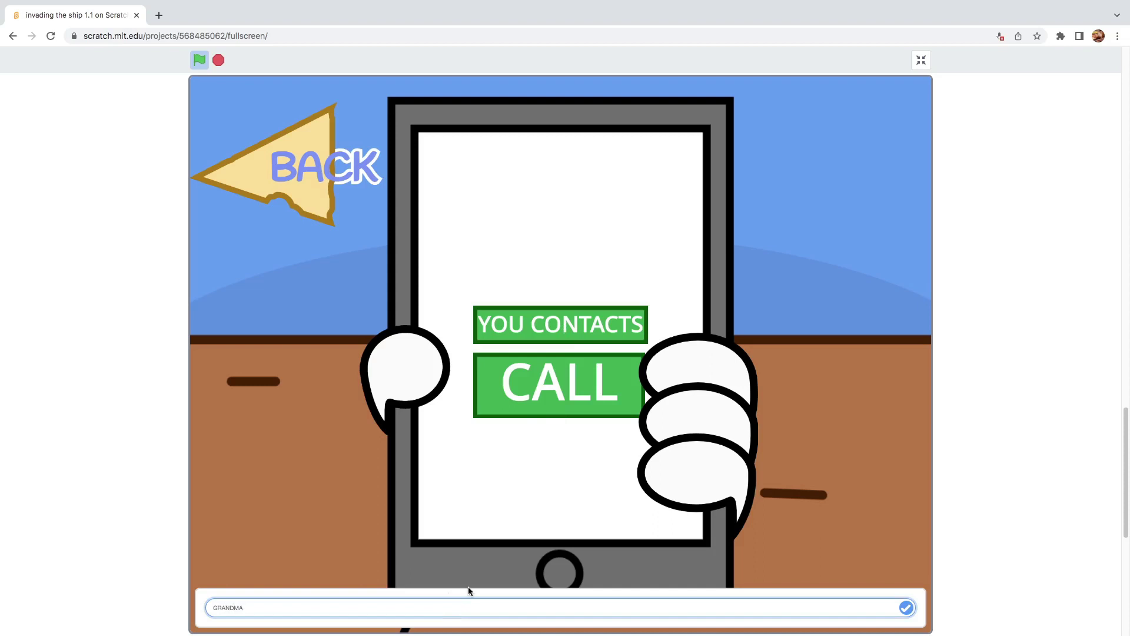
pyautogui.write('2345678')
pyautogui.click(568, 404)
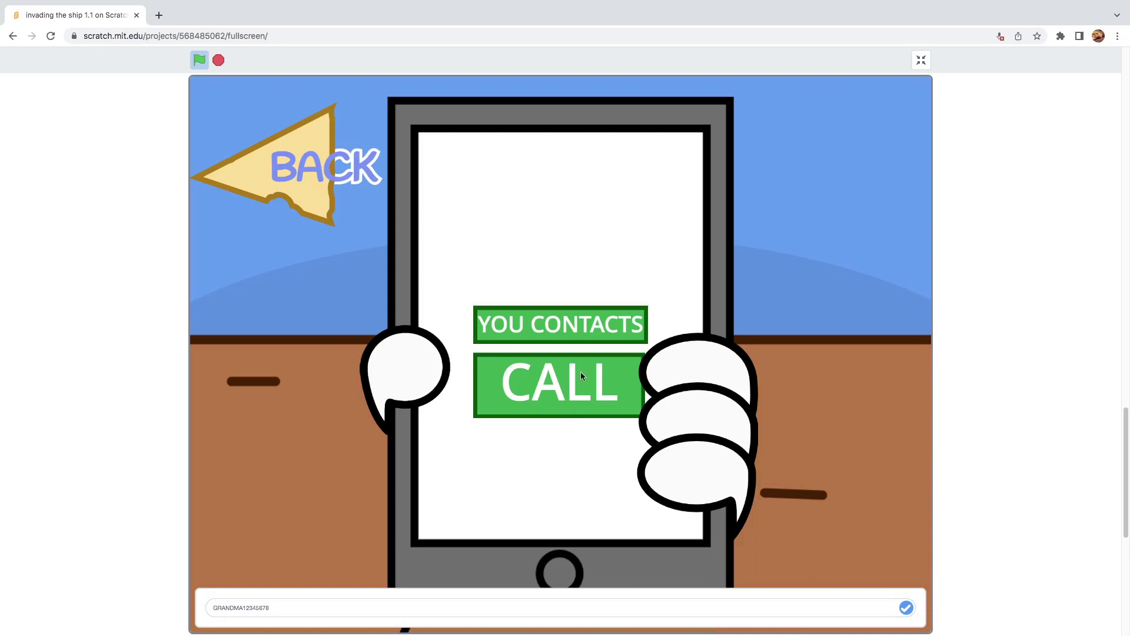
pyautogui.click(578, 378)
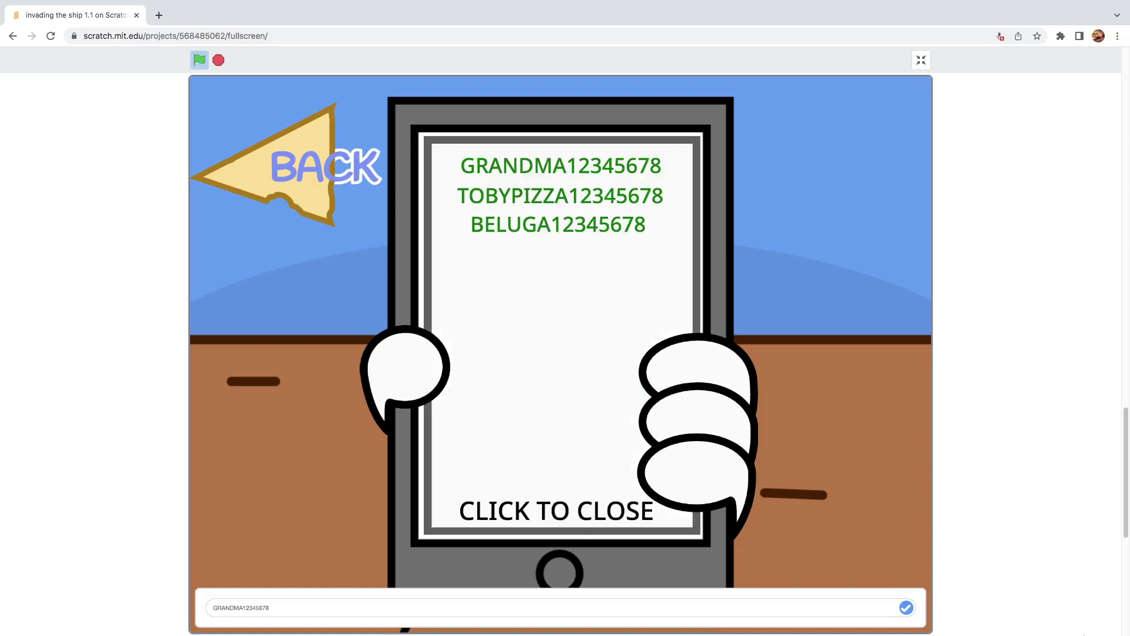
pyautogui.click(595, 393)
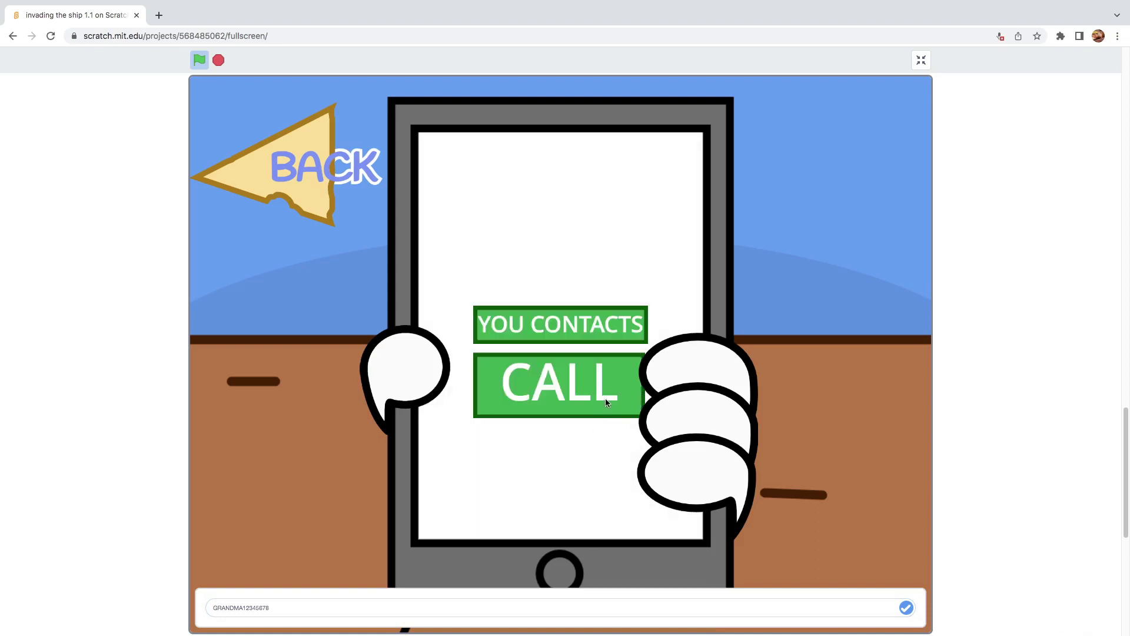
pyautogui.click(907, 607)
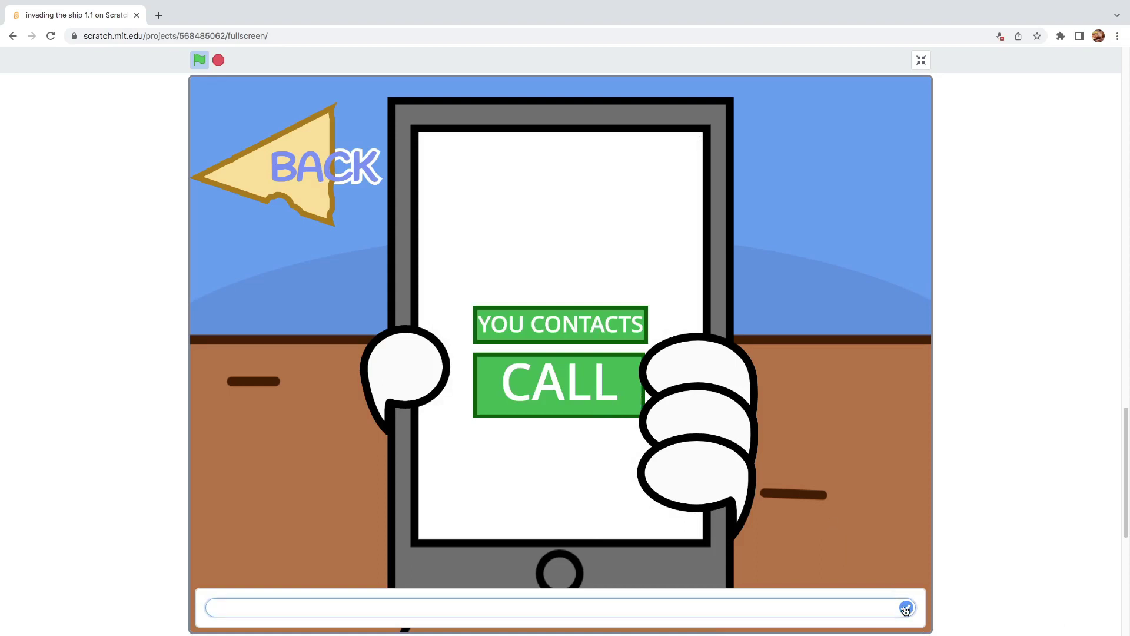
# Leave the phone and jump to the ship level from the level map.
pyautogui.click(335, 173)
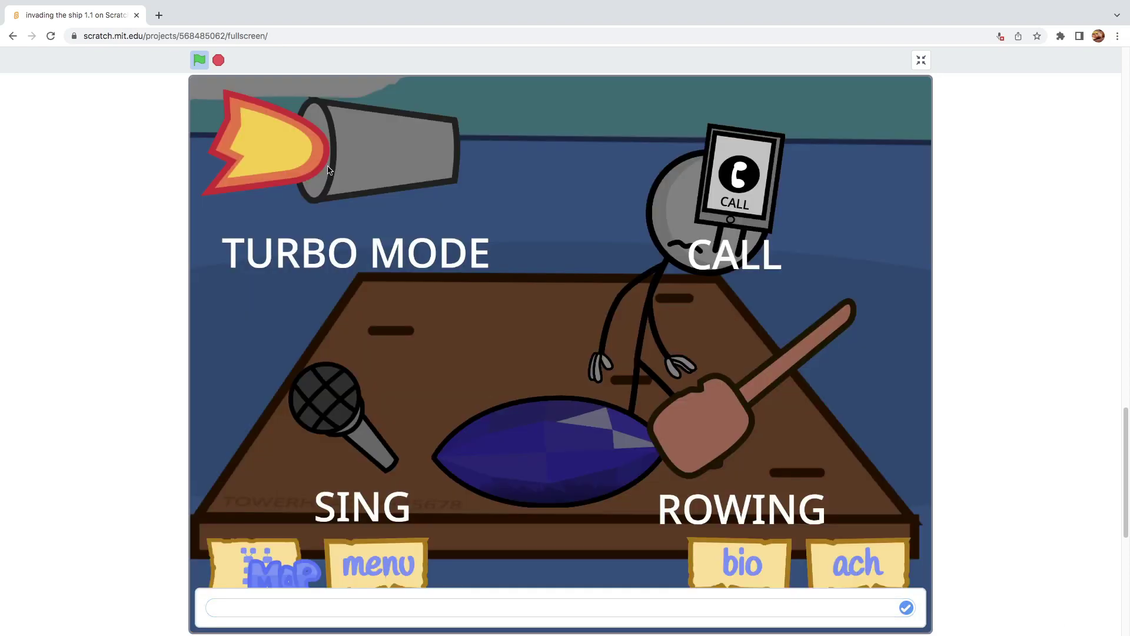
pyautogui.click(269, 559)
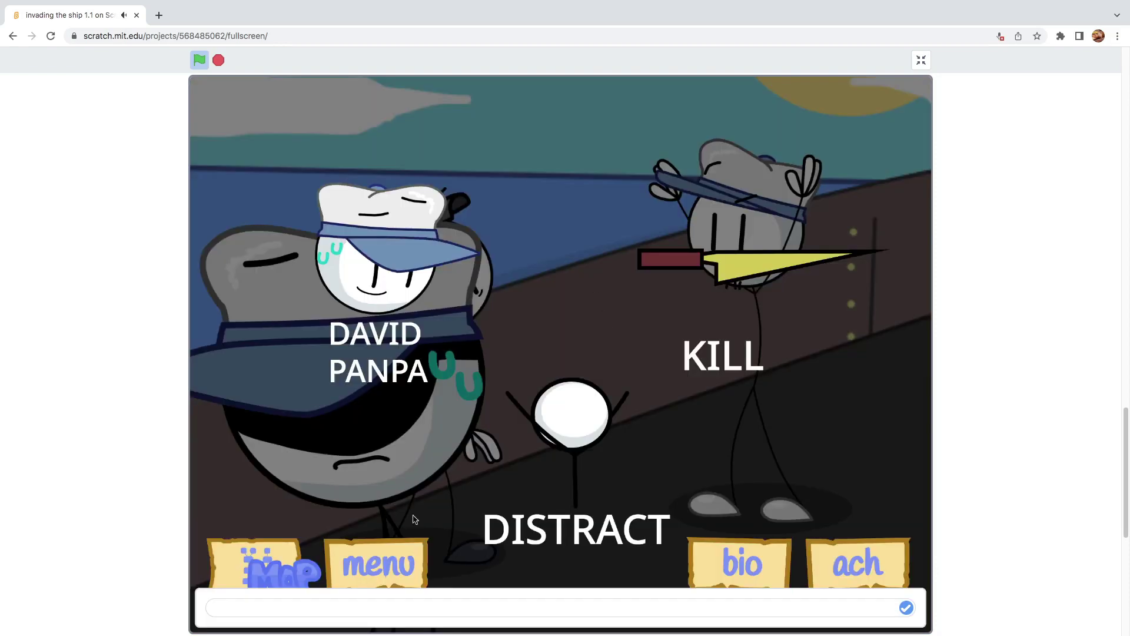
pyautogui.click(287, 555)
pyautogui.click(588, 475)
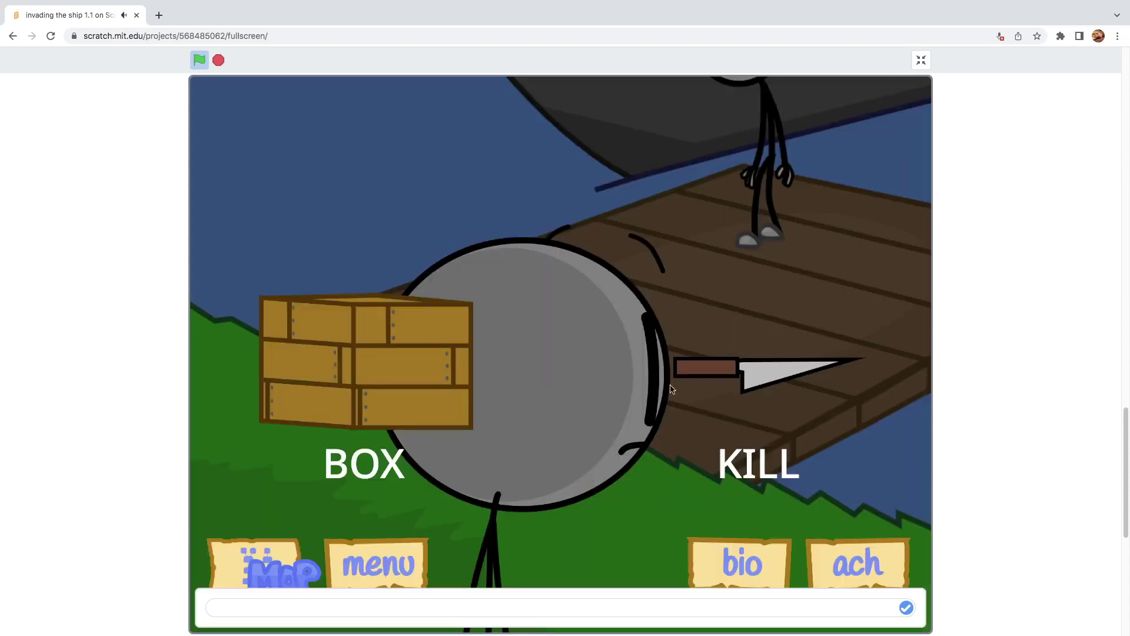
# Play the BOX/KILL and Panpa guard choices until 'The Panpa Family Is Complete' fails.
pyautogui.click(723, 372)
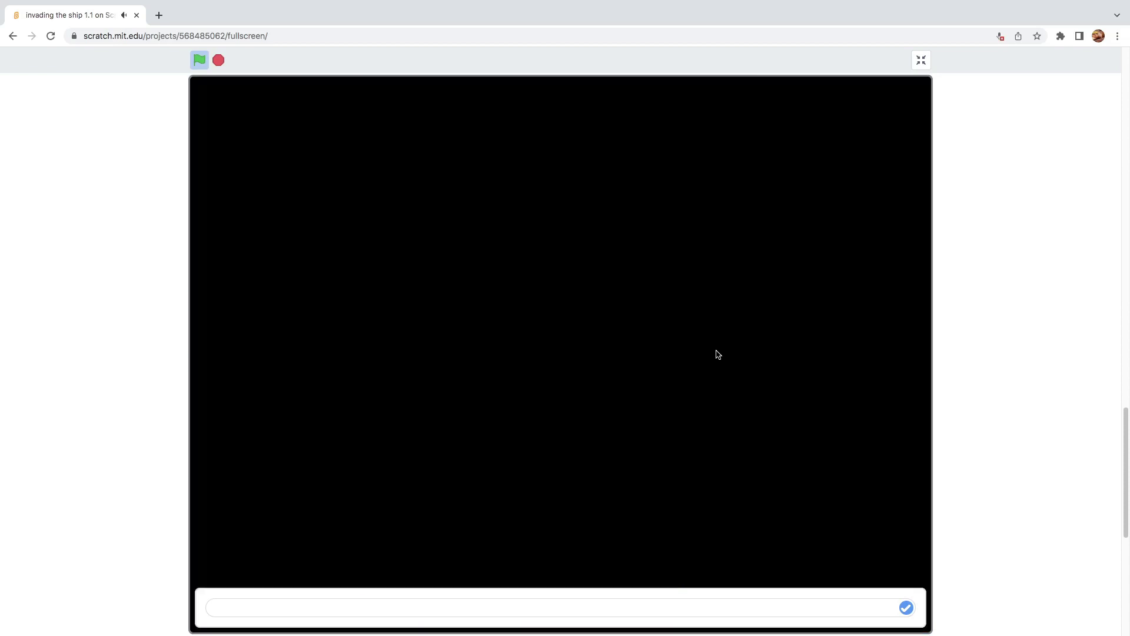
pyautogui.rightClick(718, 354)
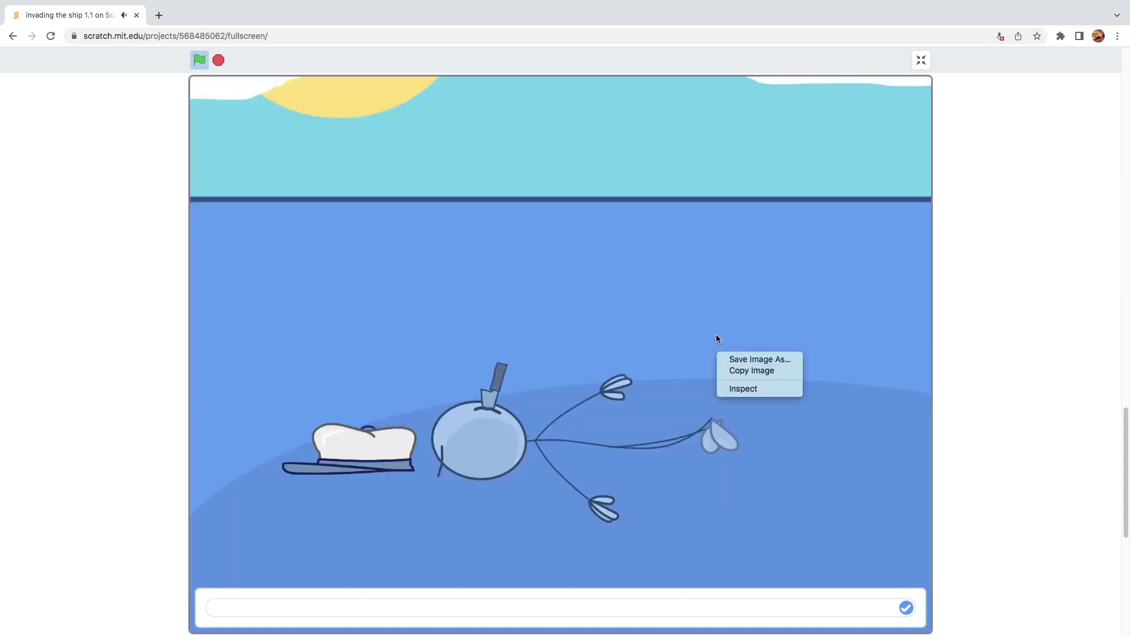
pyautogui.click(554, 294)
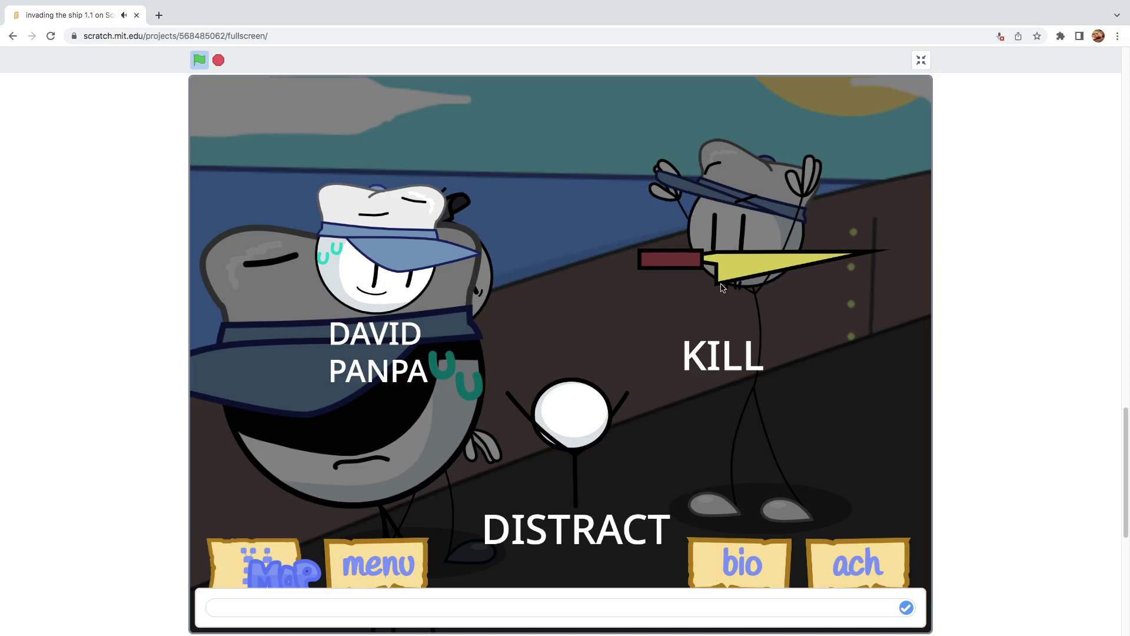
pyautogui.click(416, 264)
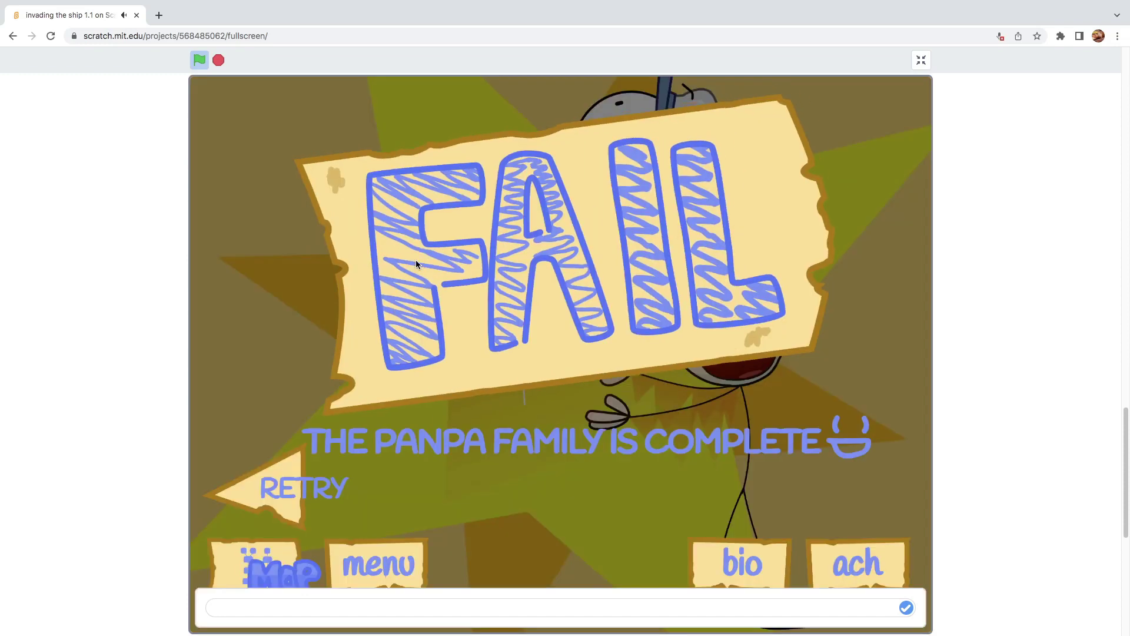
# Retry the choice scenes, choosing KILL on the guards and in the corridor, then leave the fail screen.
pyautogui.click(272, 496)
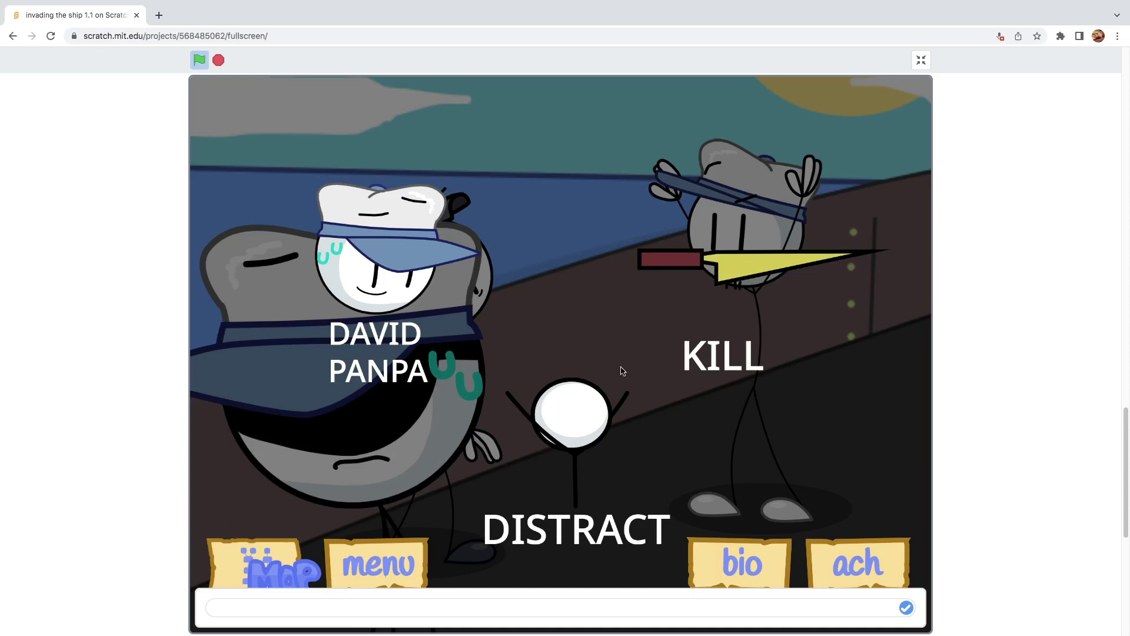
pyautogui.click(583, 439)
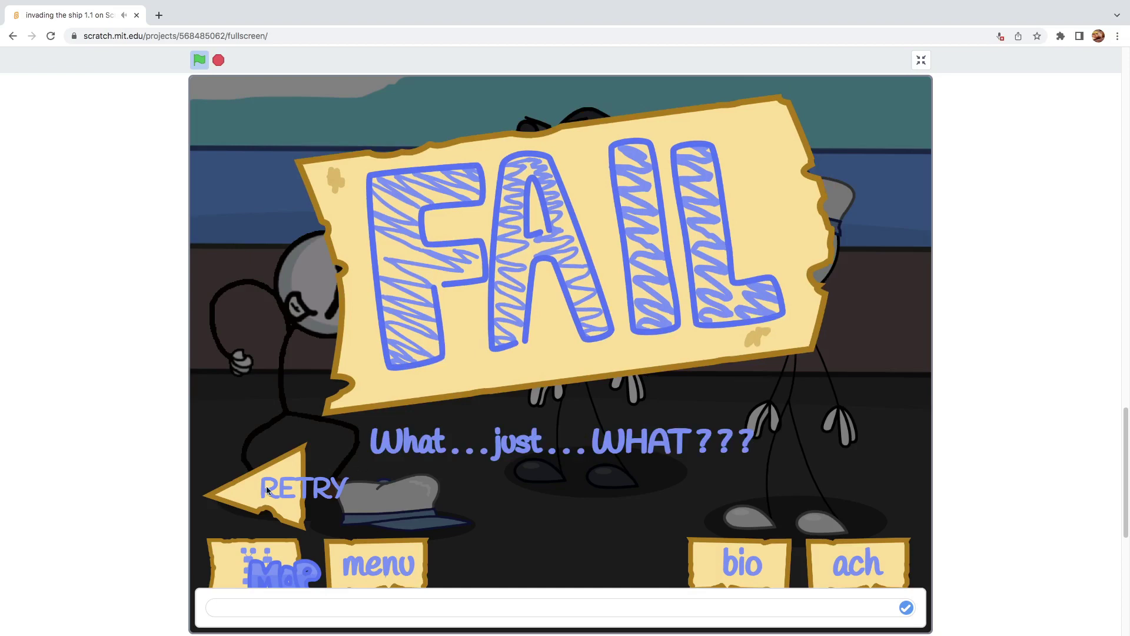
pyautogui.click(309, 477)
pyautogui.click(765, 283)
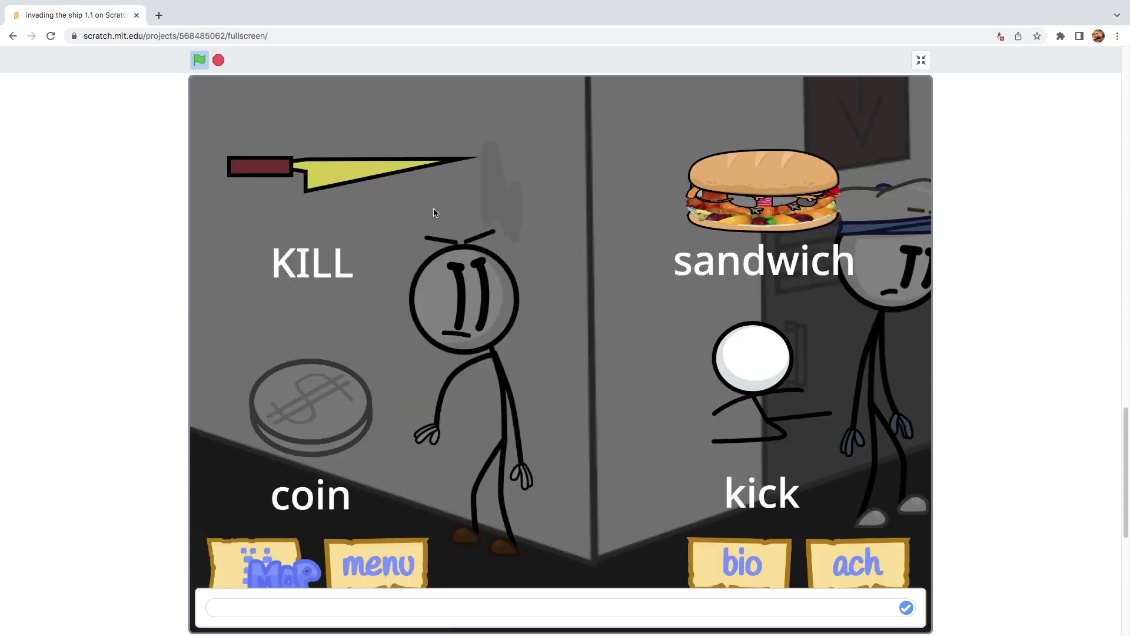
pyautogui.click(374, 187)
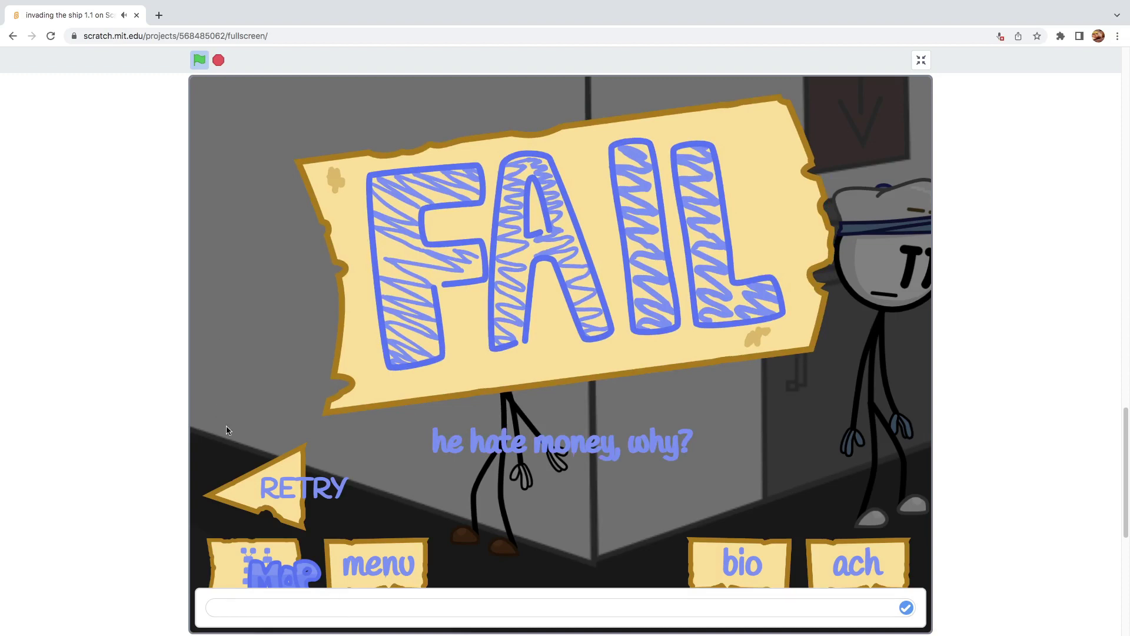
pyautogui.click(257, 473)
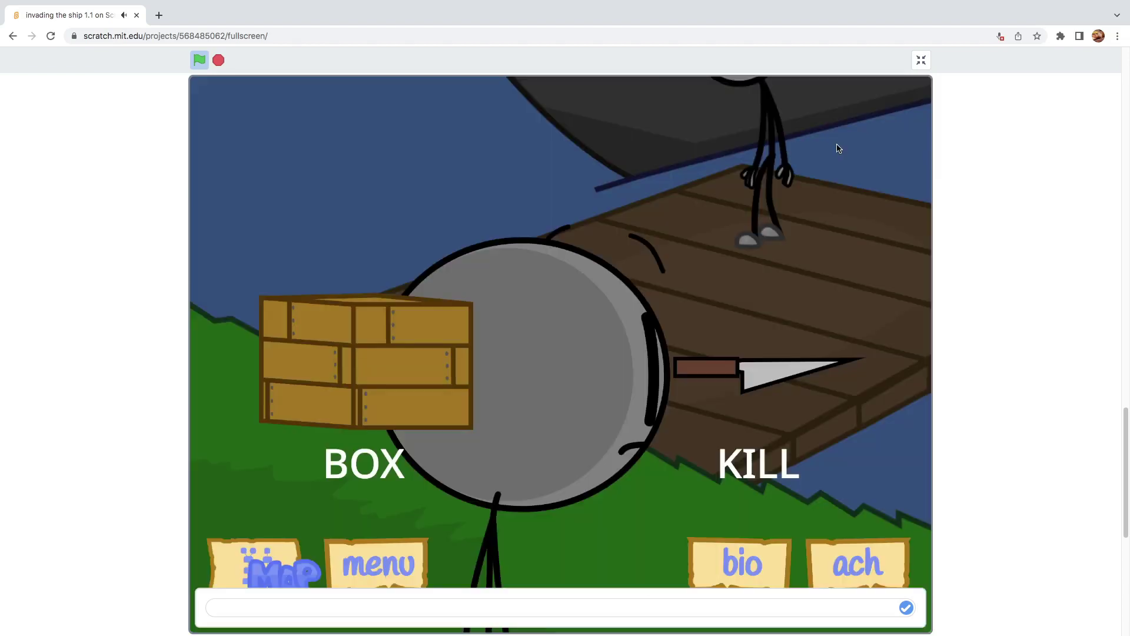
# Jump to a later level, kick the guard, retry after failing, then choose the sandwich.
pyautogui.click(282, 570)
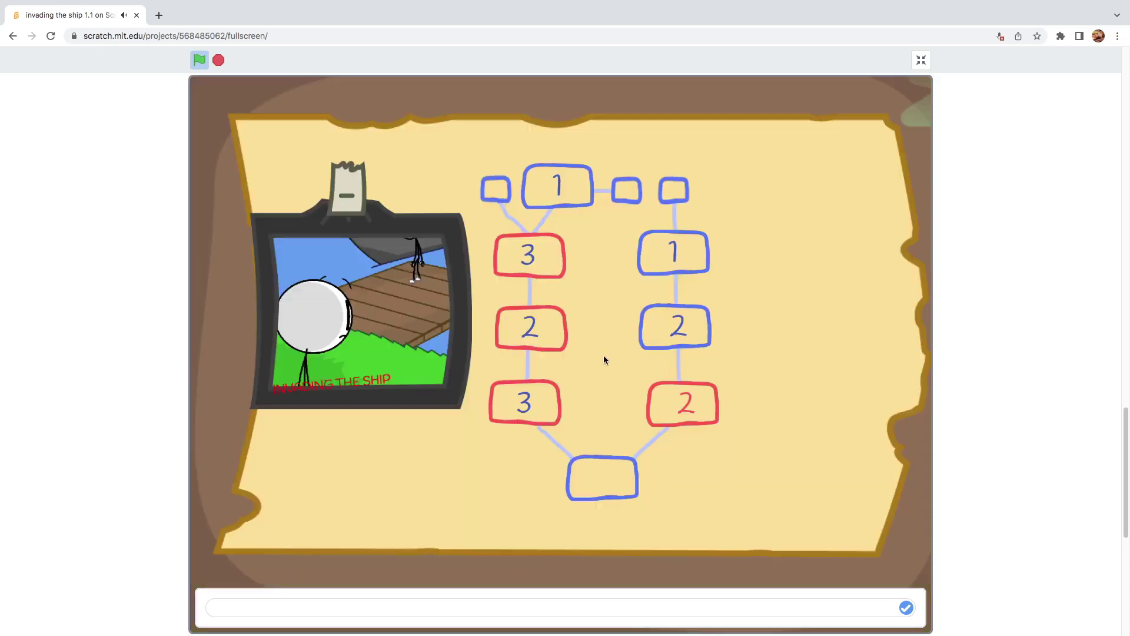
pyautogui.click(661, 333)
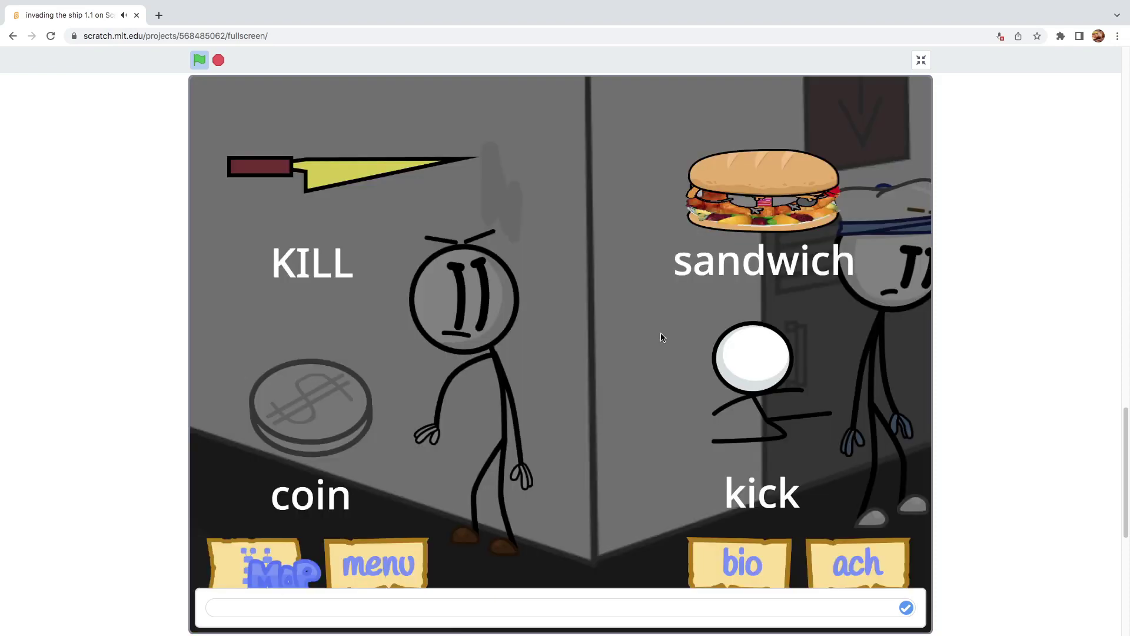
pyautogui.click(729, 362)
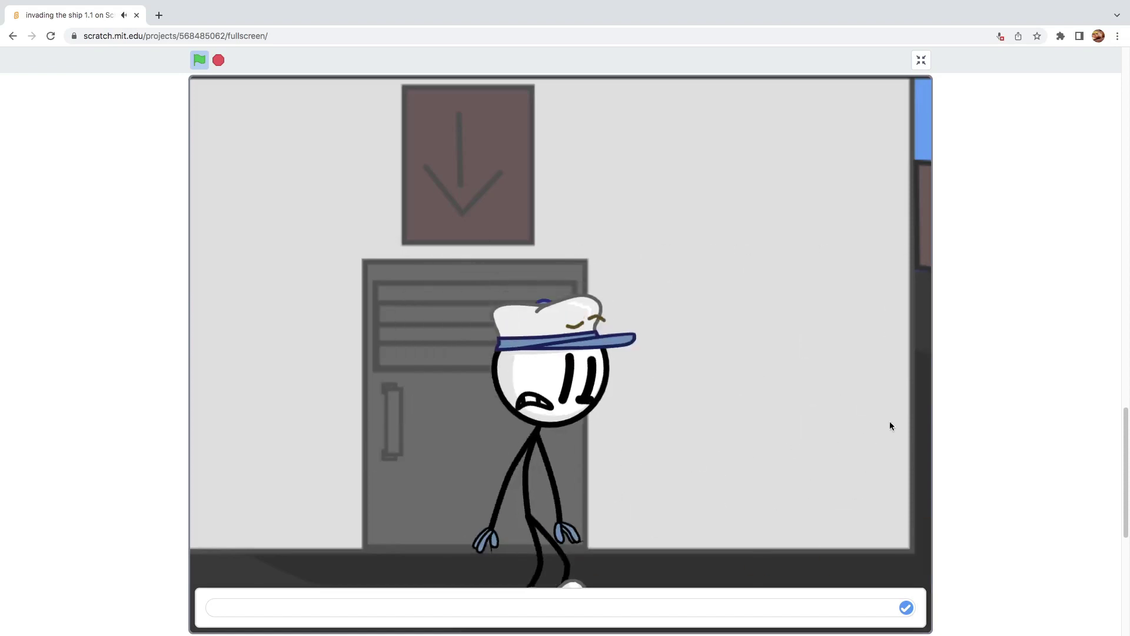
pyautogui.click(807, 601)
pyautogui.rightClick(806, 602)
pyautogui.click(743, 609)
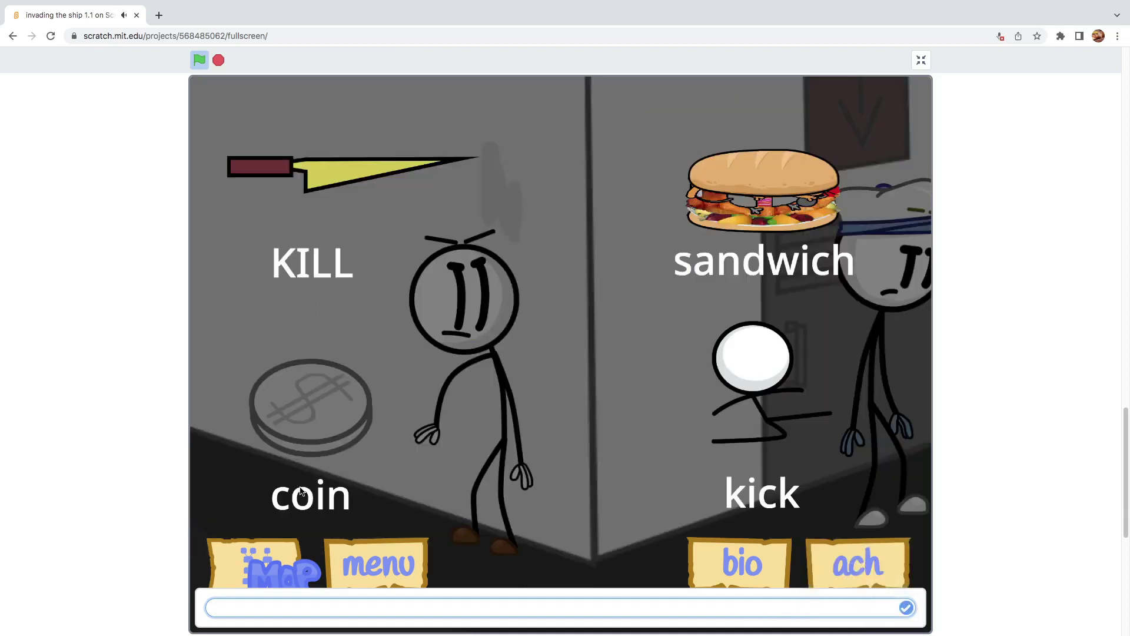
pyautogui.click(735, 228)
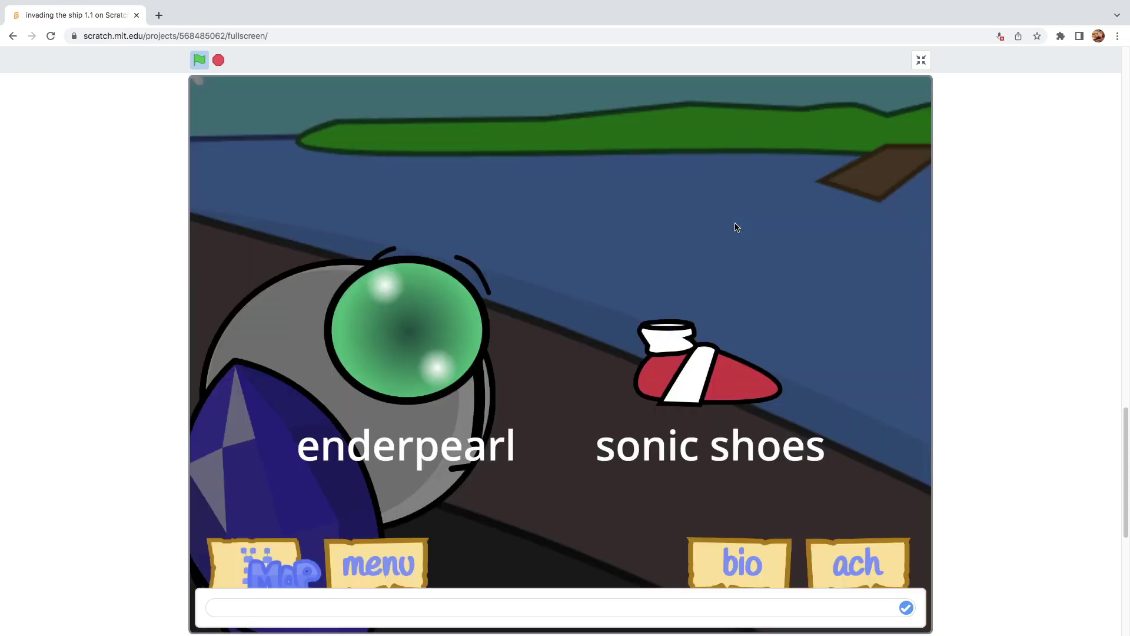
# Fail with the sonic shoes, retry, take the enderpearl for ENDER END, then skip the intro.
pyautogui.click(686, 350)
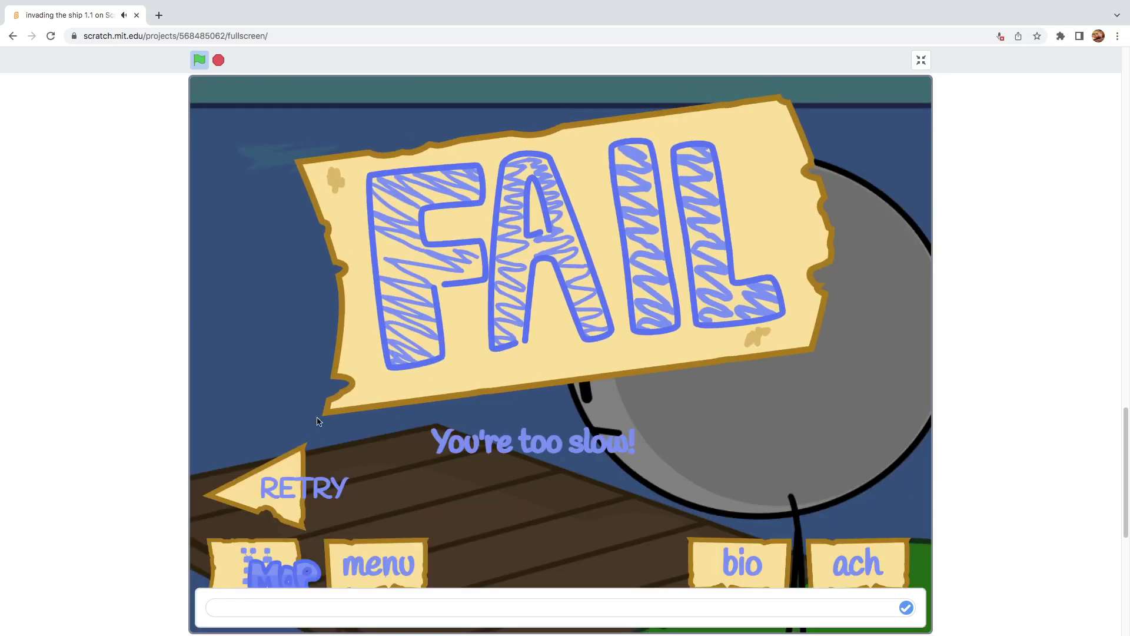
pyautogui.click(318, 492)
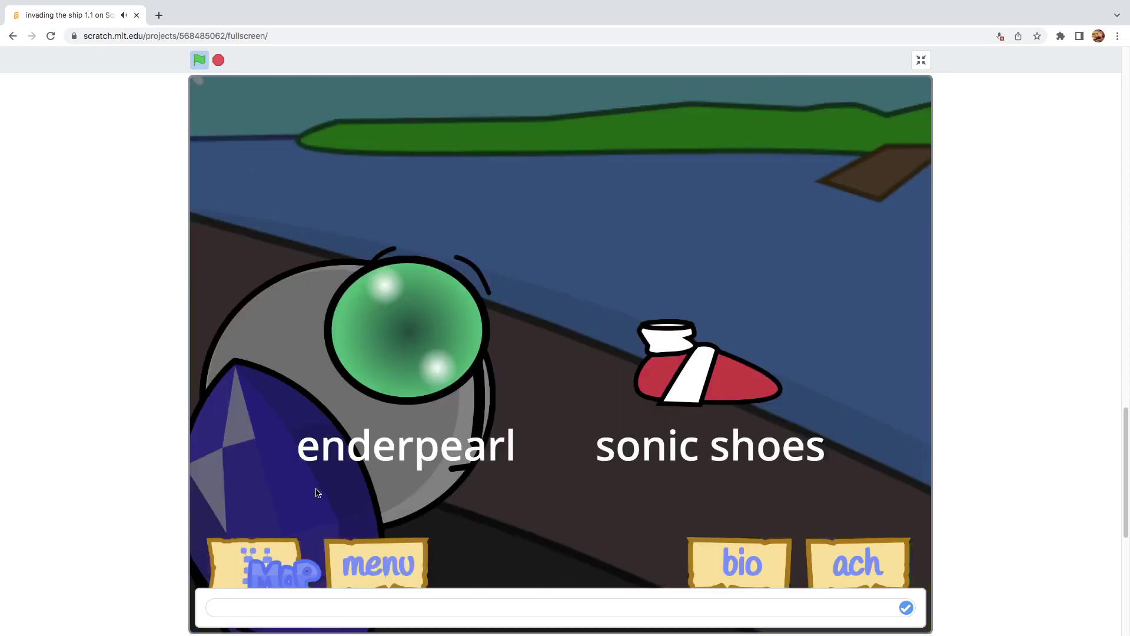
pyautogui.click(389, 393)
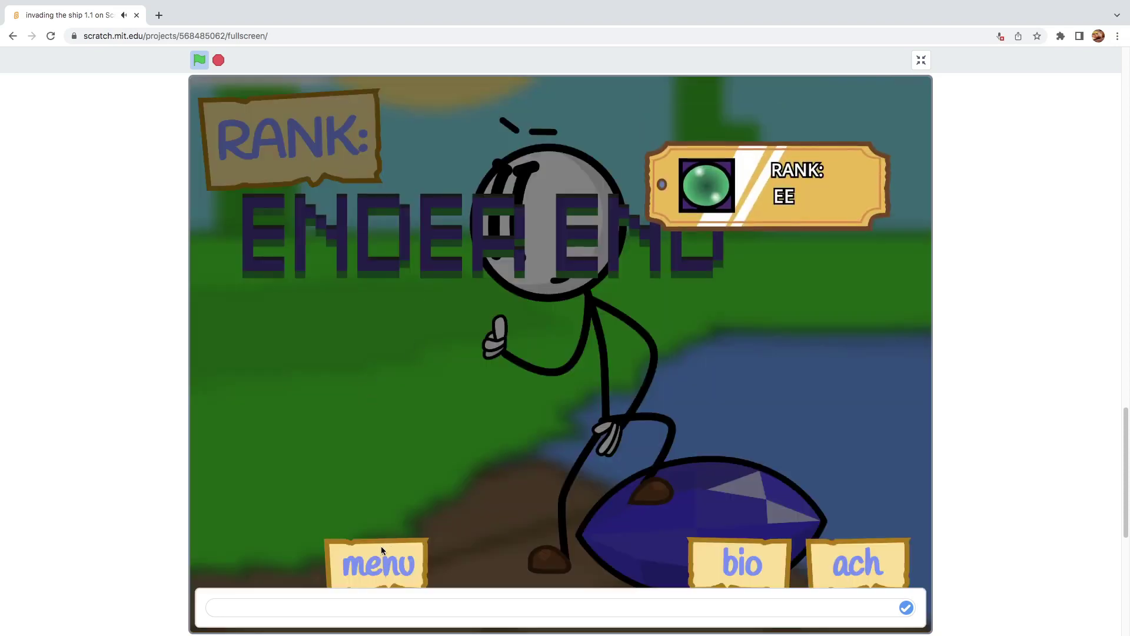
pyautogui.click(381, 546)
pyautogui.click(484, 495)
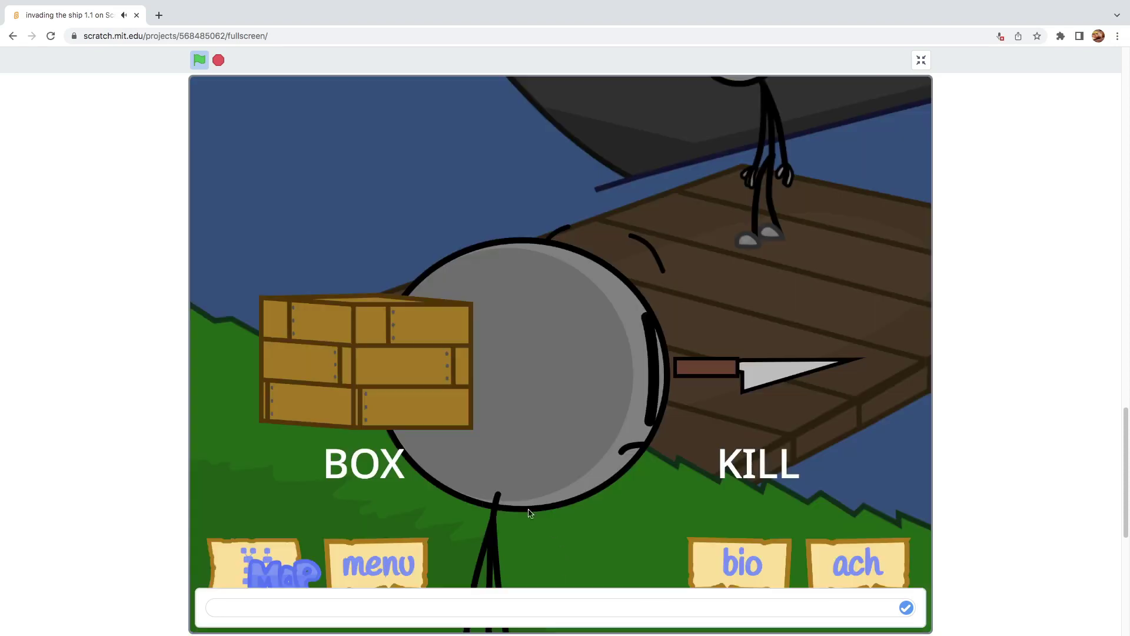
# Jump to the phone level and view the in-game phone's contact list.
pyautogui.click(270, 556)
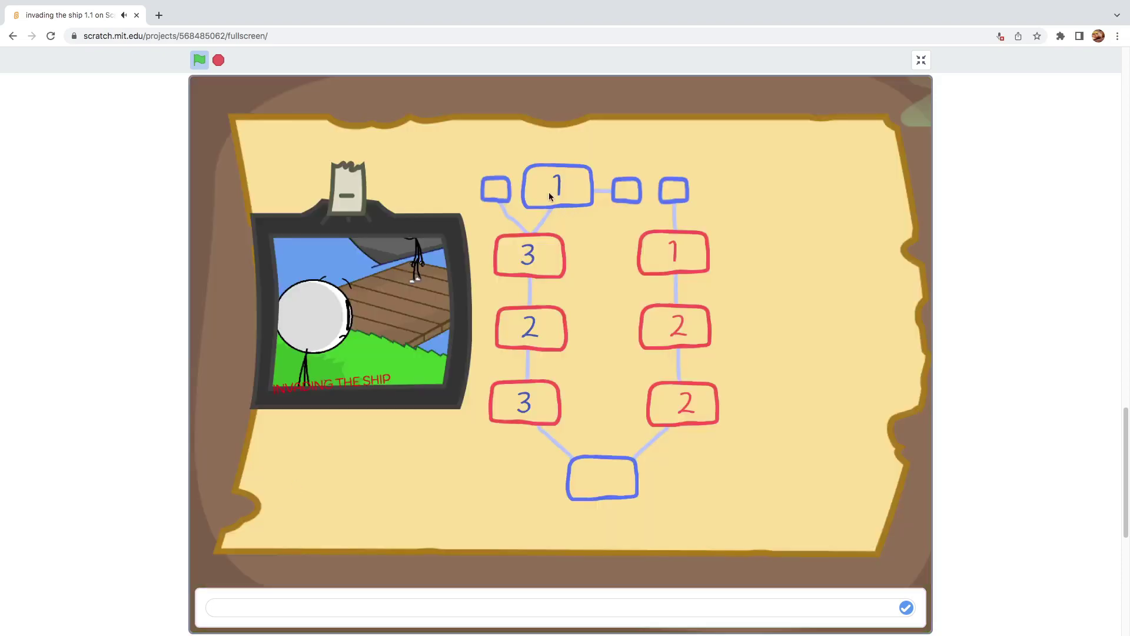
pyautogui.click(531, 255)
pyautogui.click(708, 185)
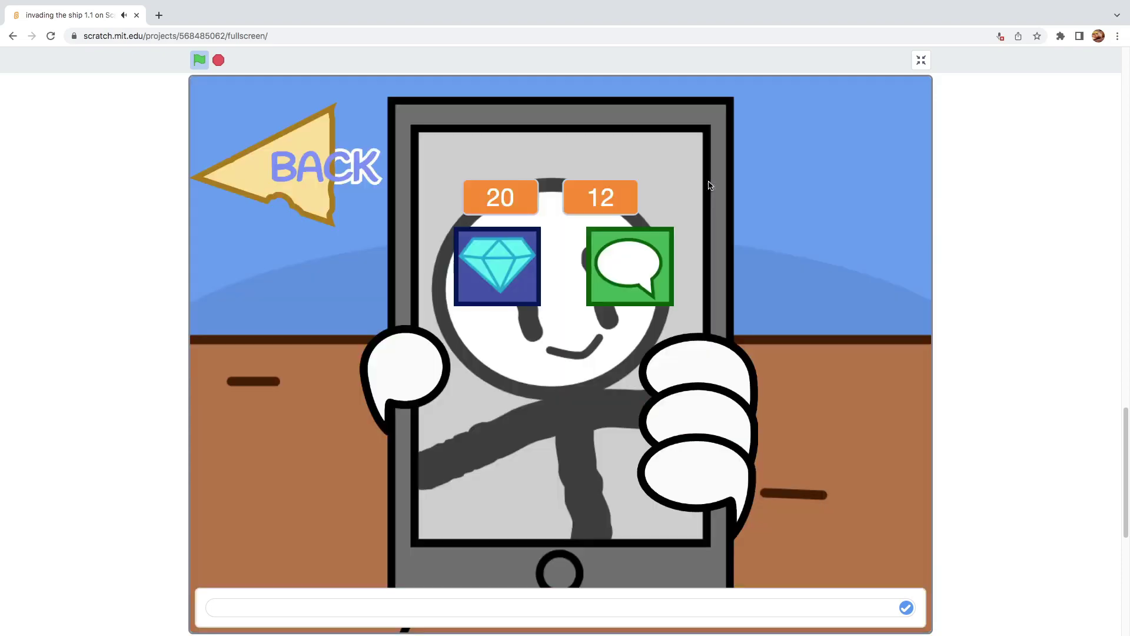
pyautogui.click(601, 277)
pyautogui.click(589, 321)
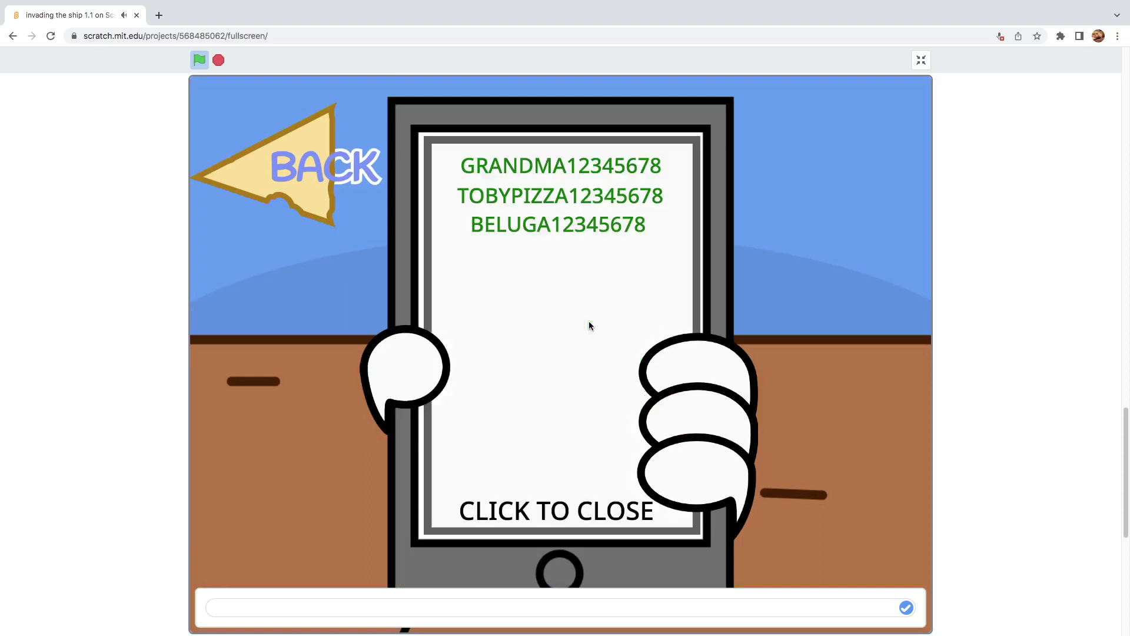
# Try entering numbers while opening and closing the contact list.
pyautogui.click(342, 612)
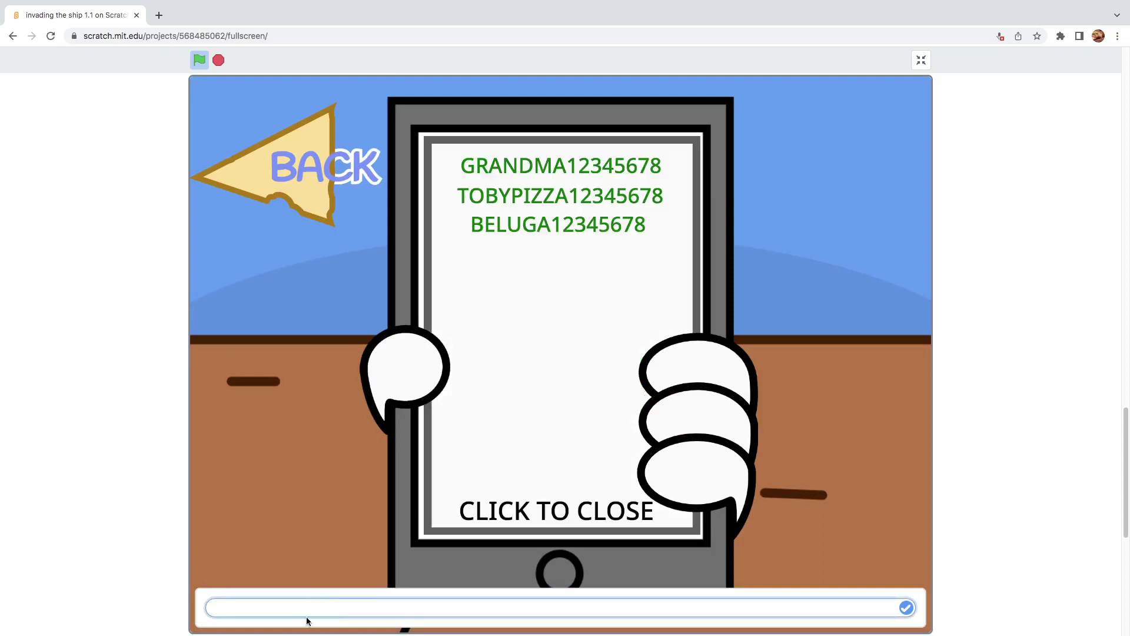
pyautogui.click(570, 521)
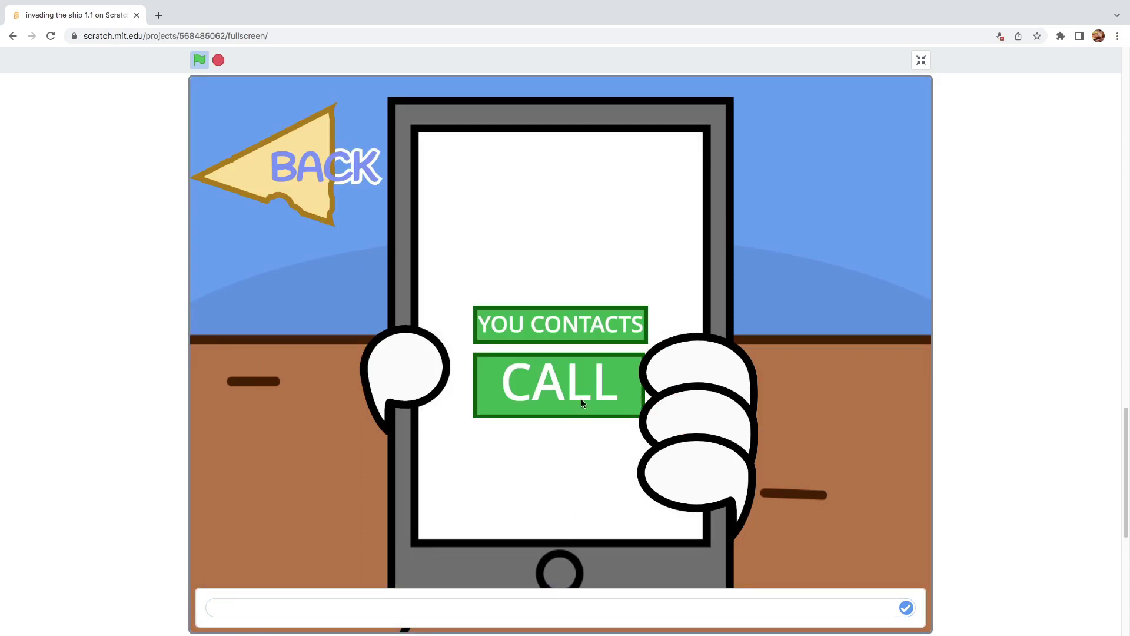
pyautogui.click(447, 602)
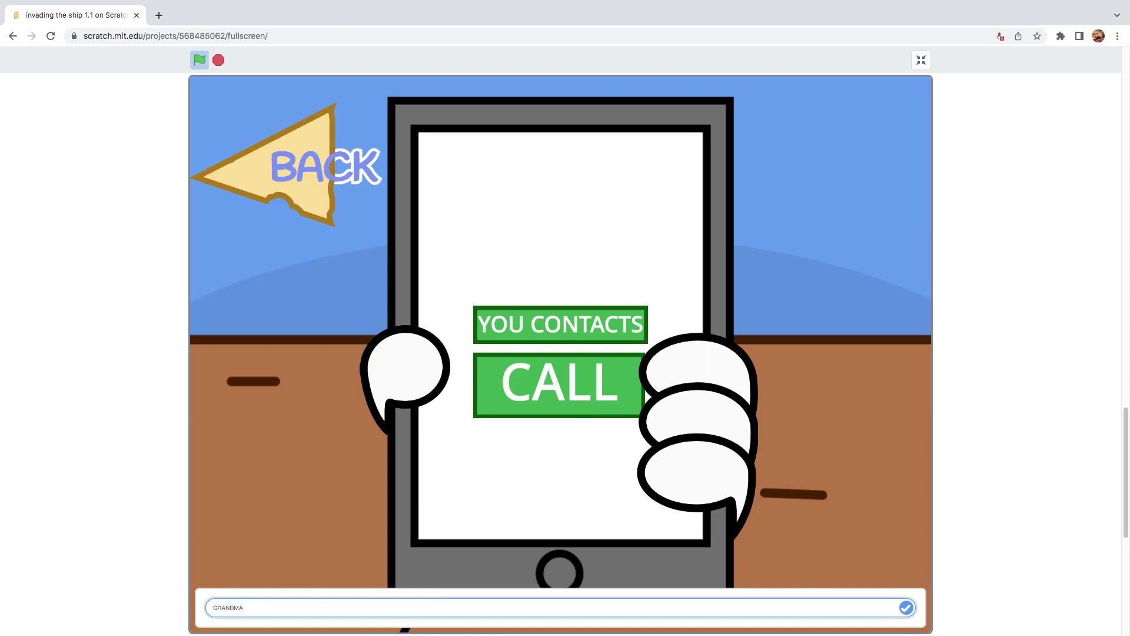
pyautogui.write('2345678')
pyautogui.click(597, 398)
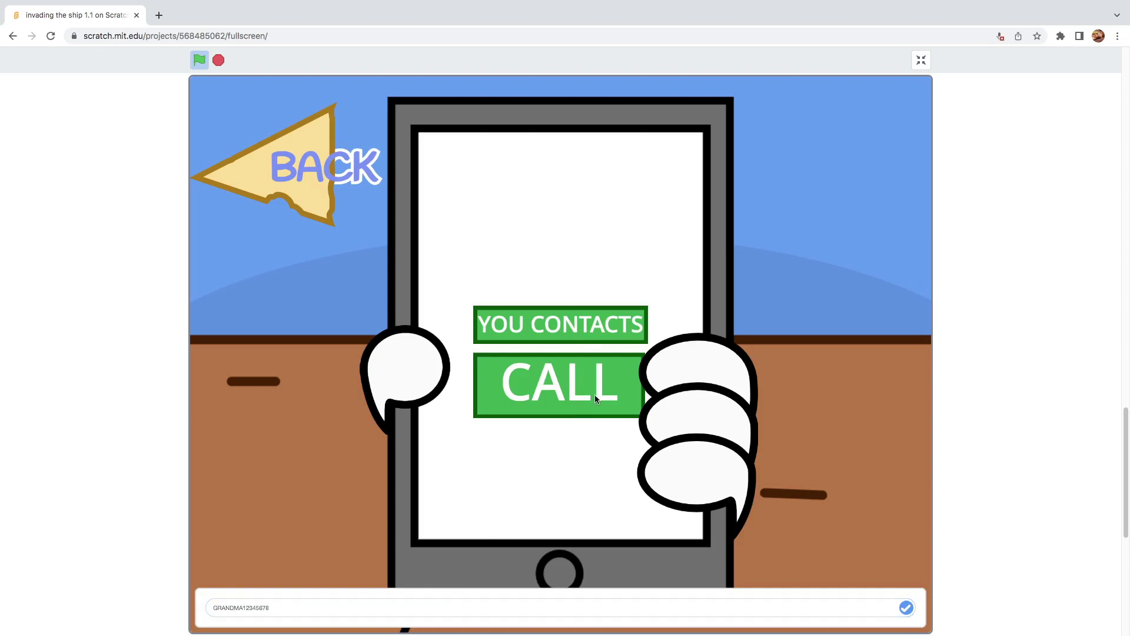
pyautogui.click(600, 327)
pyautogui.click(553, 173)
pyautogui.click(579, 328)
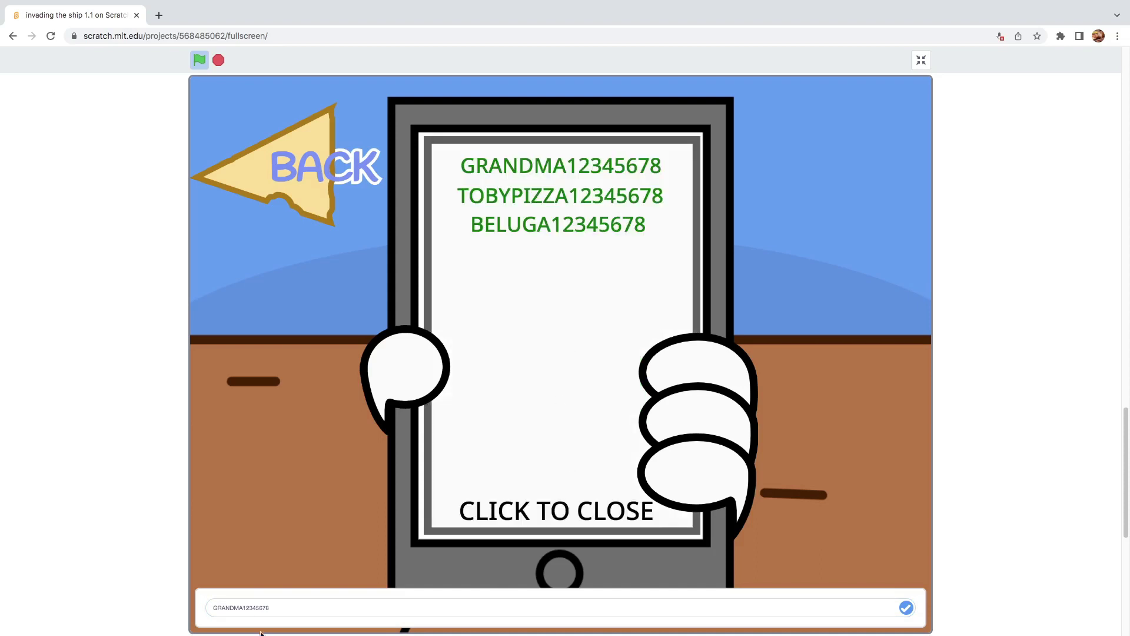
# Submit the number TOWERHEAD12345678, then leave the phone and return to the level map.
pyautogui.click(244, 607)
pyautogui.doubleClick(244, 607)
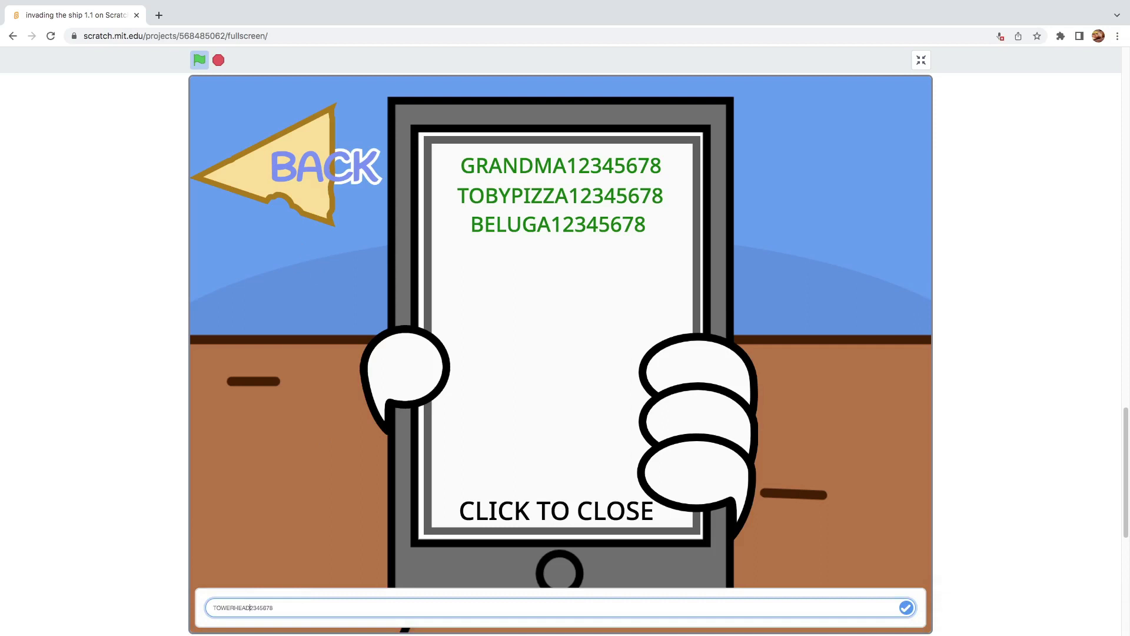
pyautogui.click(903, 607)
pyautogui.click(583, 504)
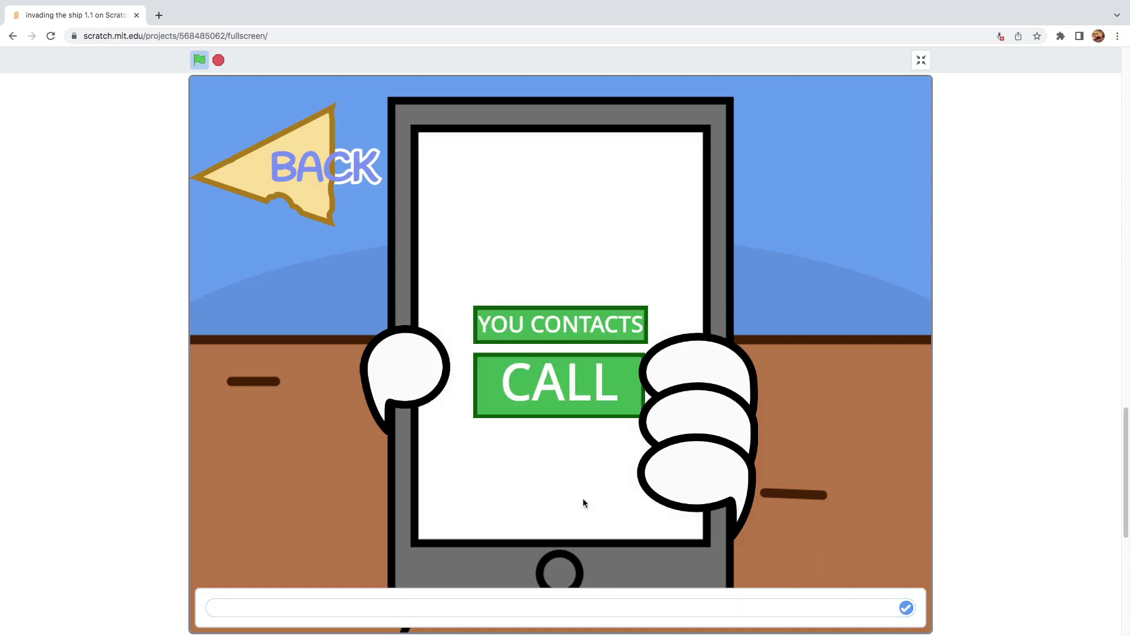
pyautogui.click(309, 176)
pyautogui.click(285, 558)
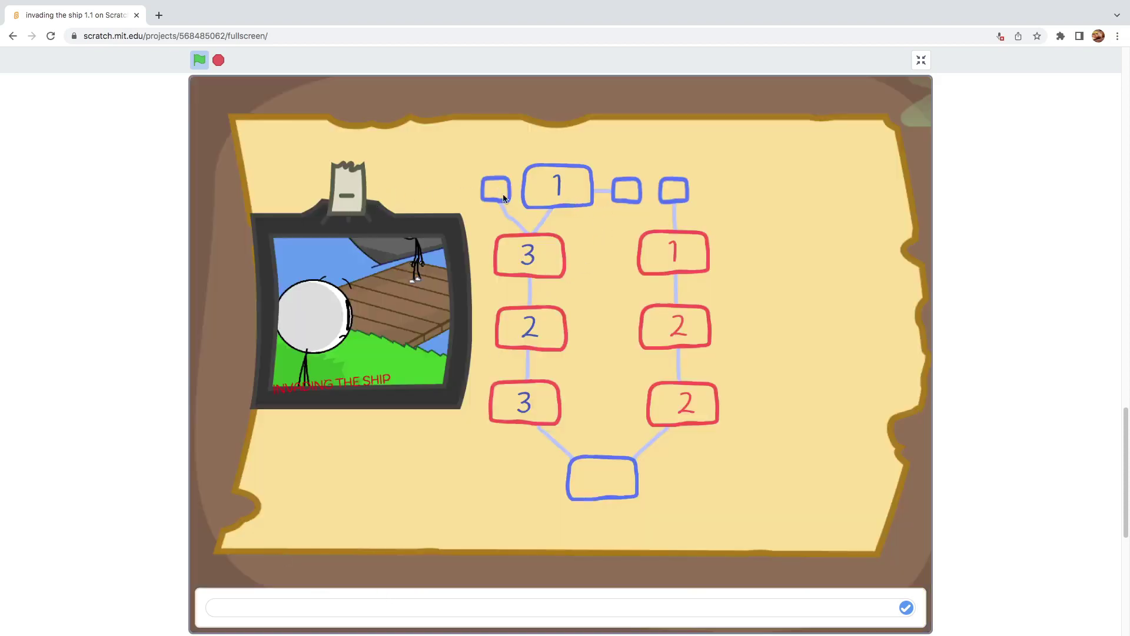
# Start the ship battle: shoot the officer, retry twice, choose the shield, then return to title.
pyautogui.click(545, 192)
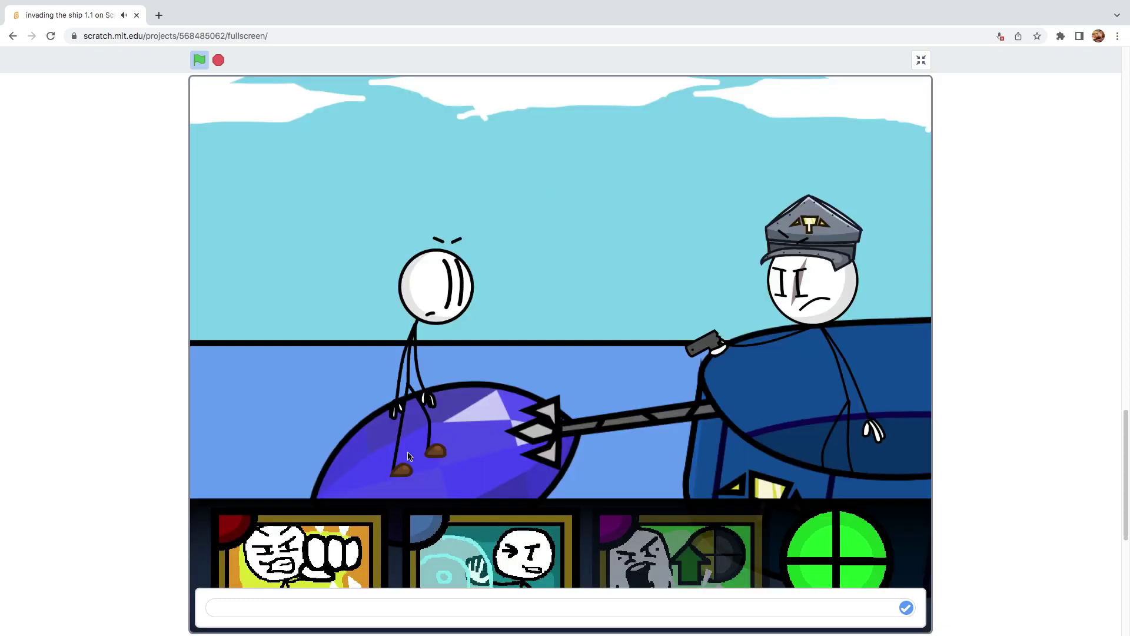
pyautogui.click(856, 549)
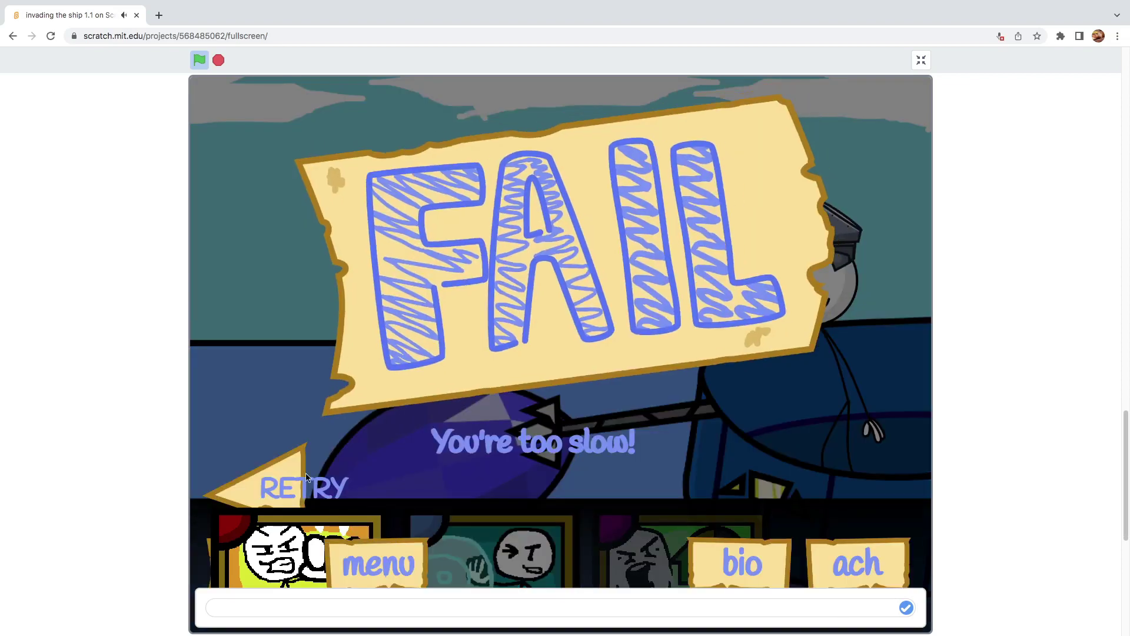
pyautogui.click(300, 488)
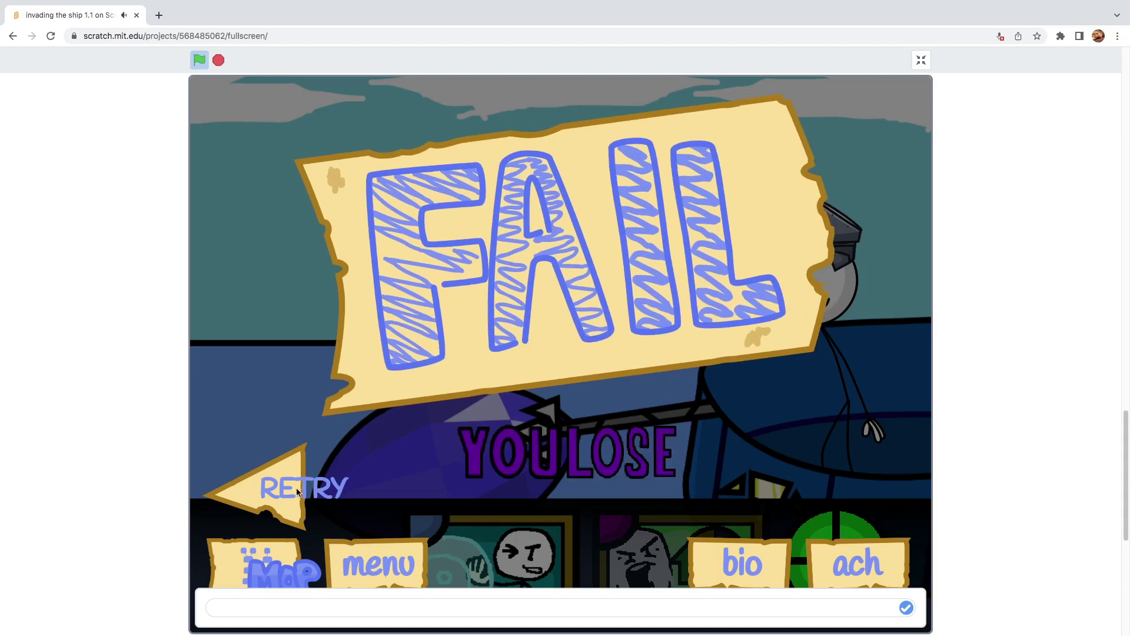
pyautogui.click(299, 492)
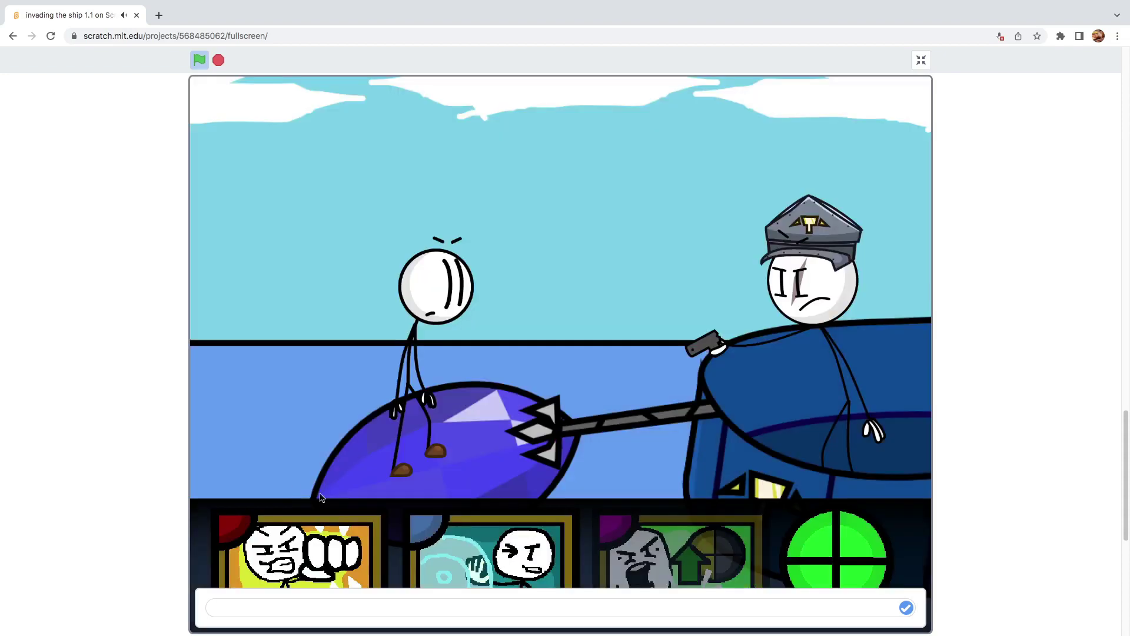
pyautogui.click(484, 548)
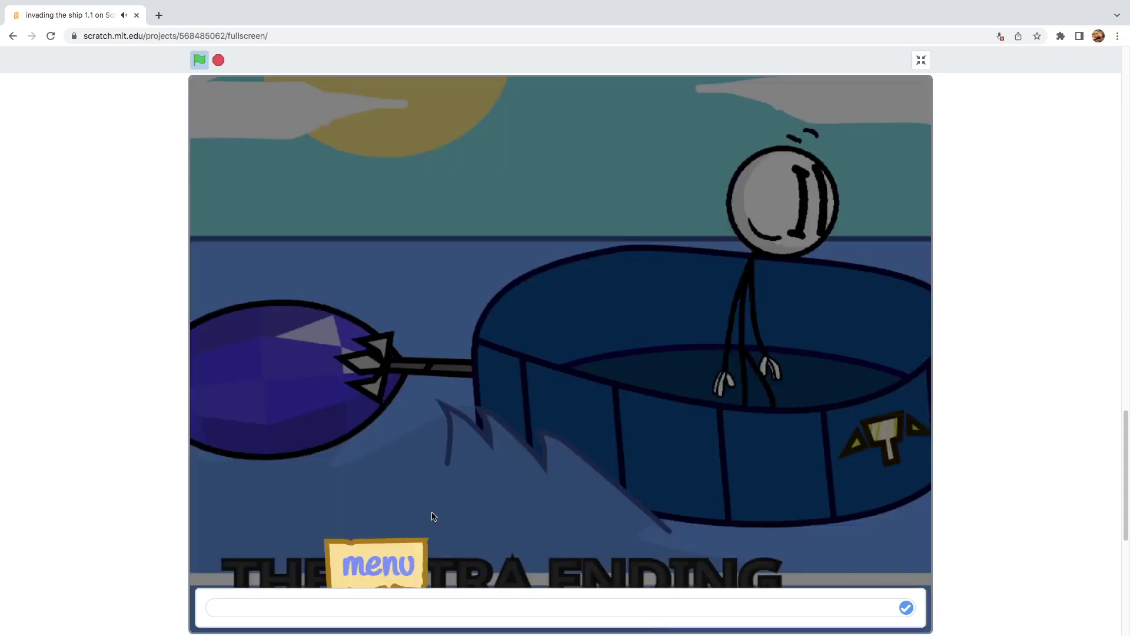
pyautogui.click(411, 550)
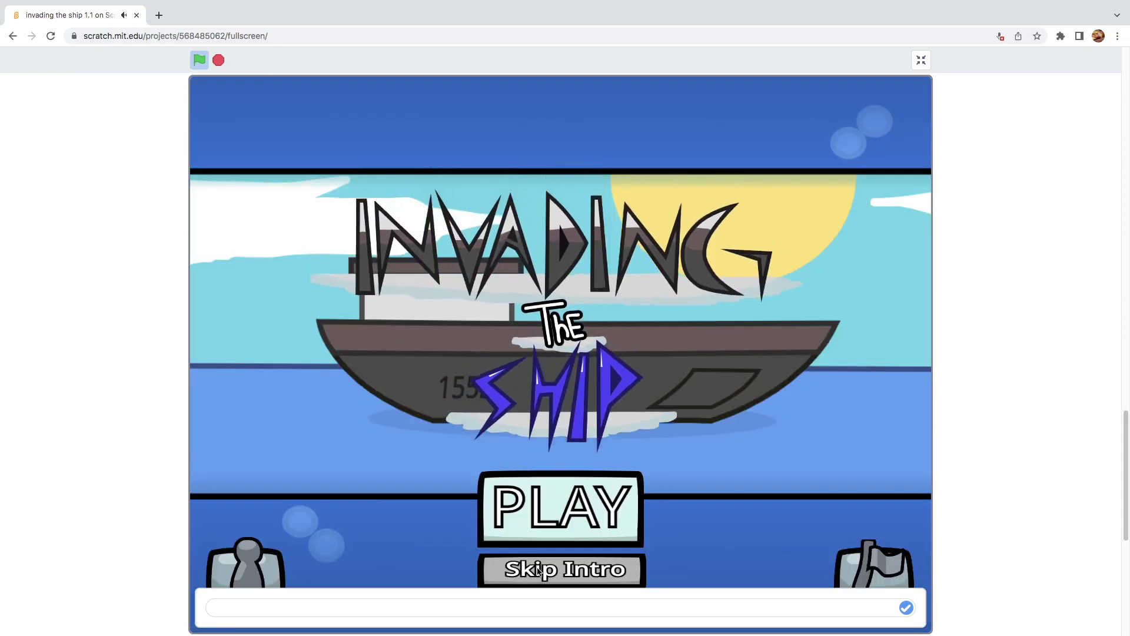
# Replay the ship battle from the map through 'THE EXTRA ENDING' and return to title.
pyautogui.click(530, 570)
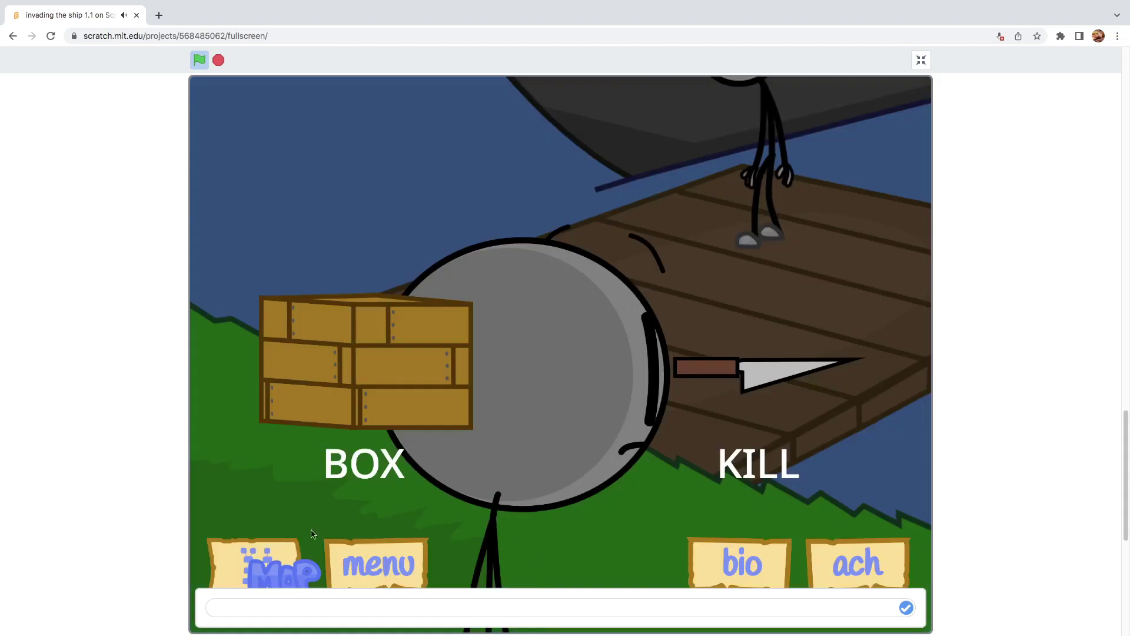
pyautogui.click(296, 550)
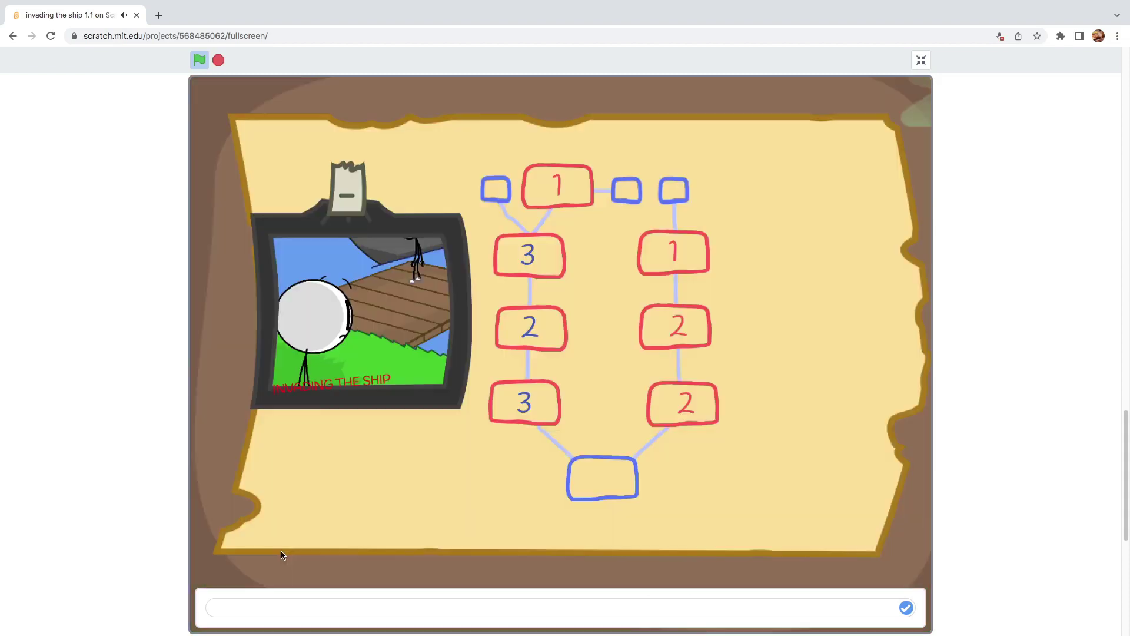
pyautogui.click(558, 194)
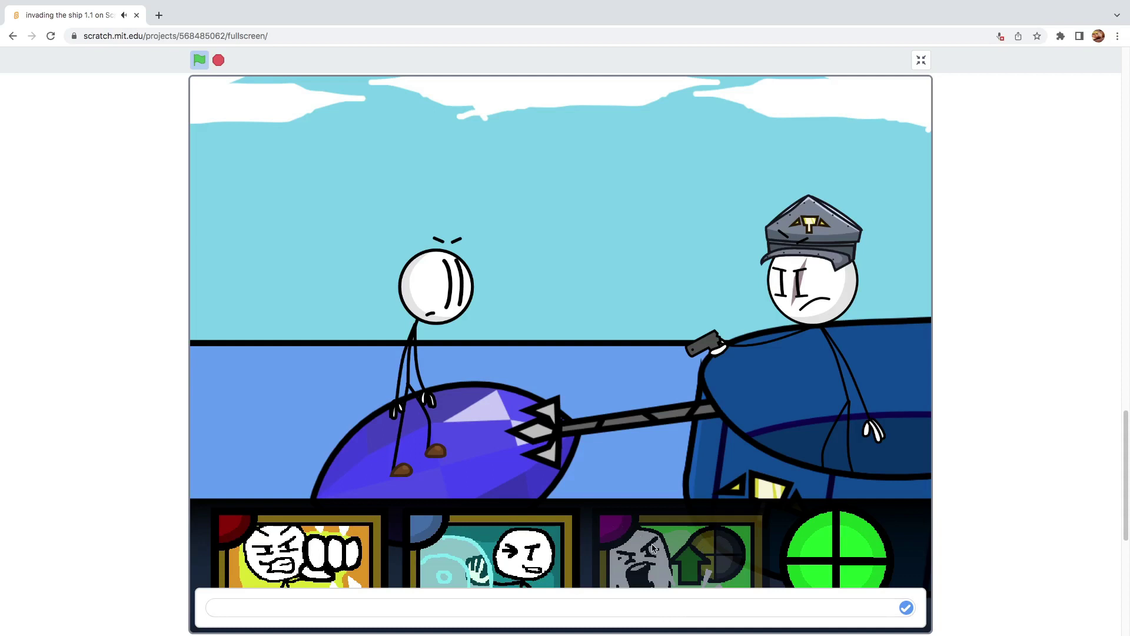
pyautogui.click(478, 562)
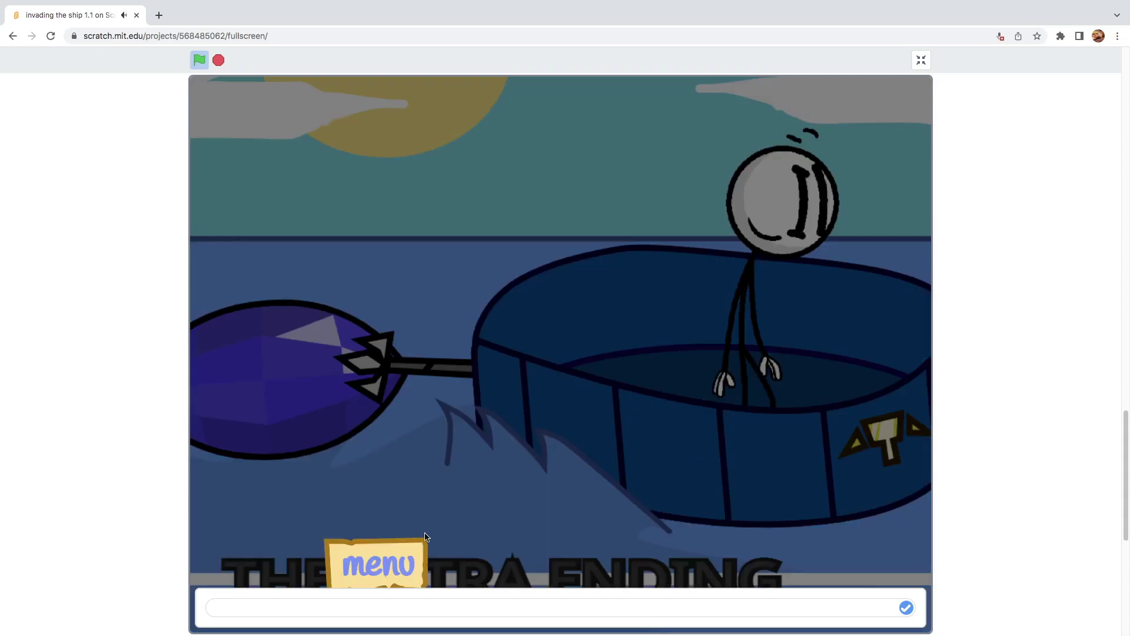
pyautogui.click(399, 551)
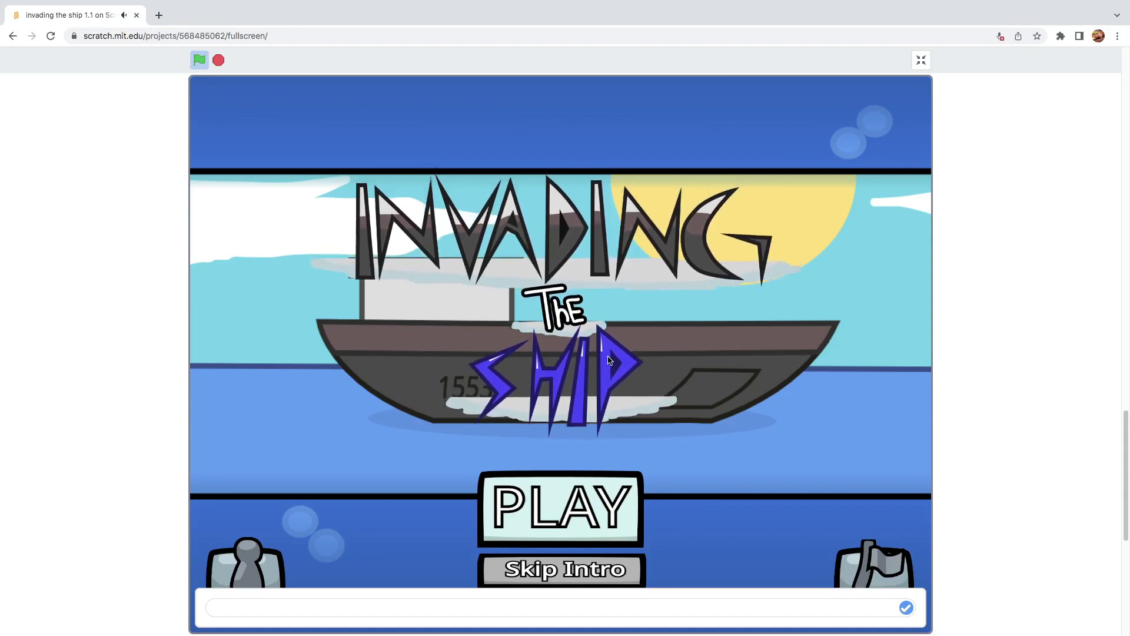
pyautogui.click(246, 553)
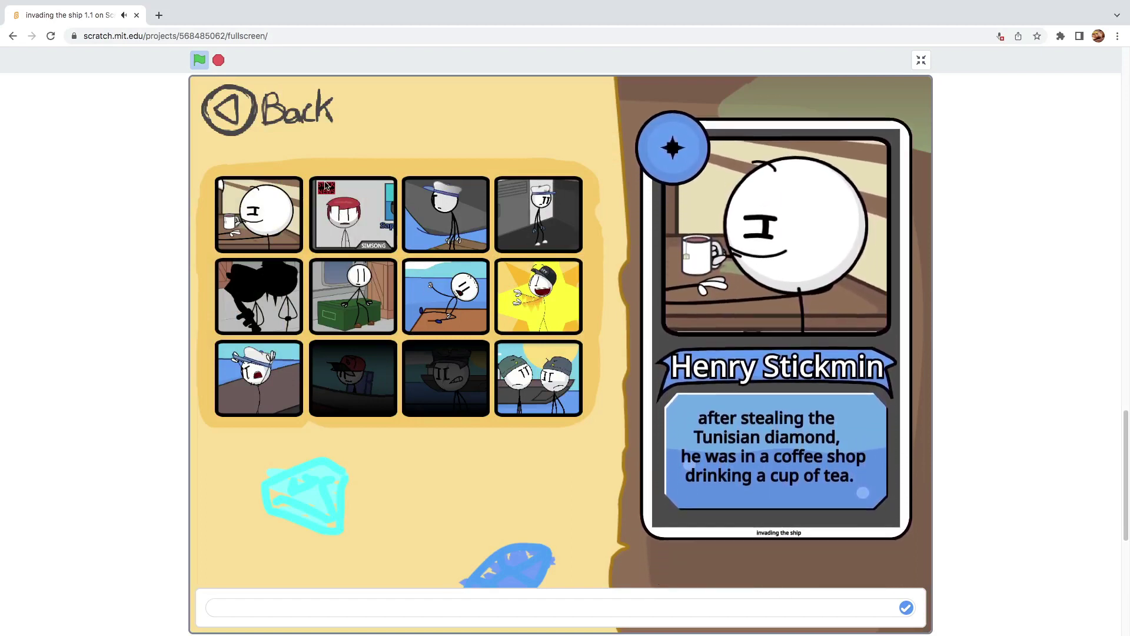
pyautogui.click(356, 229)
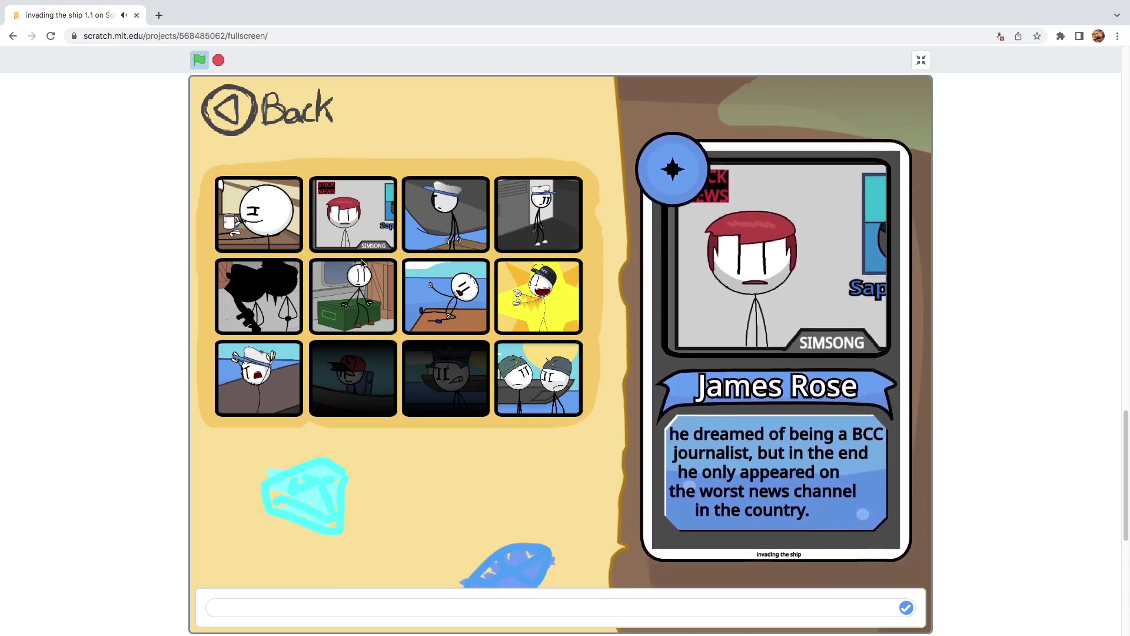
pyautogui.click(461, 231)
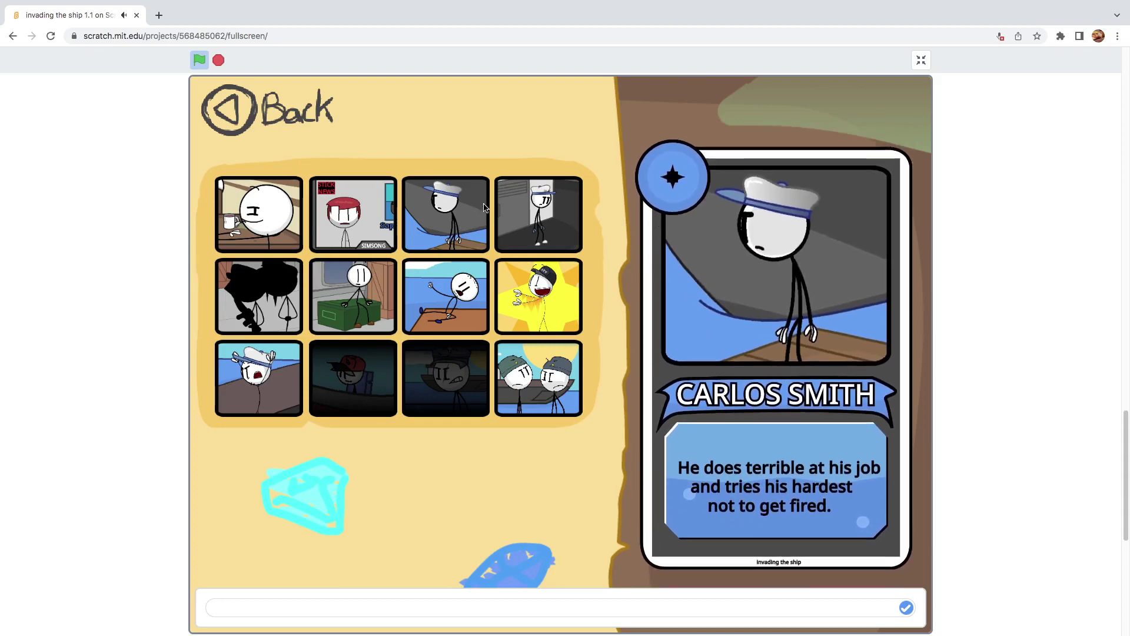
pyautogui.click(535, 228)
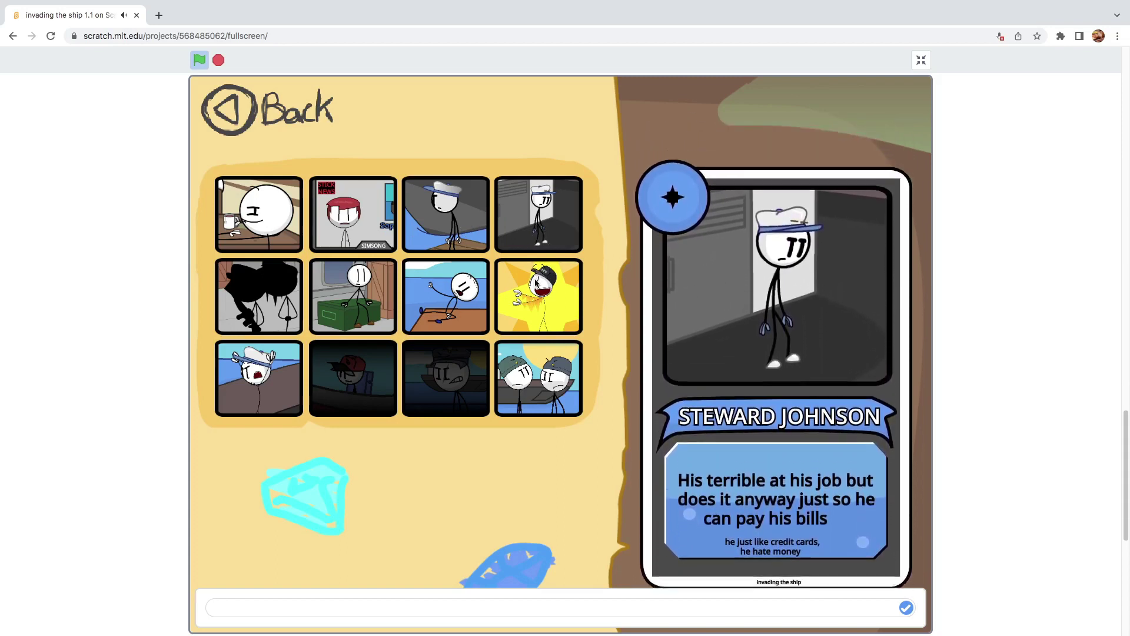
pyautogui.click(548, 301)
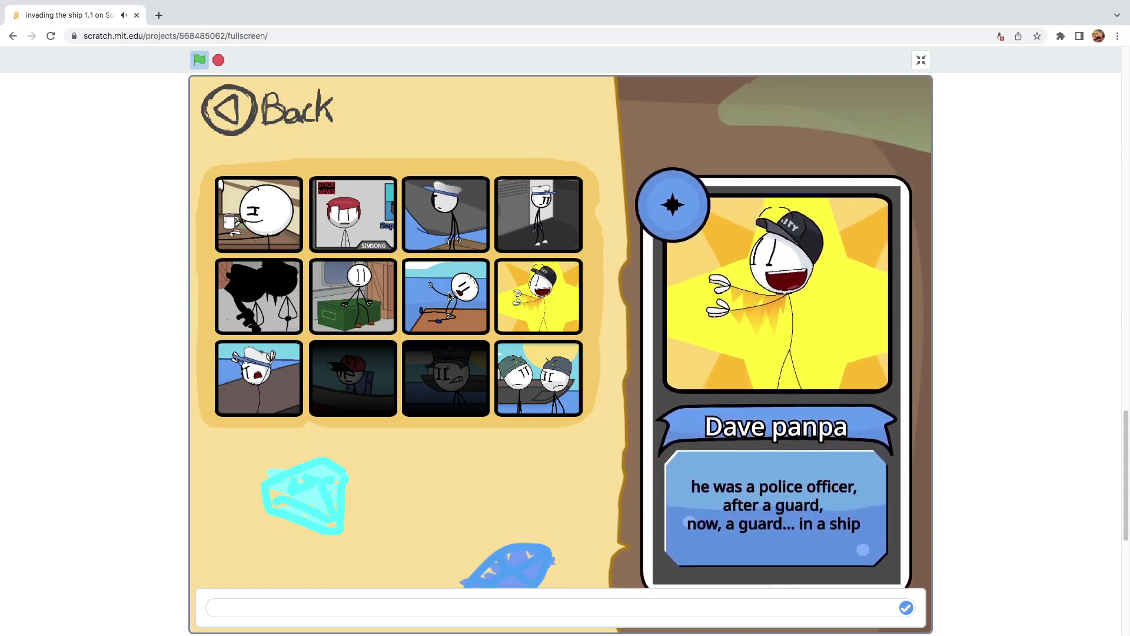
pyautogui.click(439, 297)
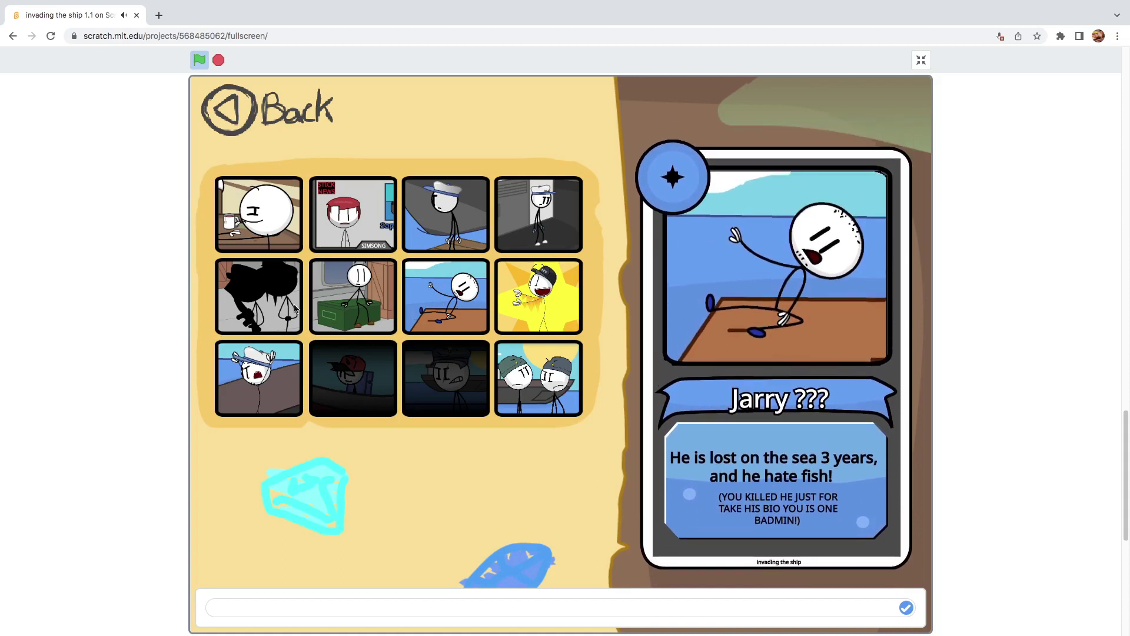
# View Henry Stickmin future, silhouette, Matt AngryMan, and Beanie guys cards, then leave the gallery.
pyautogui.click(358, 313)
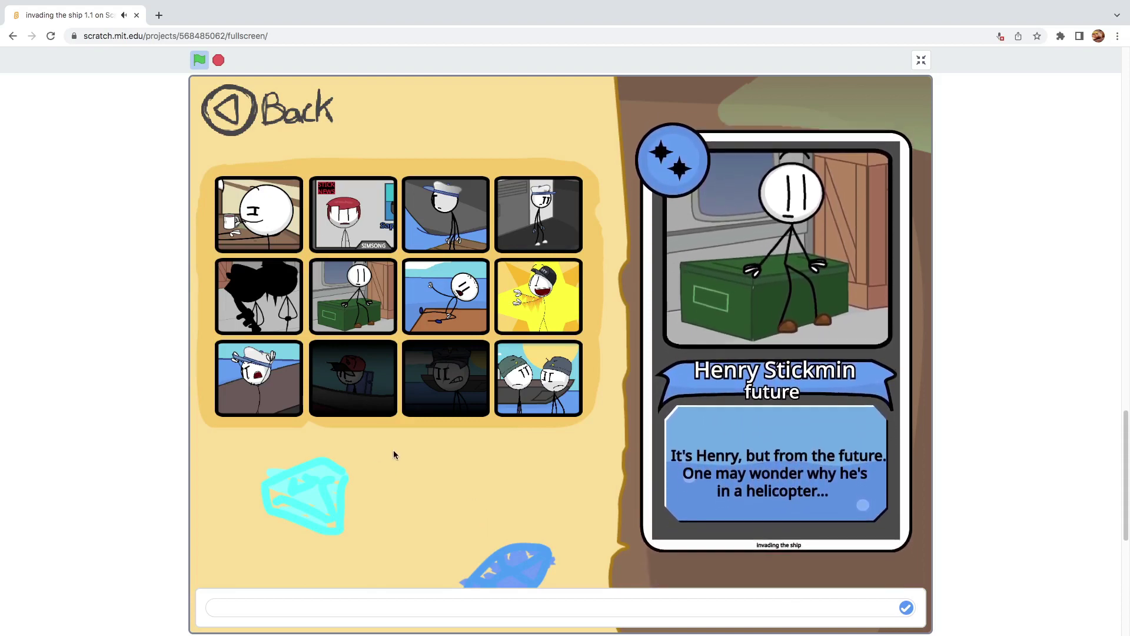
pyautogui.click(251, 310)
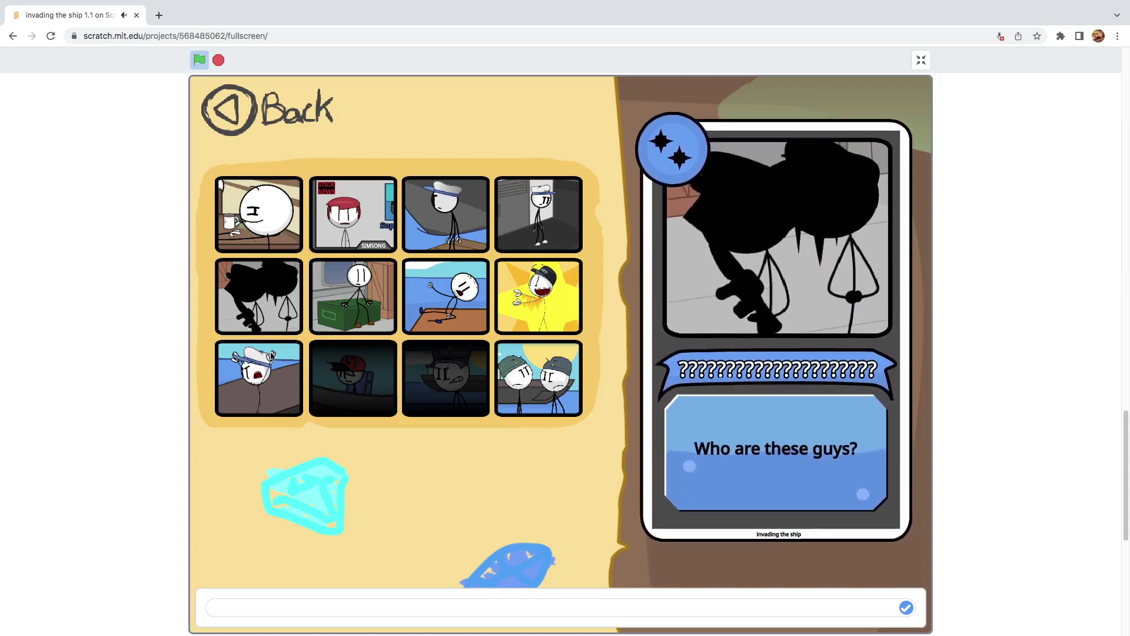
pyautogui.click(273, 383)
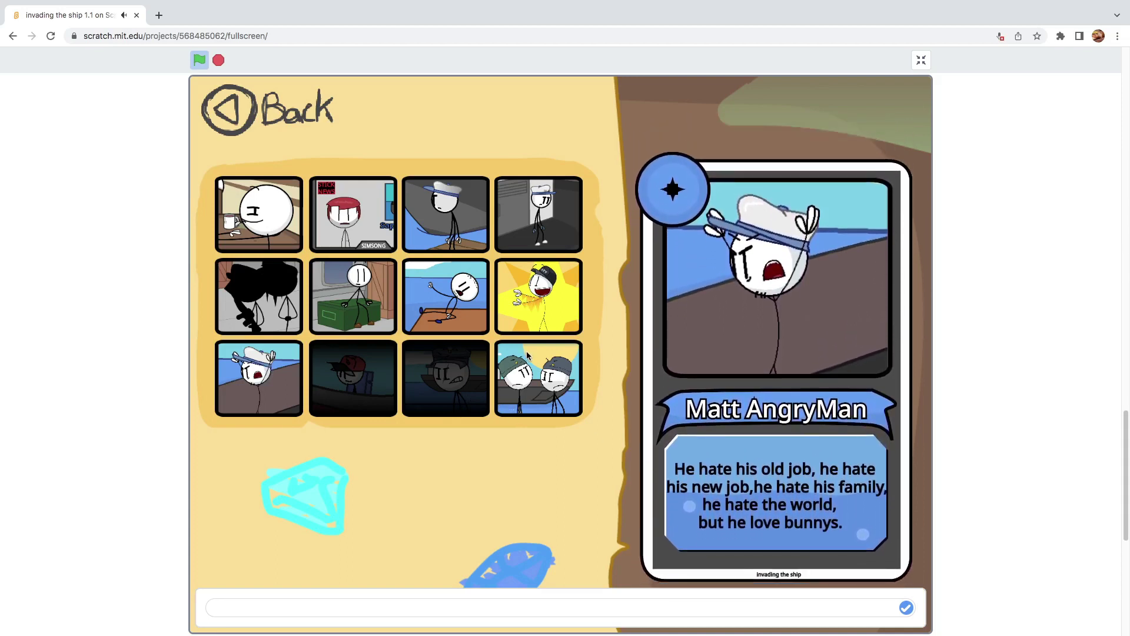
pyautogui.click(520, 405)
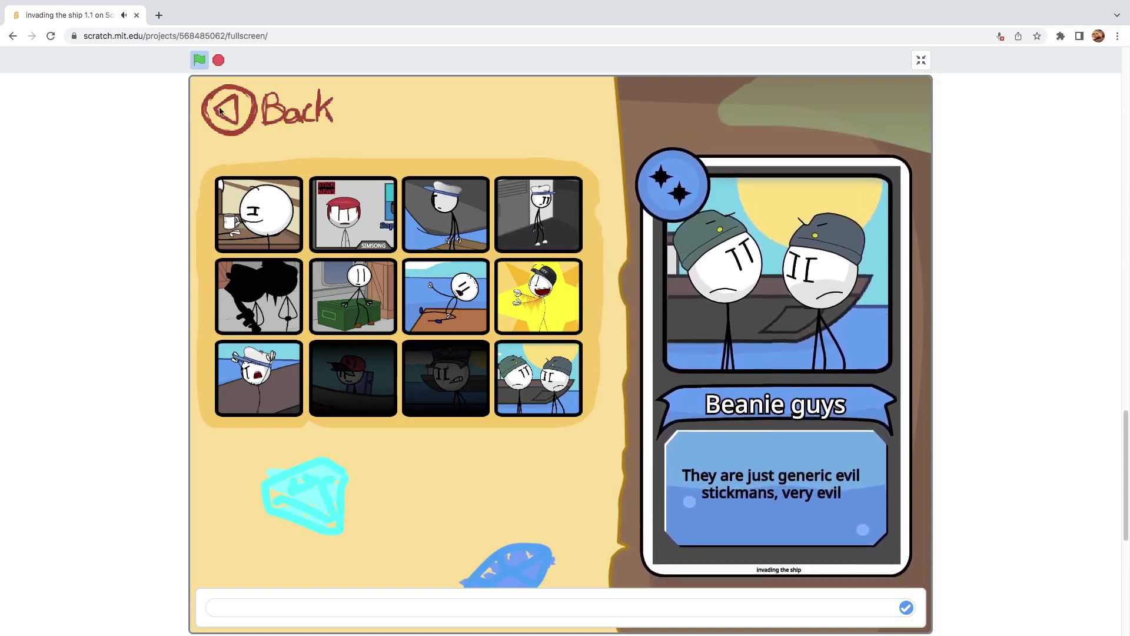
pyautogui.click(265, 109)
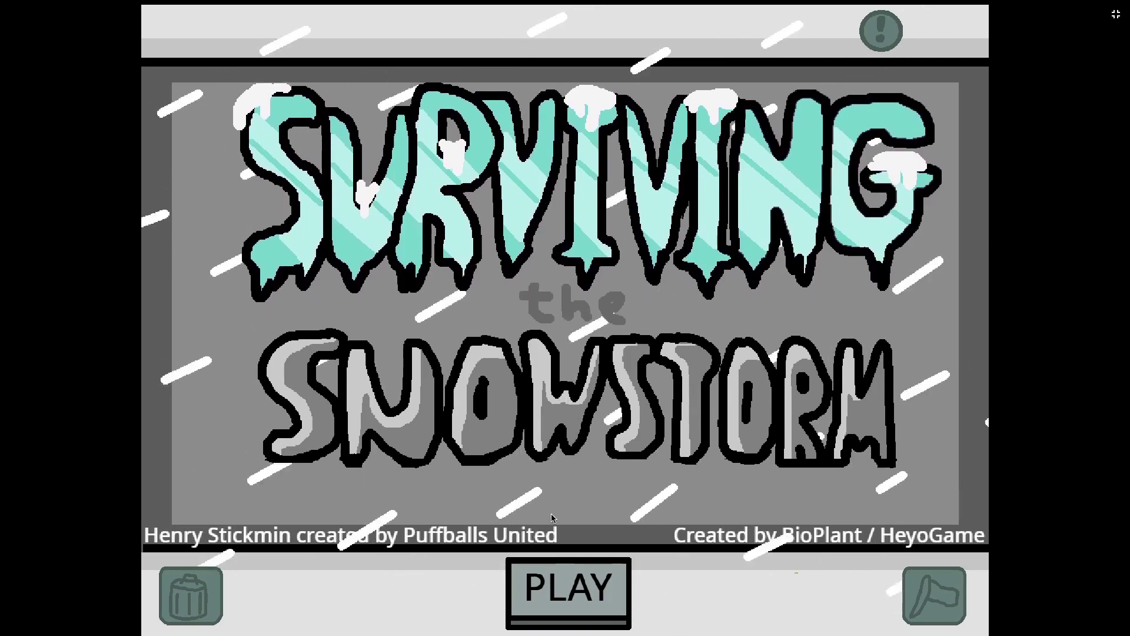
# Start a new Surviving the Snowstorm game and watch the intro until the item grid appears.
pyautogui.click(566, 583)
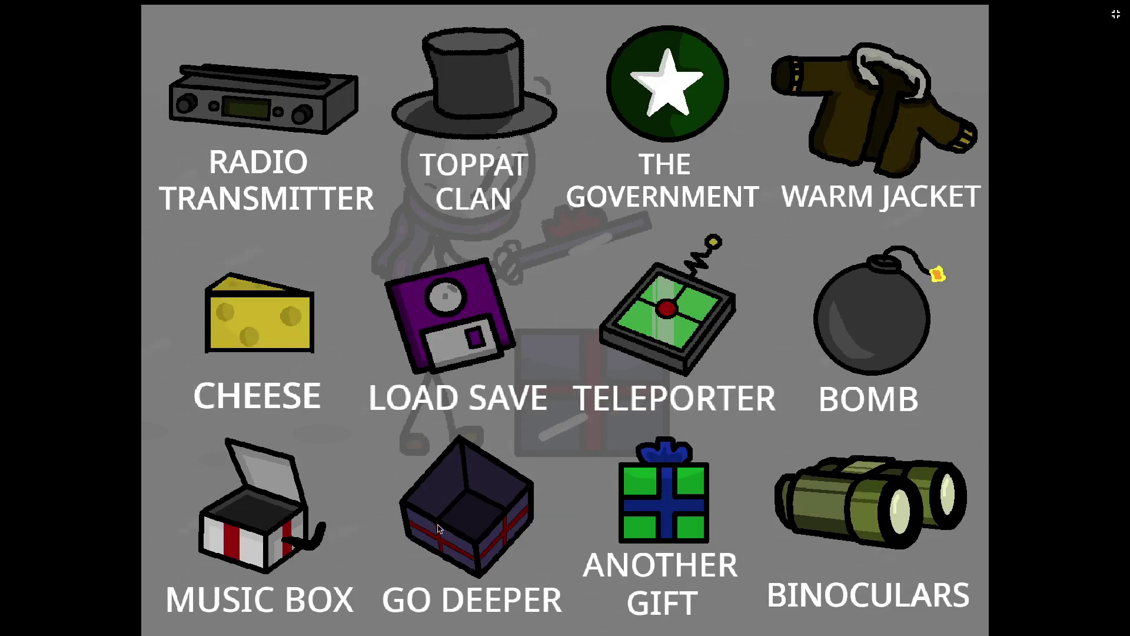
# Try the Radio Transmitter, Warm Jacket, and Cheese items, retrying after each fail.
pyautogui.click(245, 109)
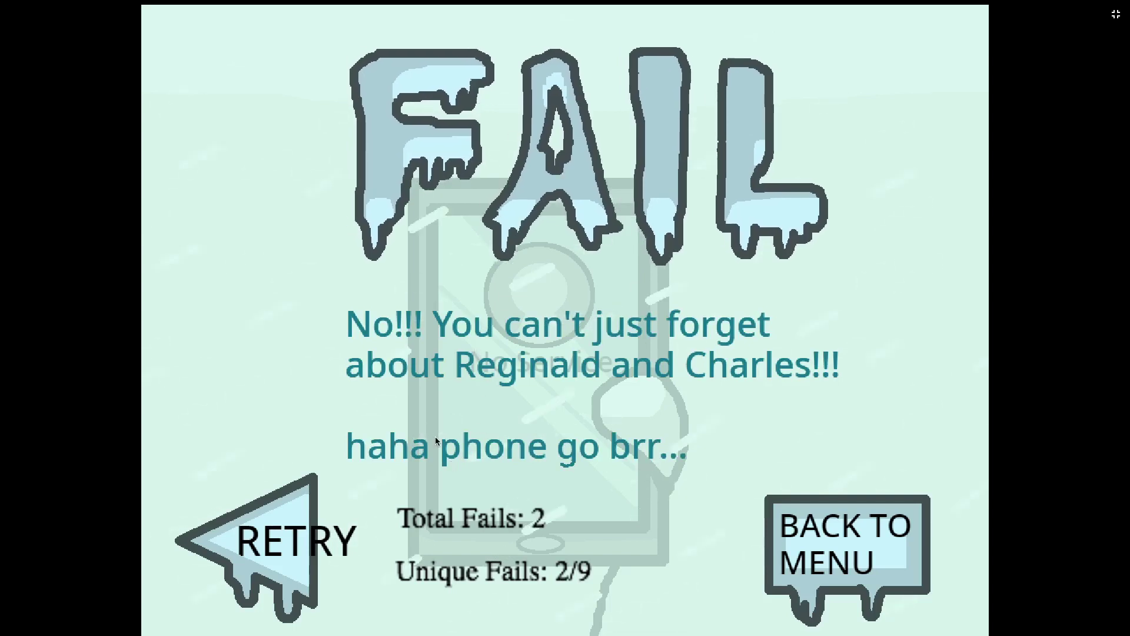
pyautogui.click(299, 549)
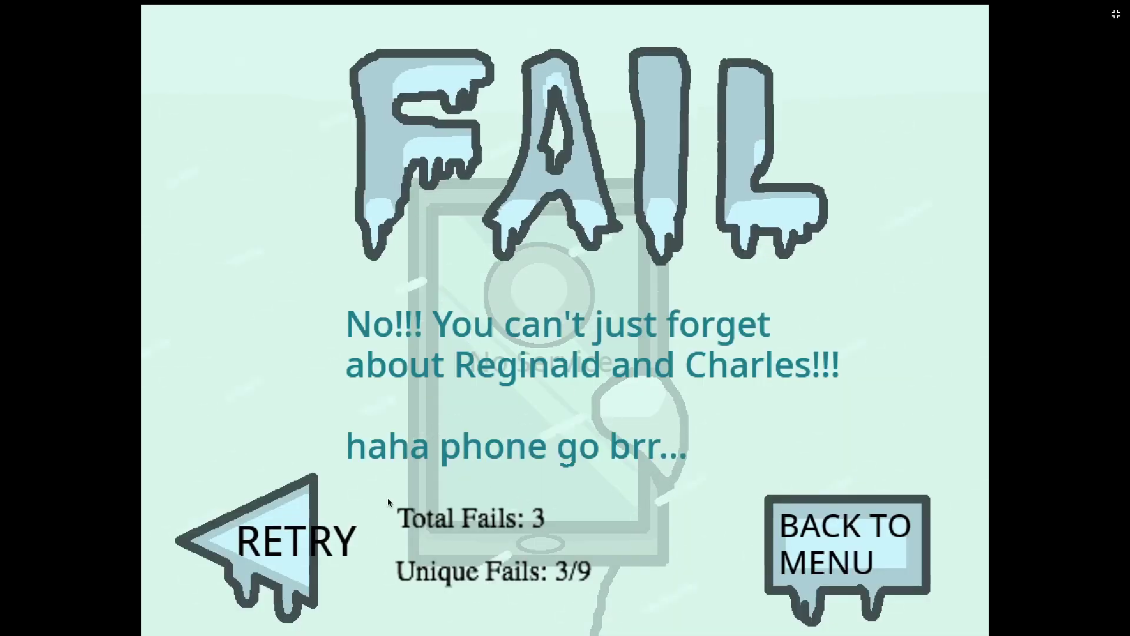
pyautogui.click(228, 554)
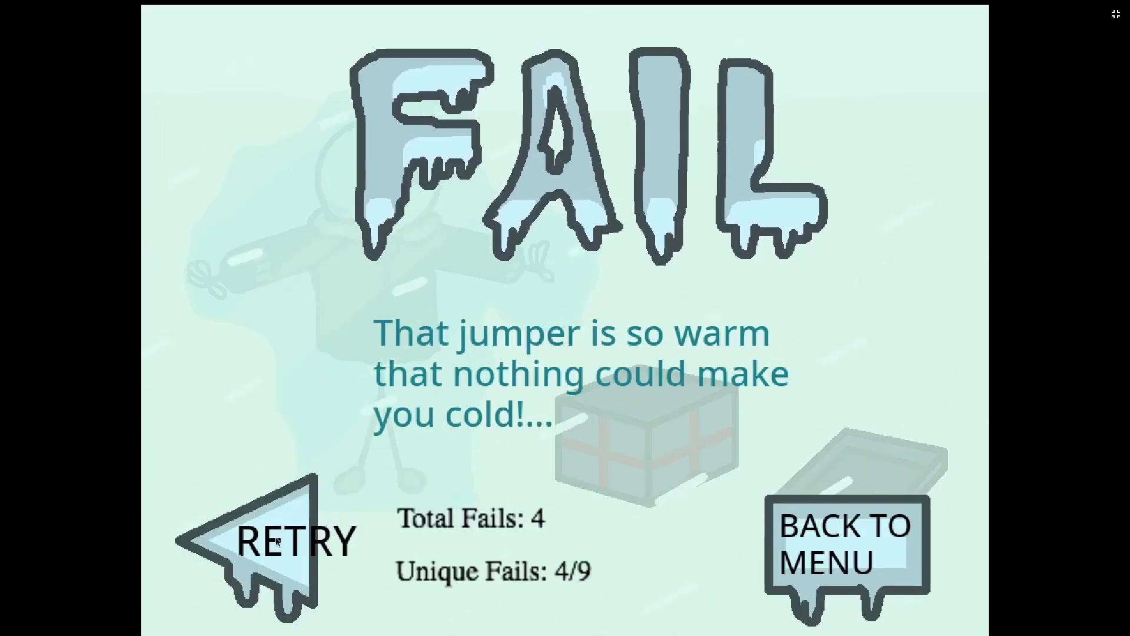
pyautogui.click(301, 531)
pyautogui.click(293, 390)
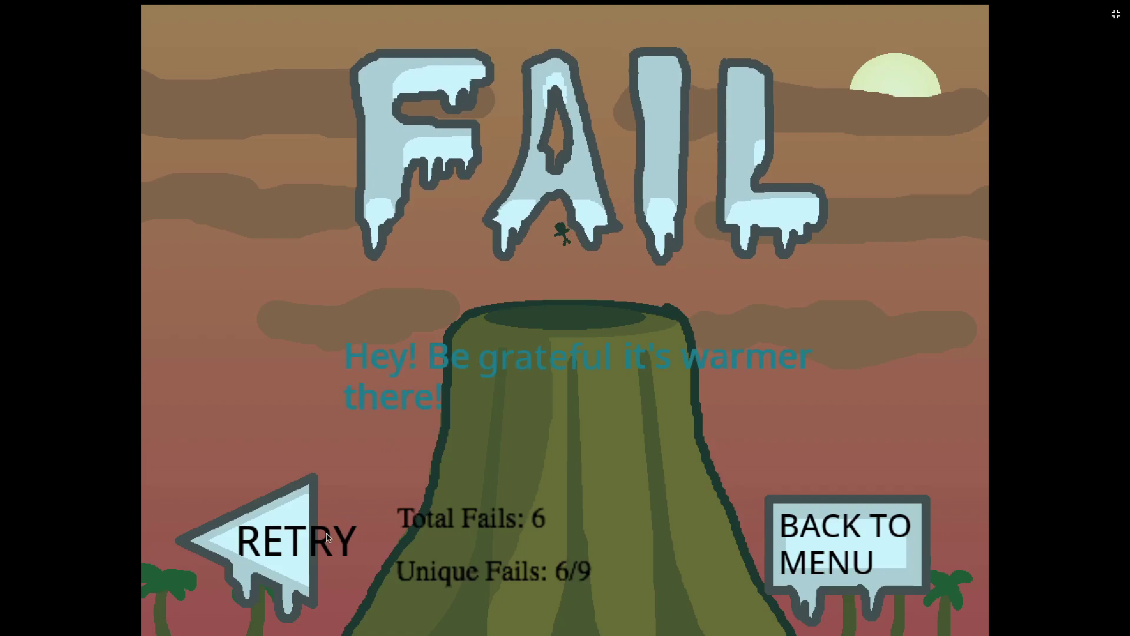
# Retry and trigger the surprise jumpscare fail, earning the BOX TRANSCENDER rank at 8 unique fails.
pyautogui.click(320, 513)
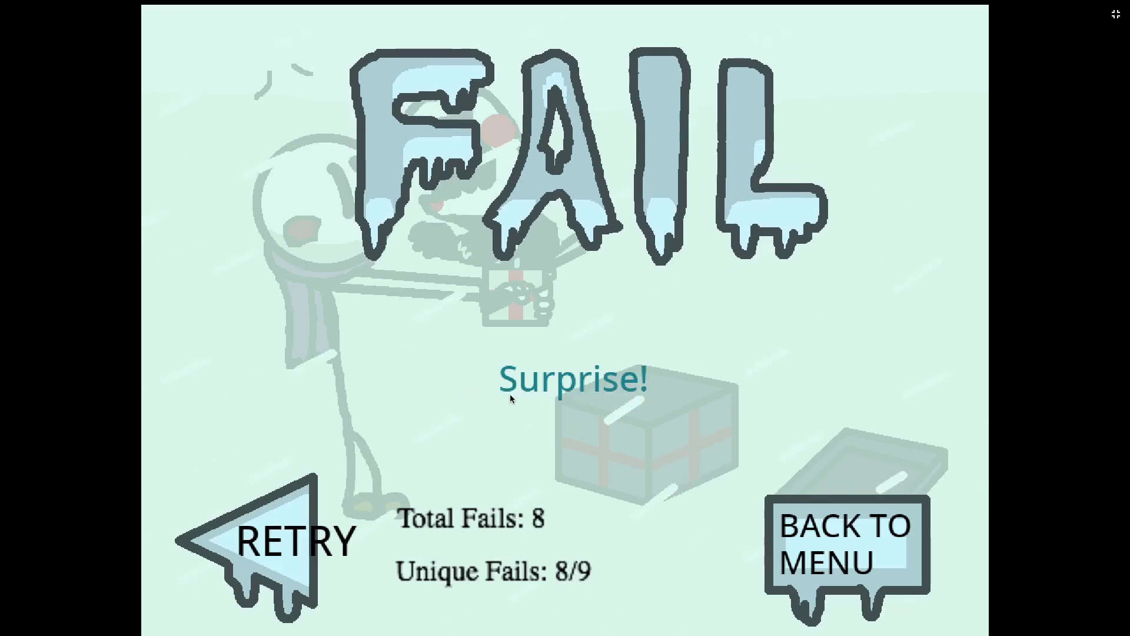
pyautogui.click(540, 381)
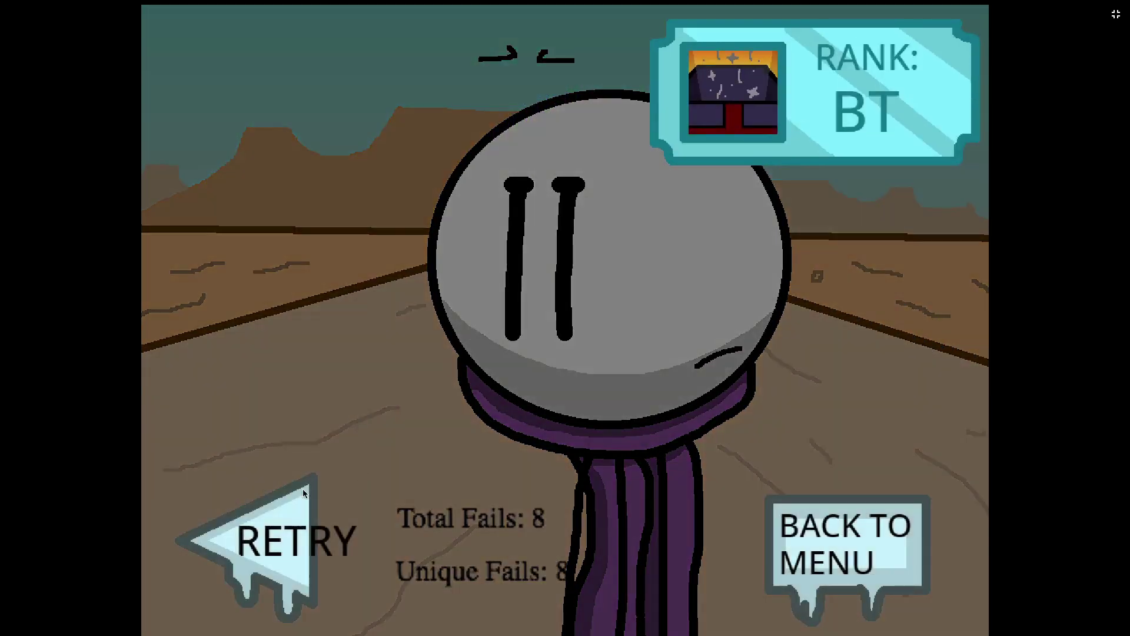
# Take the Another Gift fail for 9/9 and Cold Blooded, then retry with Binoculars.
pyautogui.click(303, 492)
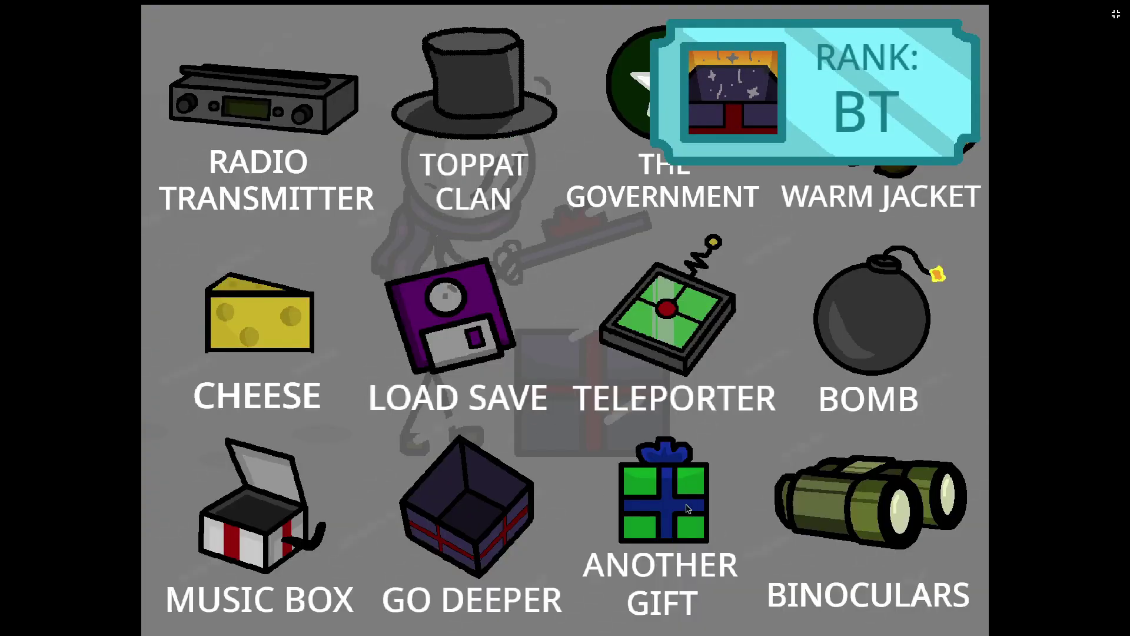
pyautogui.click(687, 510)
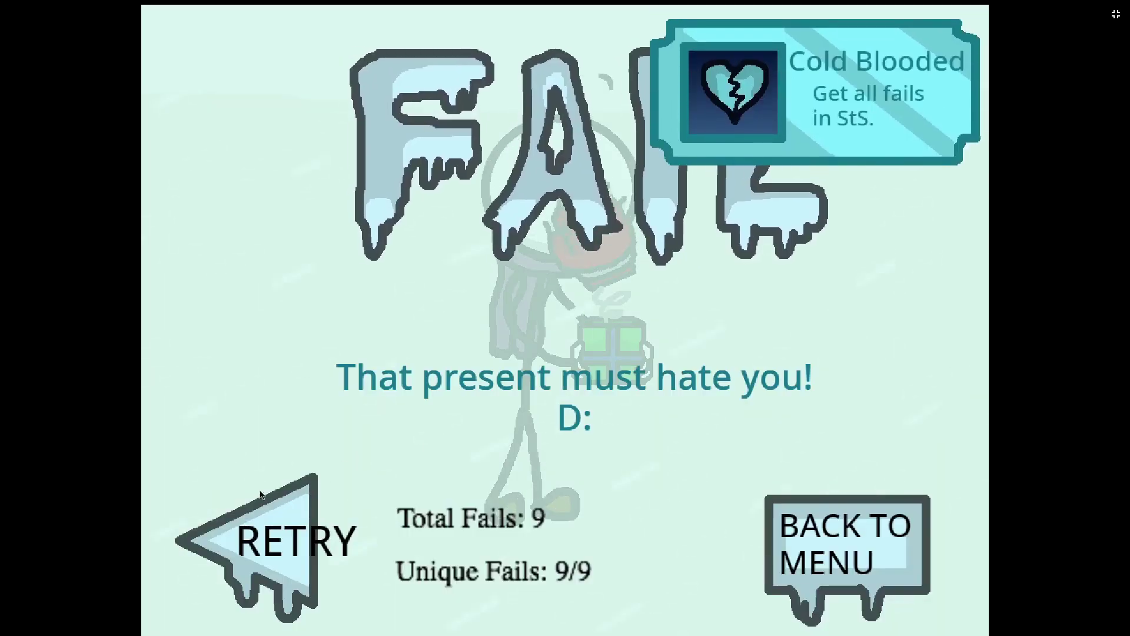
pyautogui.click(256, 521)
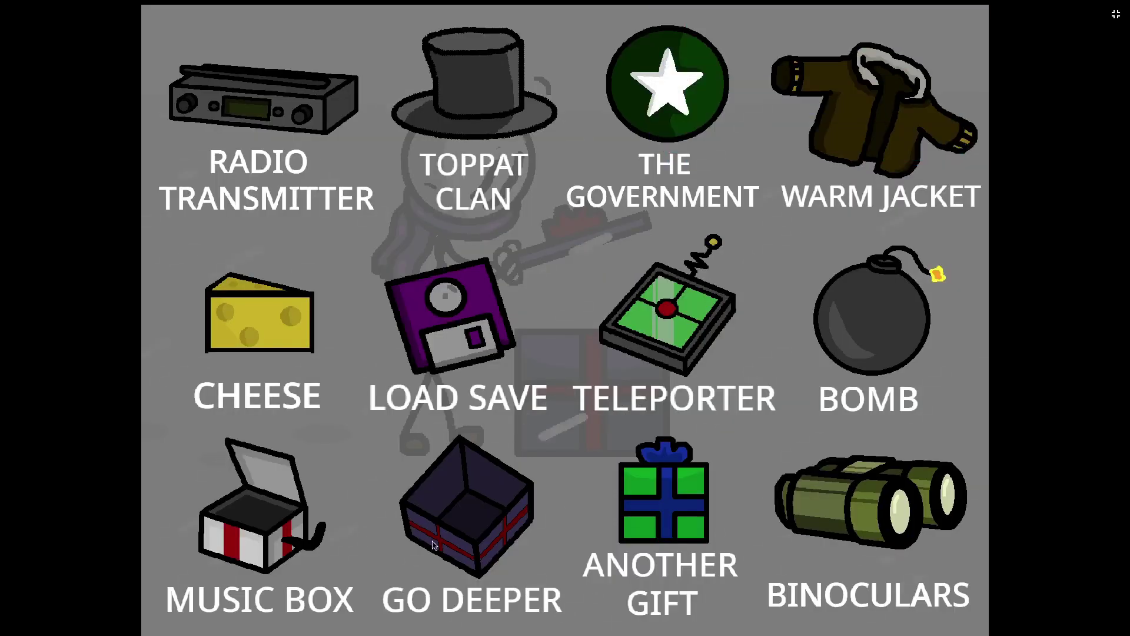
pyautogui.click(838, 528)
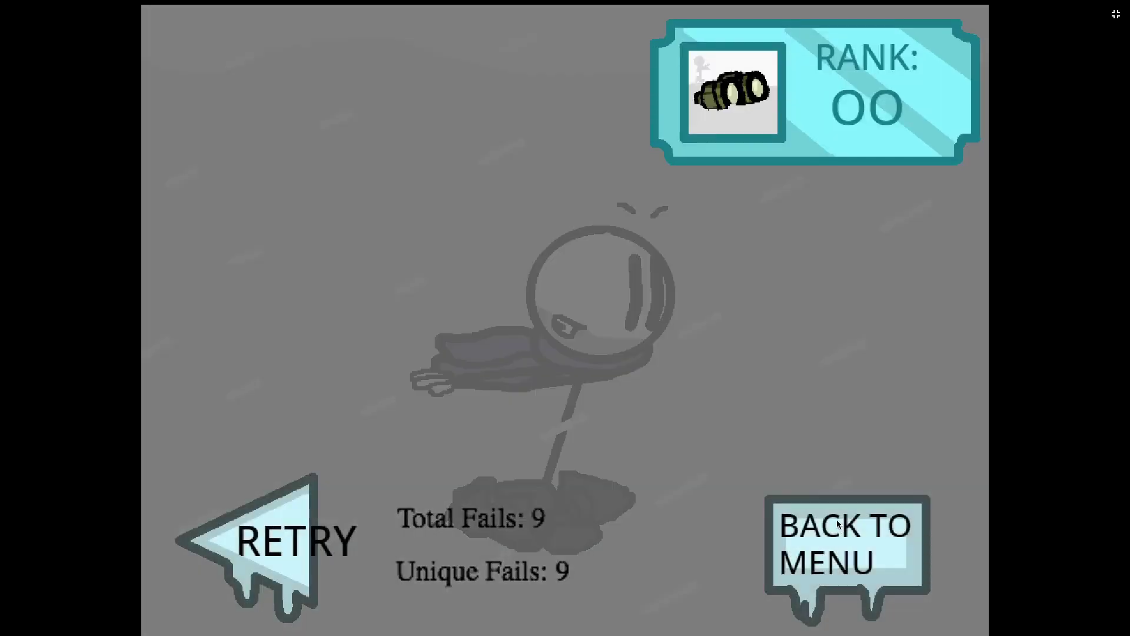
# Go from the binoculars OO-rank end screen back to the Surviving the Snowstorm title menu.
pyautogui.click(838, 524)
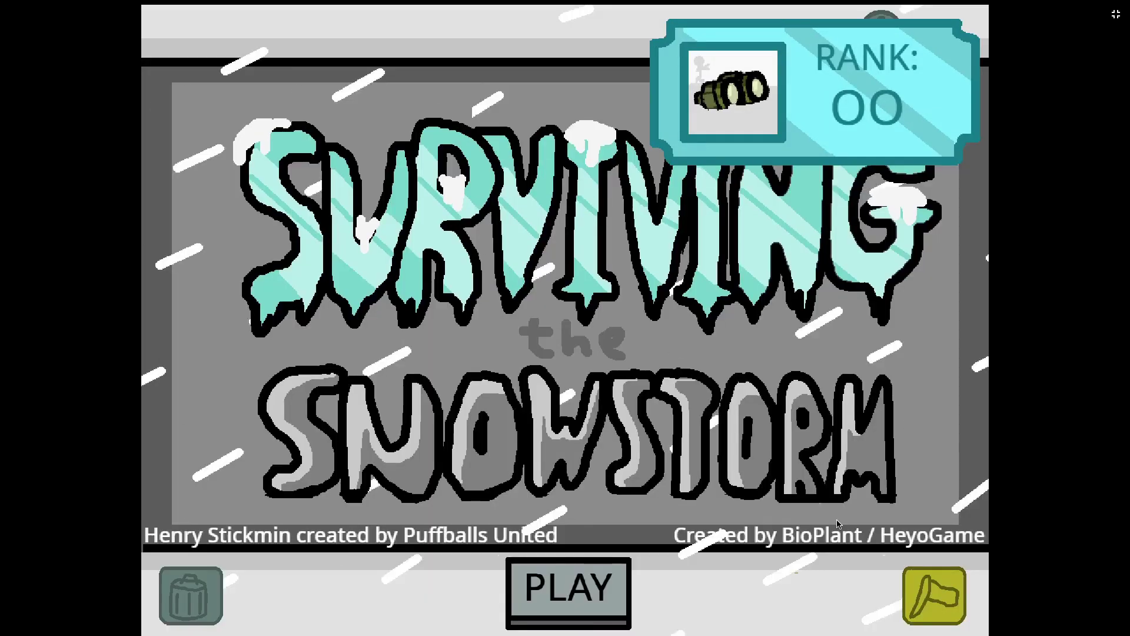